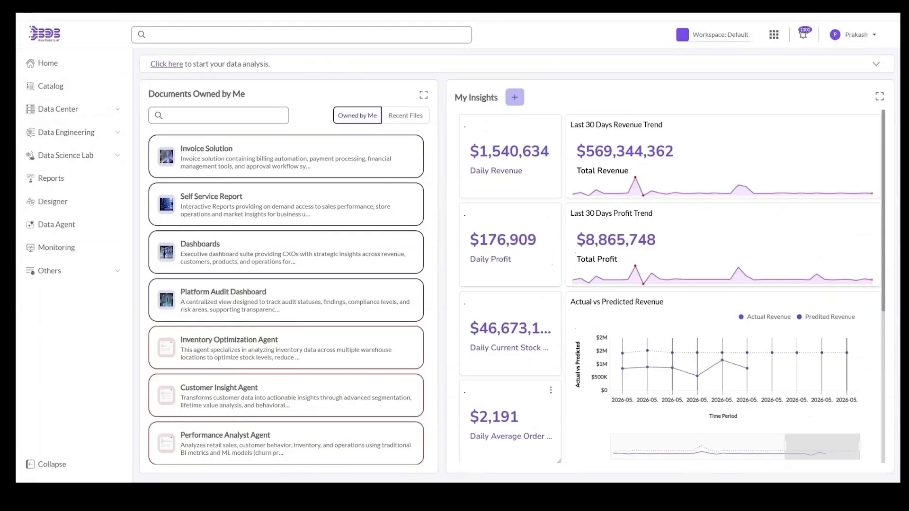
- Expand the Data Center, Data Engineering and Data Science Lab sections in the sidebar
scroll(316, 305, "down", 5)
scroll(316, 306, "up", 5)
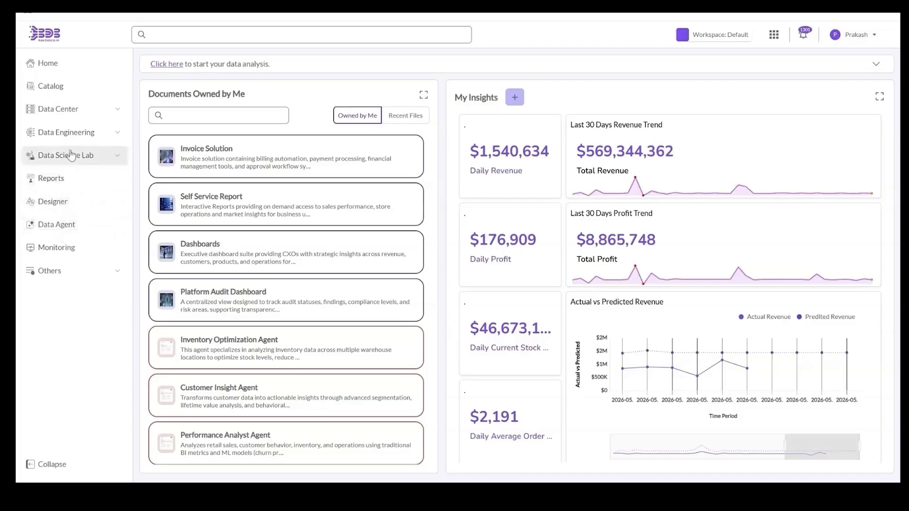
left_click(68, 112)
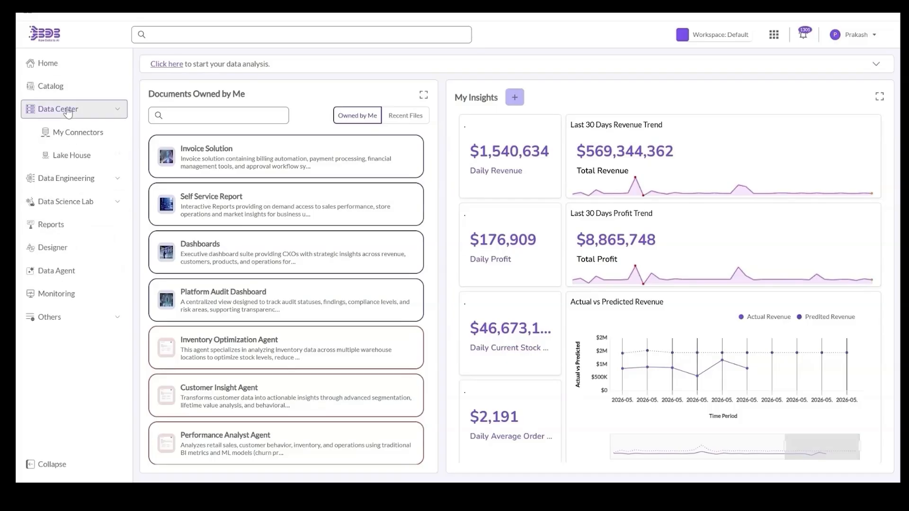
left_click(68, 184)
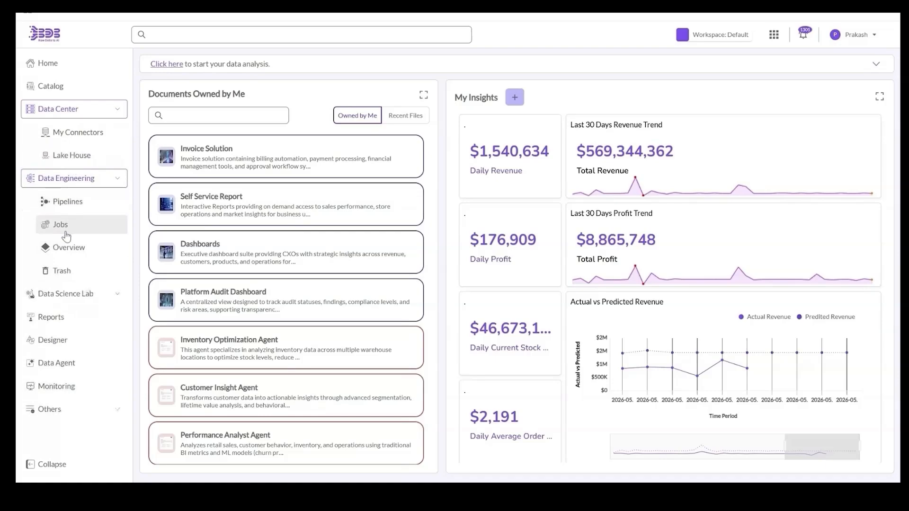
left_click(67, 294)
- Bring up the platform apps grid, then dismiss it to return home
scroll(64, 294, "down", 2)
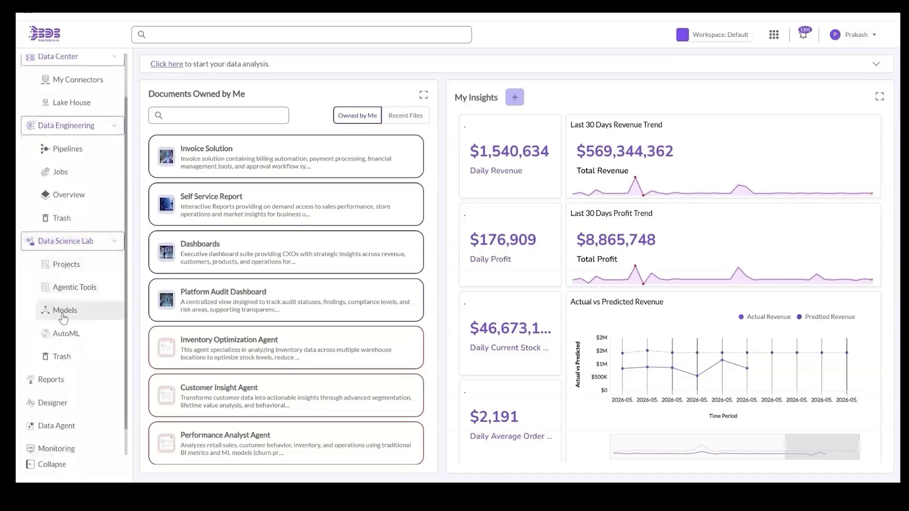
scroll(64, 352, "down", 1)
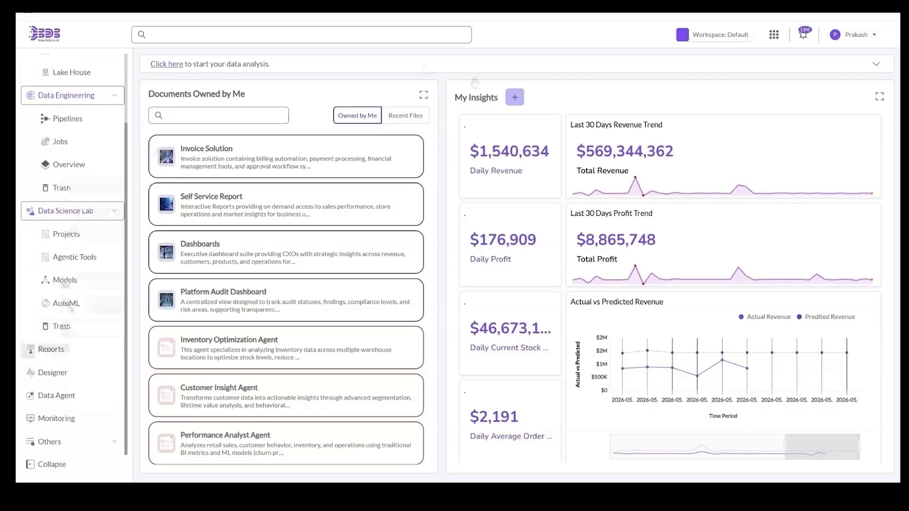
left_click(774, 34)
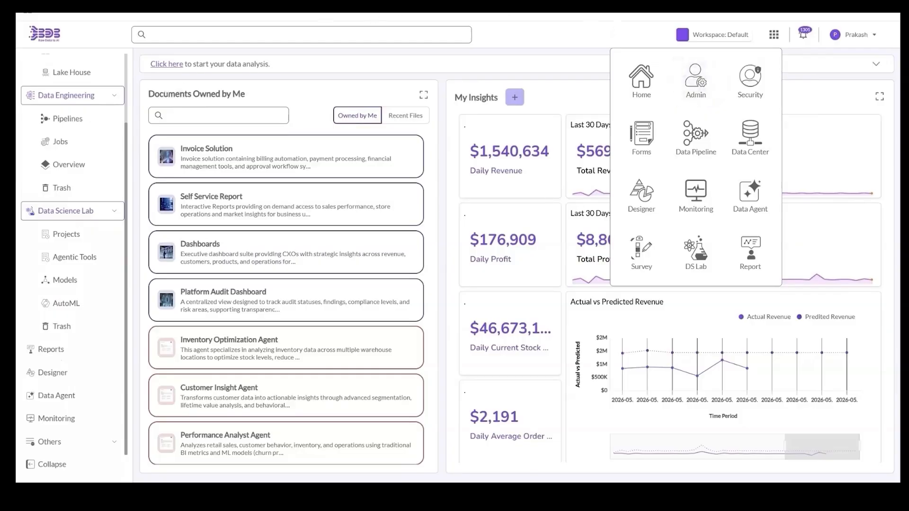
scroll(85, 142, "up", 3)
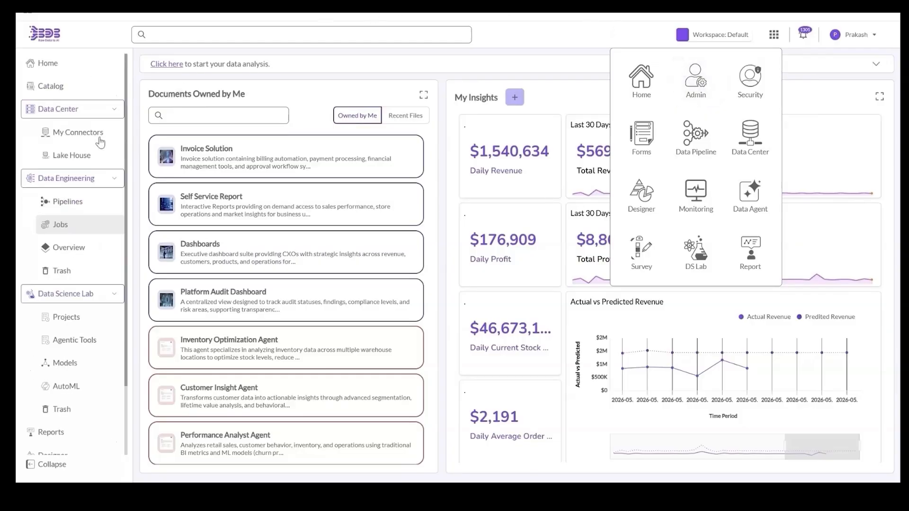
left_click(58, 67)
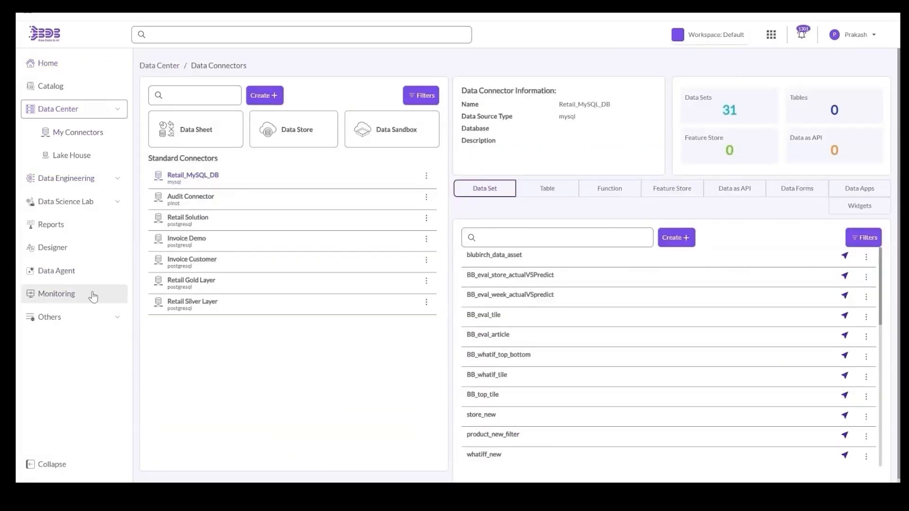
- Open the proactive monitoring dashboard and scroll through its content
left_click(94, 296)
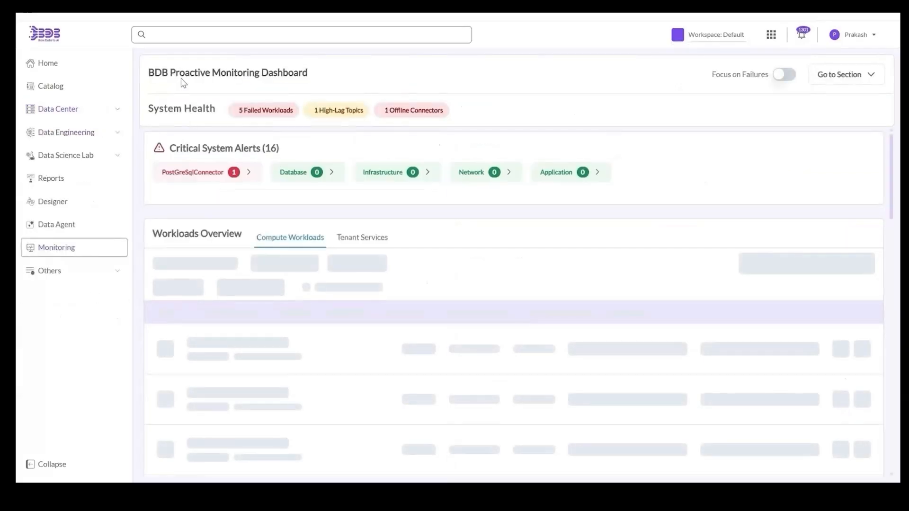
triple_click(183, 76)
left_click(407, 85)
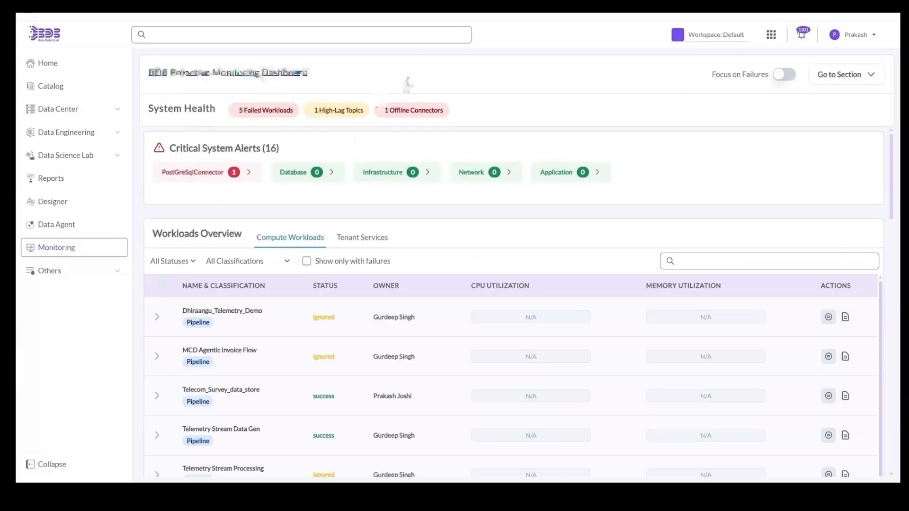
scroll(465, 258, "down", 5)
scroll(465, 256, "down", 15)
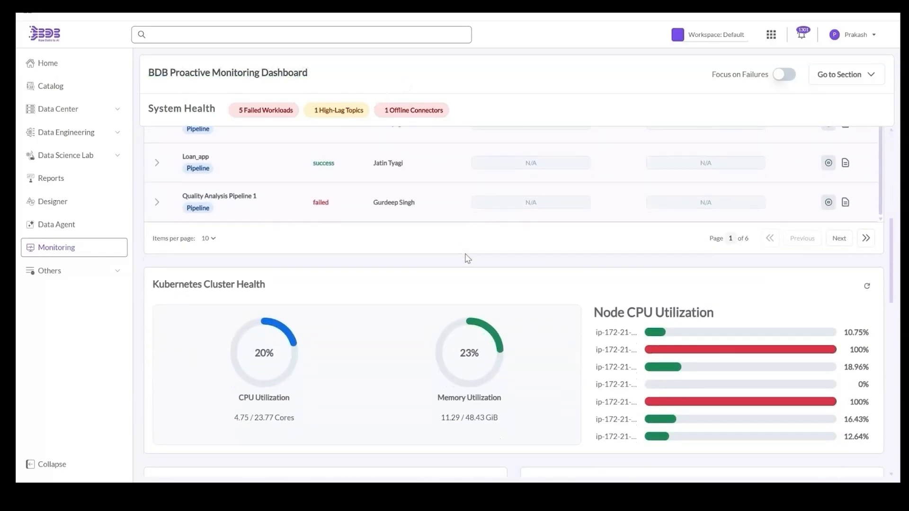
scroll(496, 306, "down", 10)
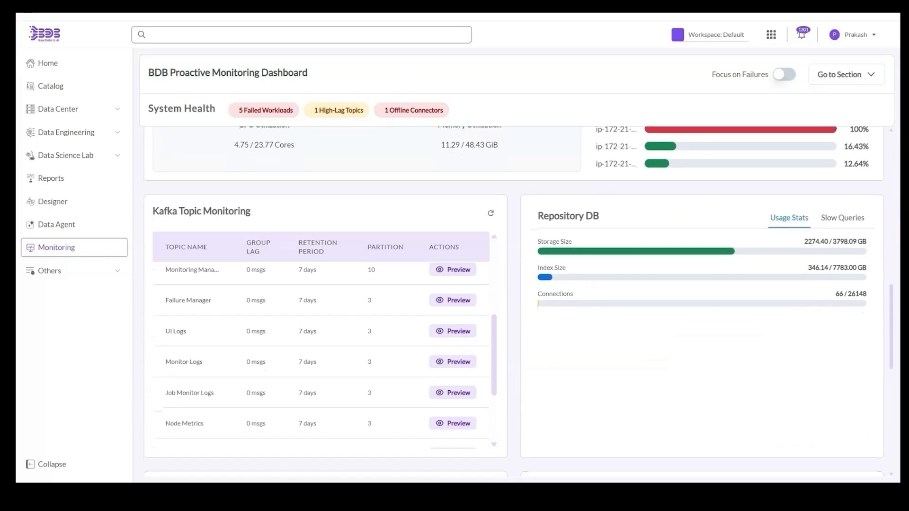
scroll(496, 305, "up", 20)
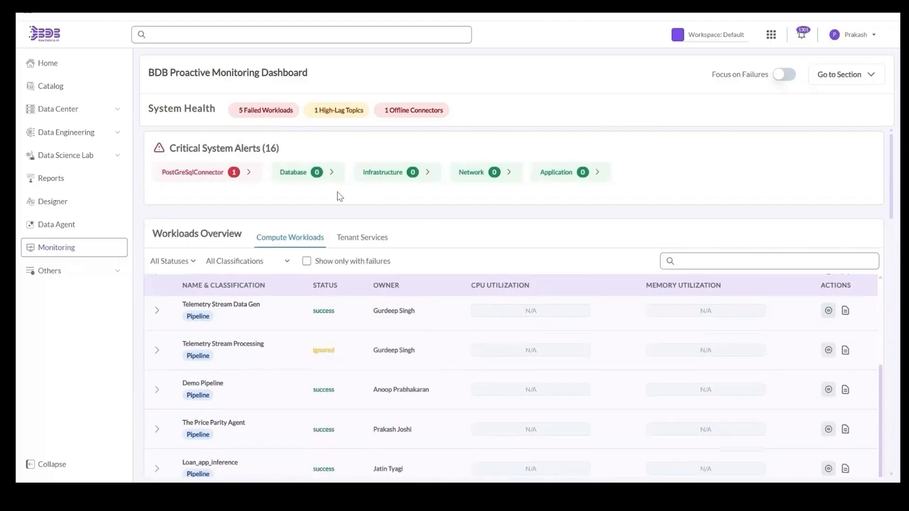
- Jump to the 5 failed workloads, 1 high-lag Kafka topic and 1 offline connector, then show only failures
left_click(285, 115)
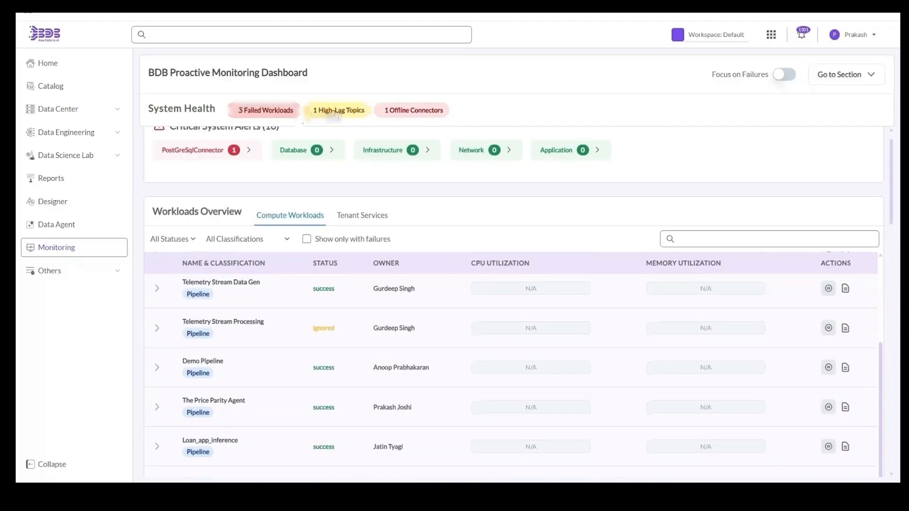
left_click(336, 114)
left_click(388, 110)
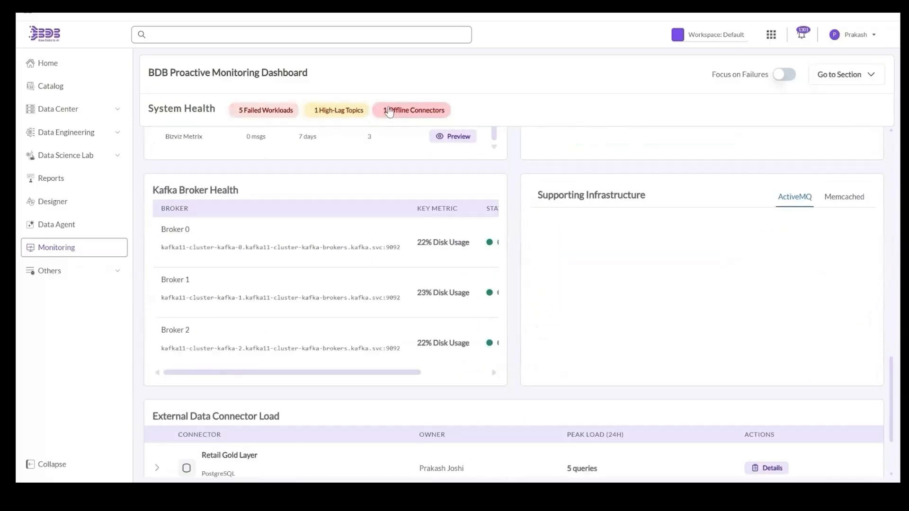
left_click(785, 76)
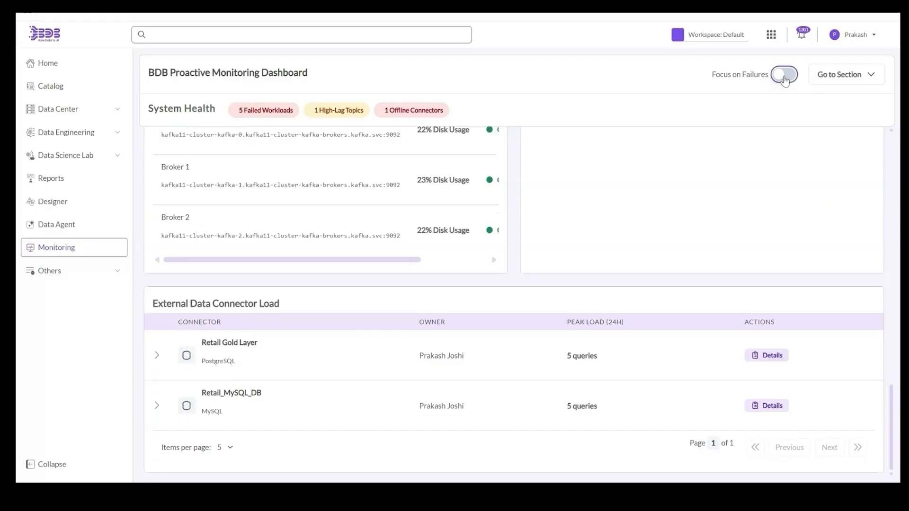
- List the dashboard sections available under Go to Section
scroll(696, 279, "up", 15)
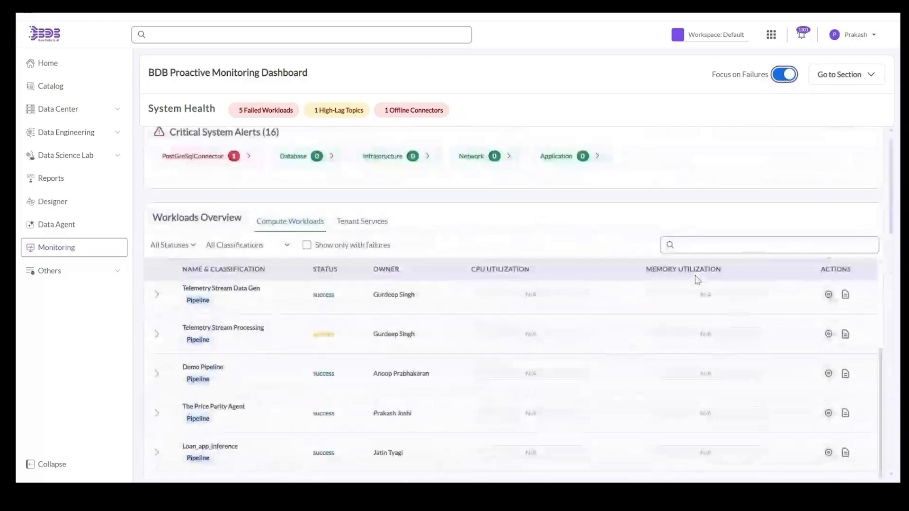
left_click(852, 80)
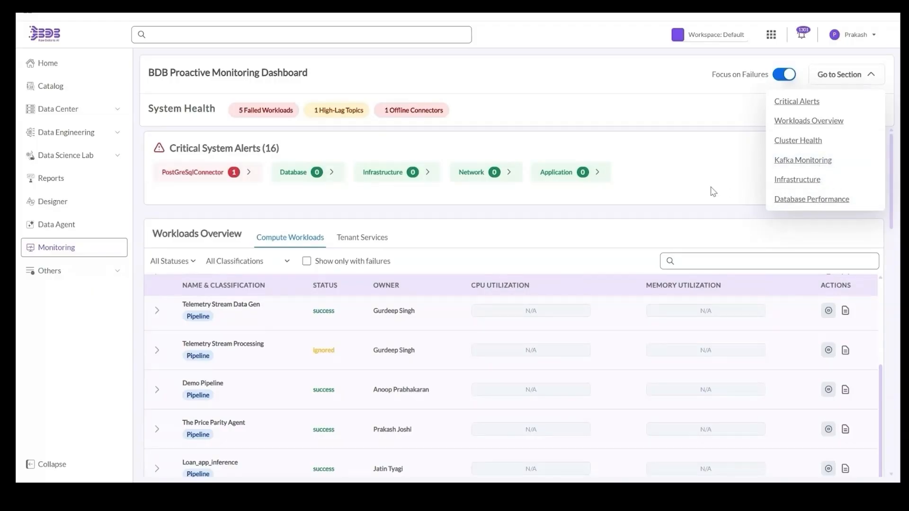
scroll(686, 244, "down", 8)
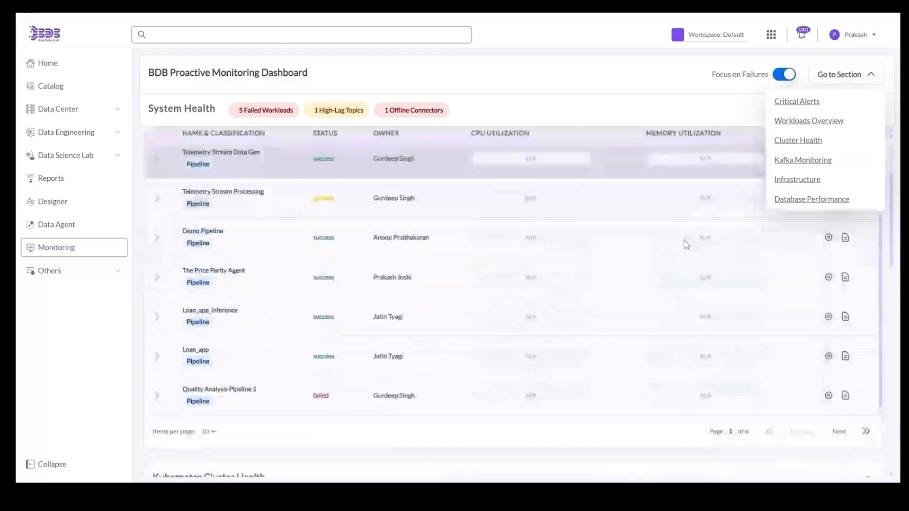
scroll(686, 244, "down", 4)
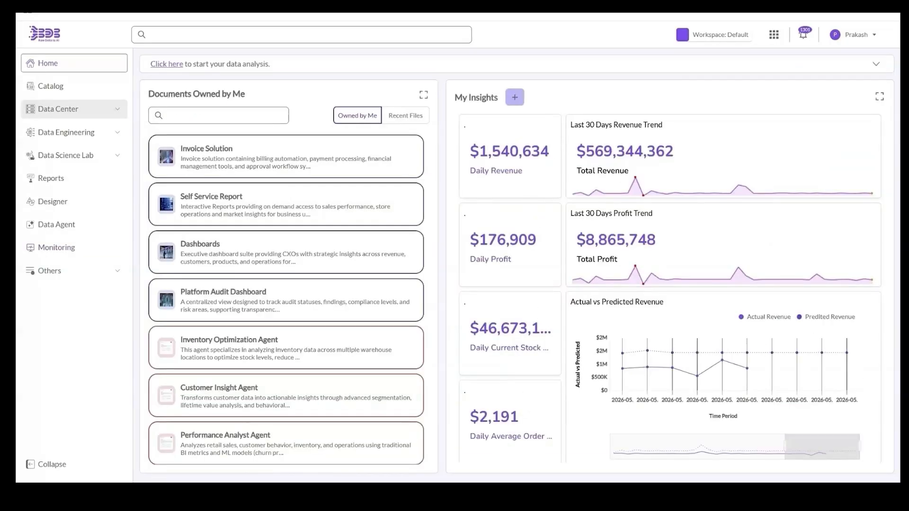
- Review Retail_MySQL_DB in My Connectors, then the lake house stores, opening and closing Retail Silver Layer's options
left_click(58, 109)
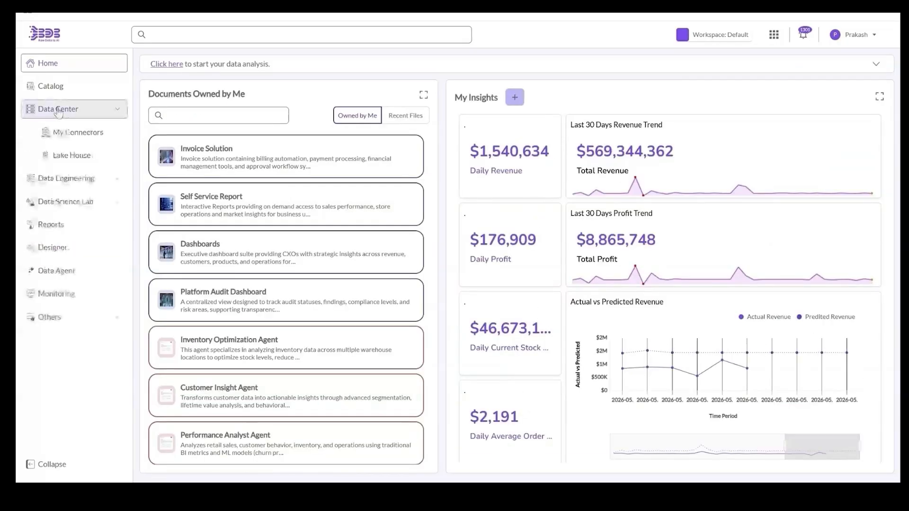
left_click(78, 133)
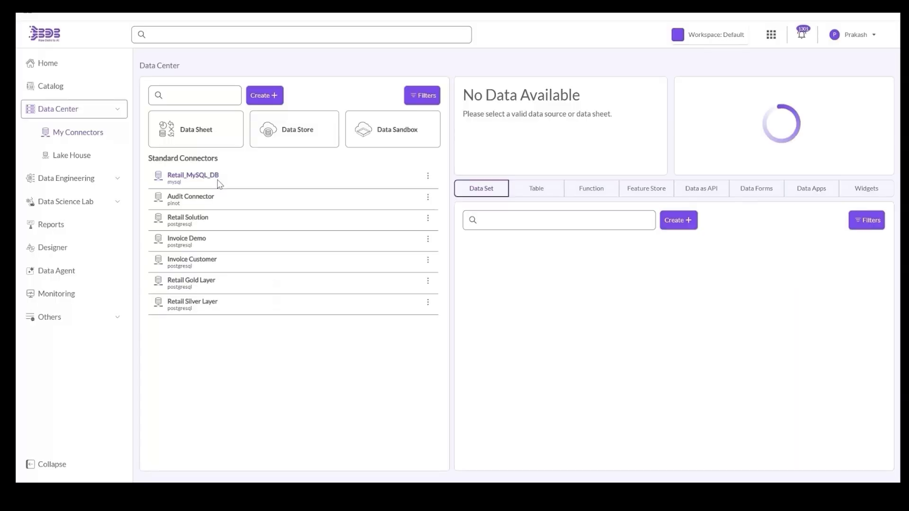
left_click(219, 178)
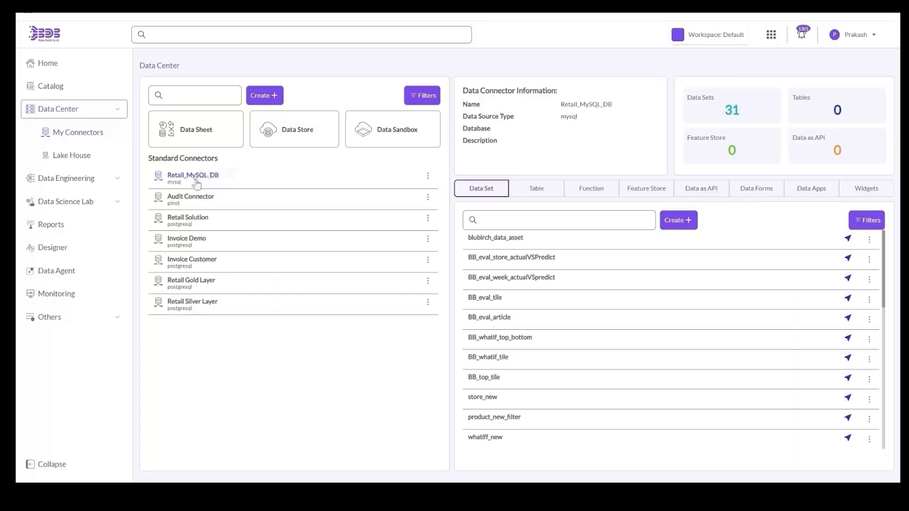
left_click(285, 140)
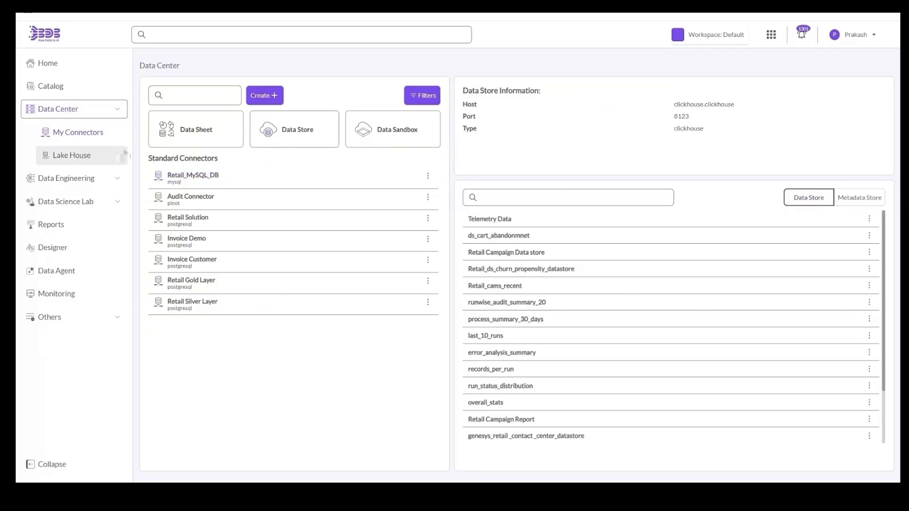
left_click(428, 307)
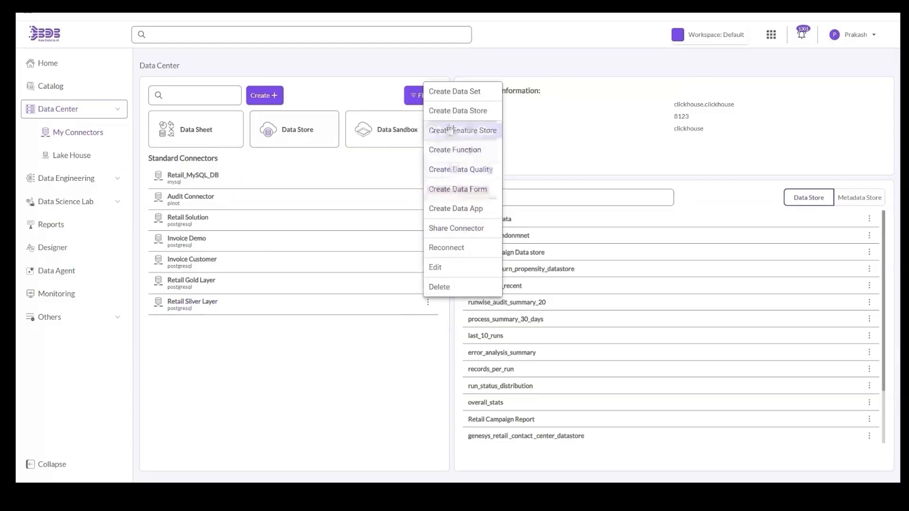
left_click(337, 379)
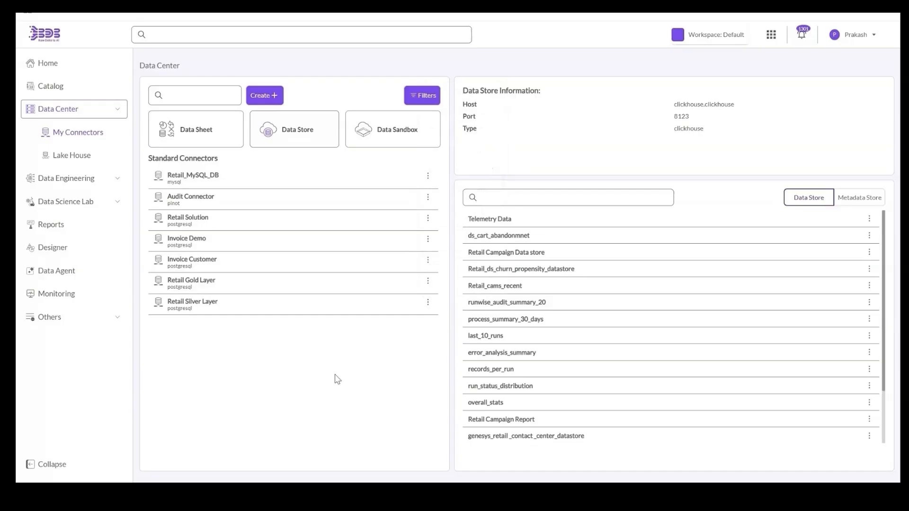
scroll(541, 324, "down", 3)
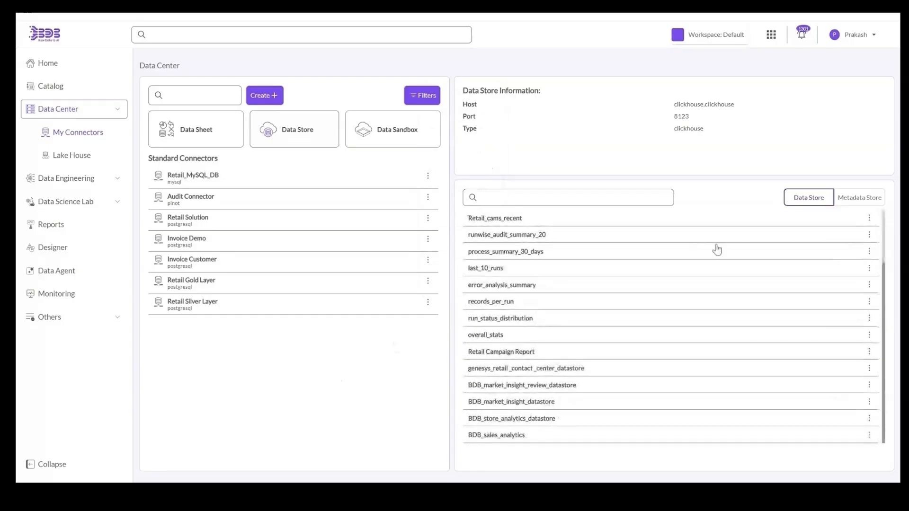
- In the metadata stores, review Audit Connector, Retail Gold Layer, Invoice Customer, Invoice Demo and Retail Solution
left_click(859, 198)
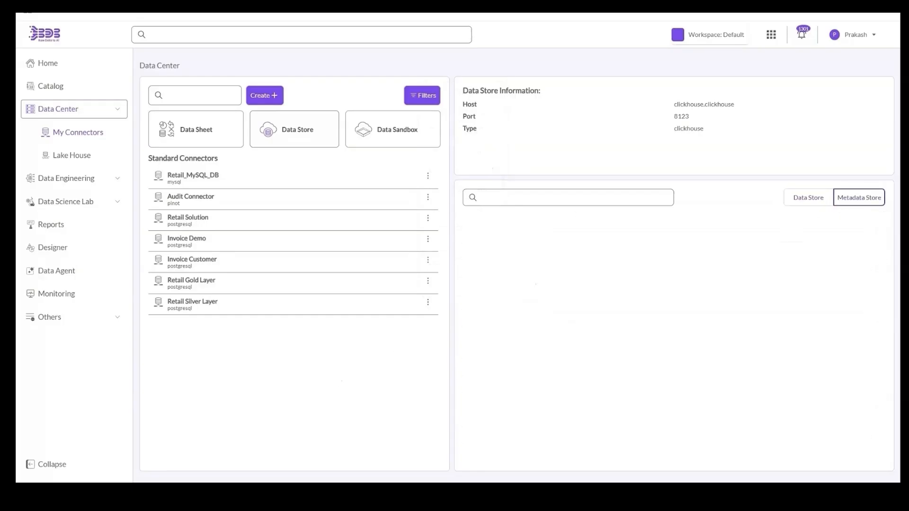
left_click(331, 205)
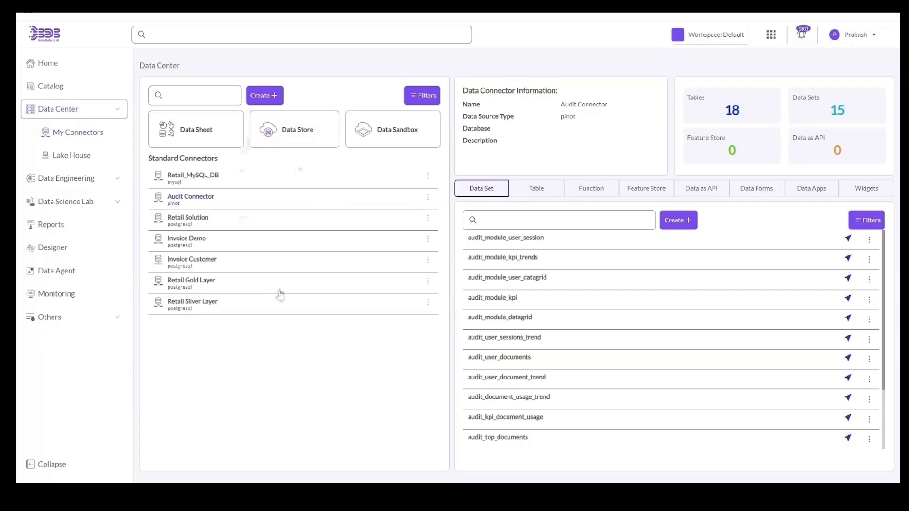
left_click(280, 294)
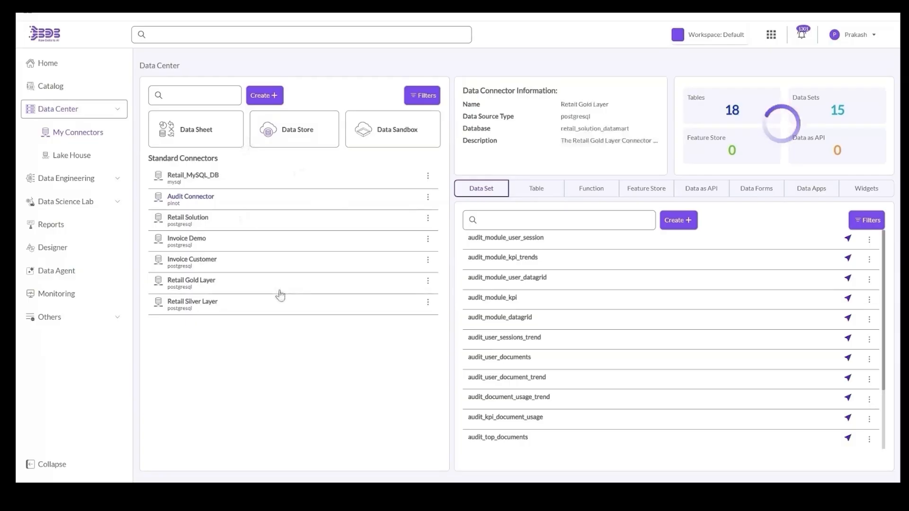
left_click(246, 266)
left_click(229, 246)
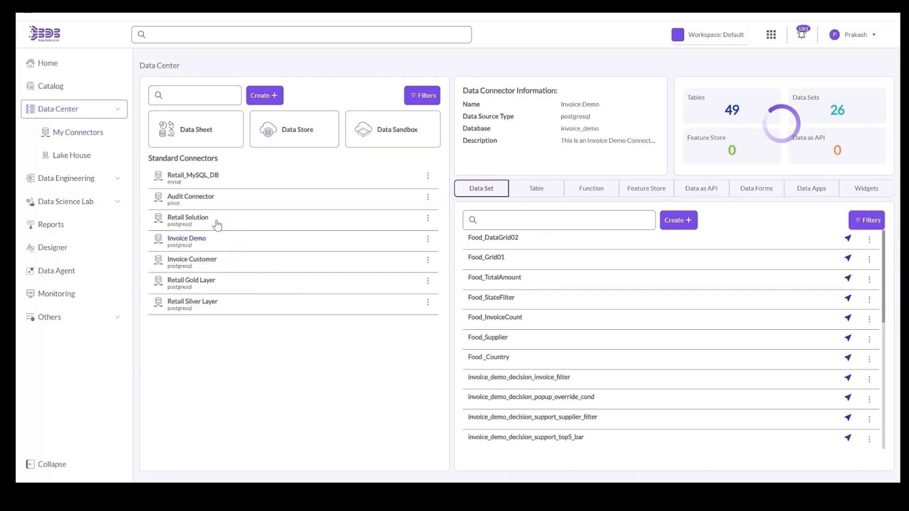
left_click(217, 222)
left_click(215, 204)
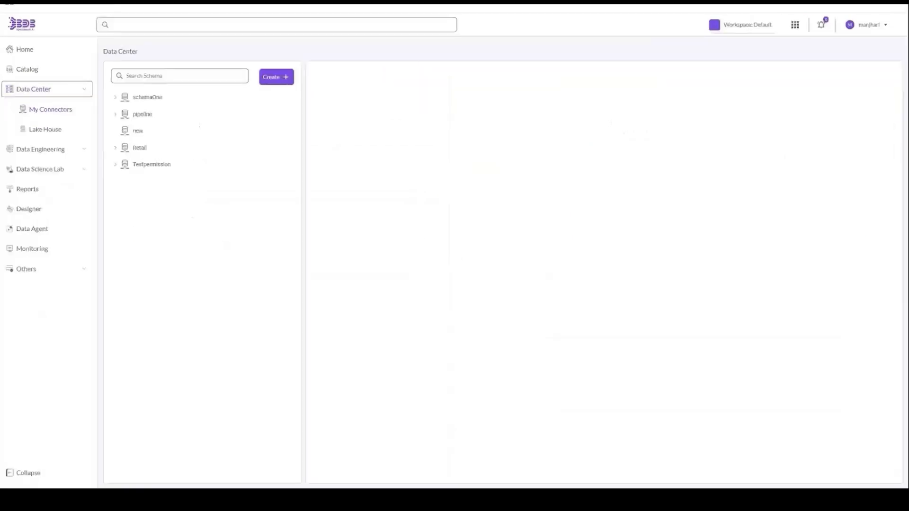
- Under Retail > Retail_RetailPipeline, read customer_dim_cow's DDL and return to the table list
mouse_move(174, 99)
left_click(114, 149)
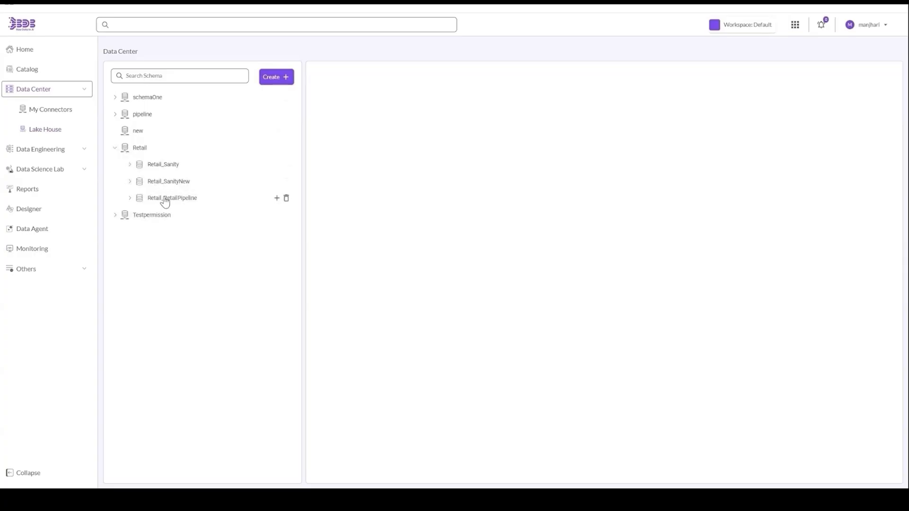
left_click(165, 200)
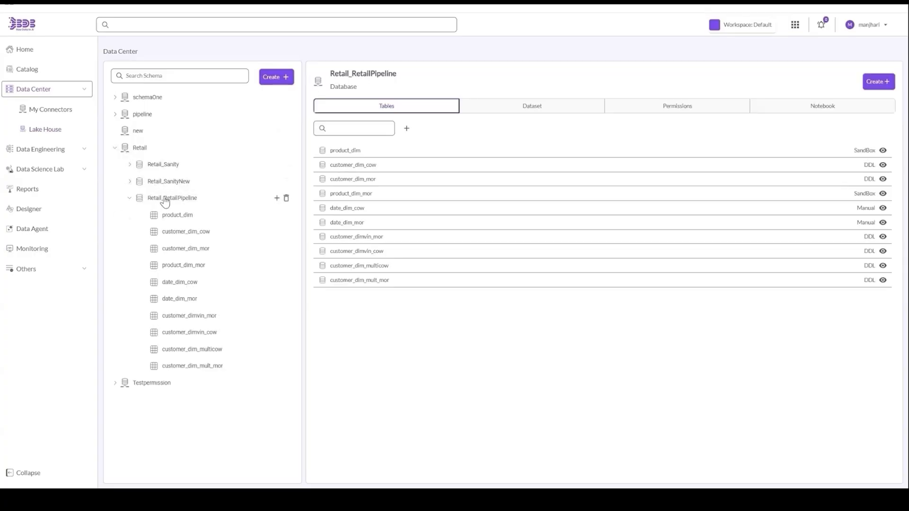
left_click(883, 166)
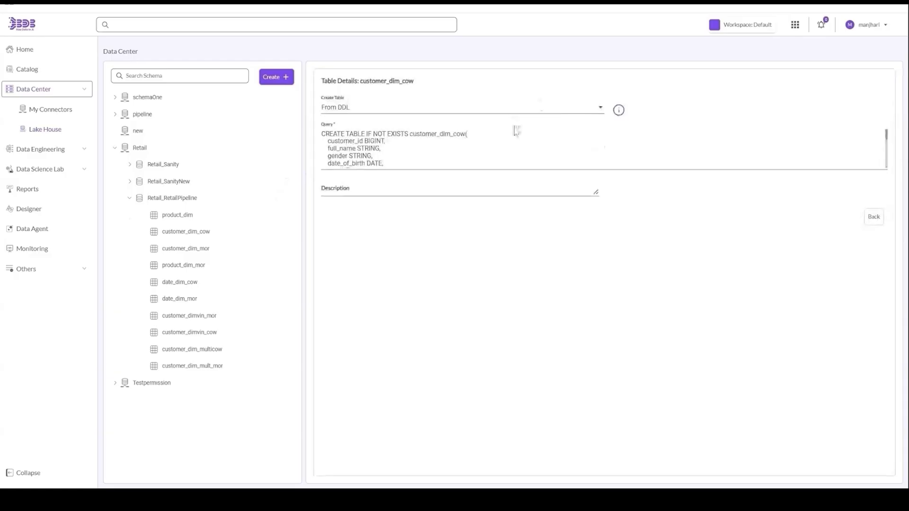
scroll(601, 148, "down", 5)
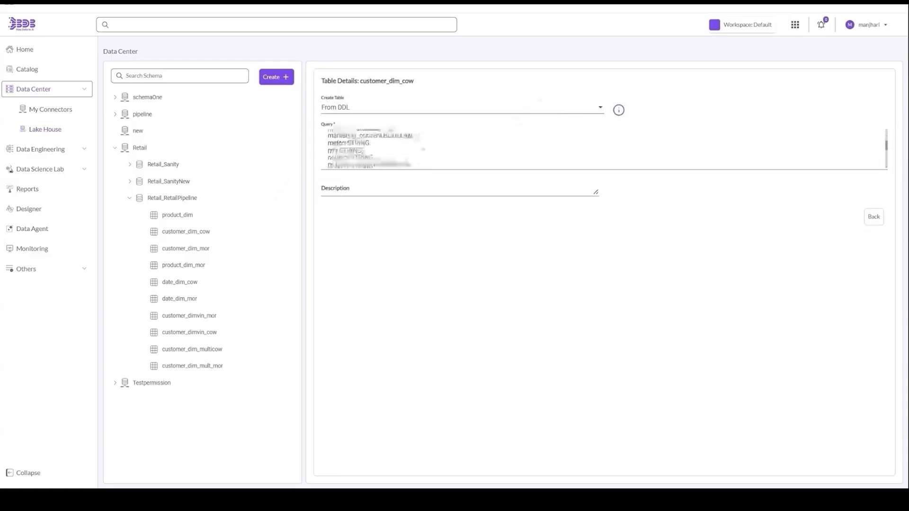
scroll(602, 148, "down", 3)
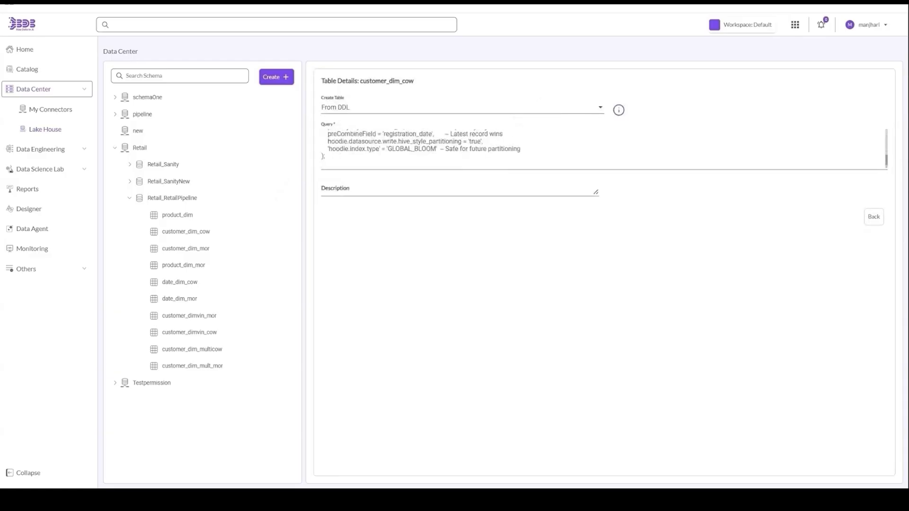
left_click(874, 217)
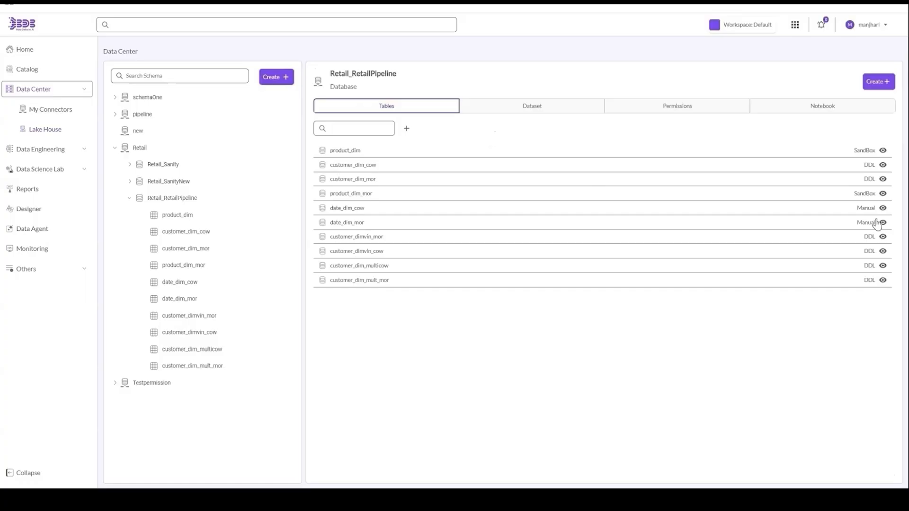
- Check the database's permissions: User Groups, Exclude Users, then back to individual users
left_click(639, 115)
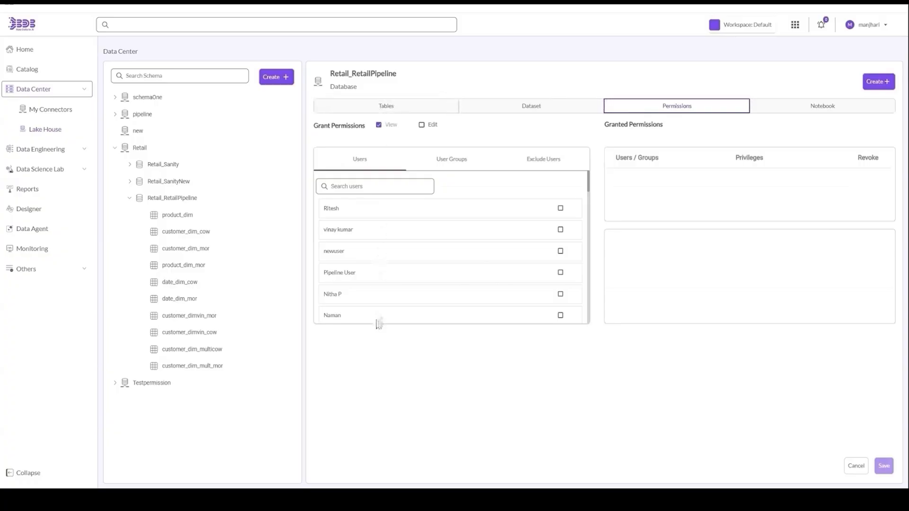
left_click(454, 168)
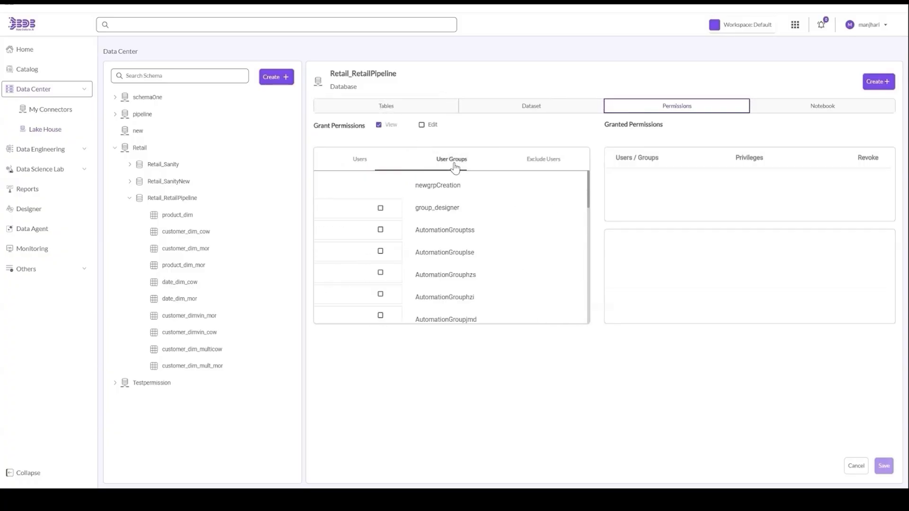
left_click(536, 164)
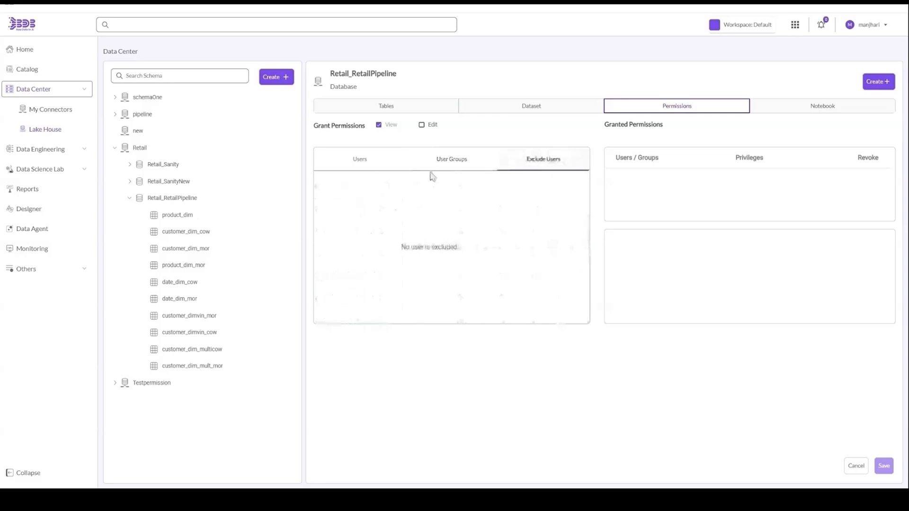
left_click(360, 159)
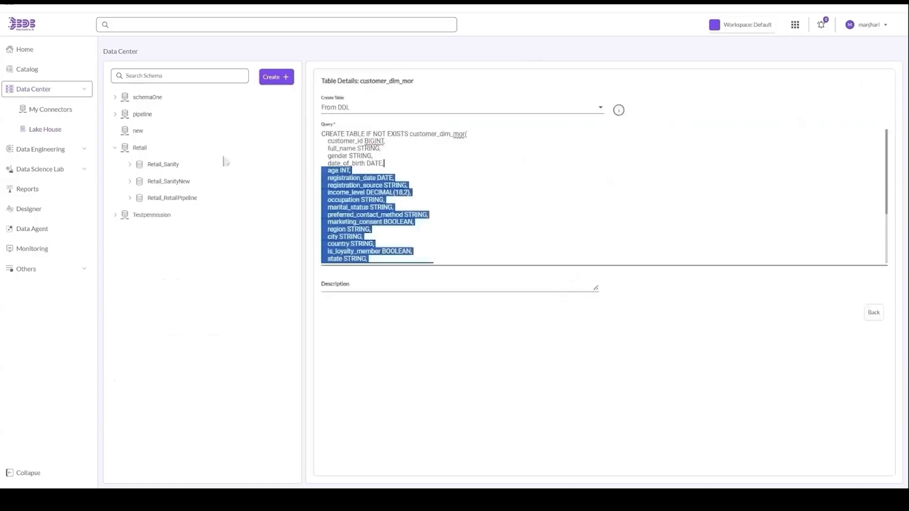
- Open the Retail_SanityNew database, then go to the Catalog of all assets
left_click(178, 188)
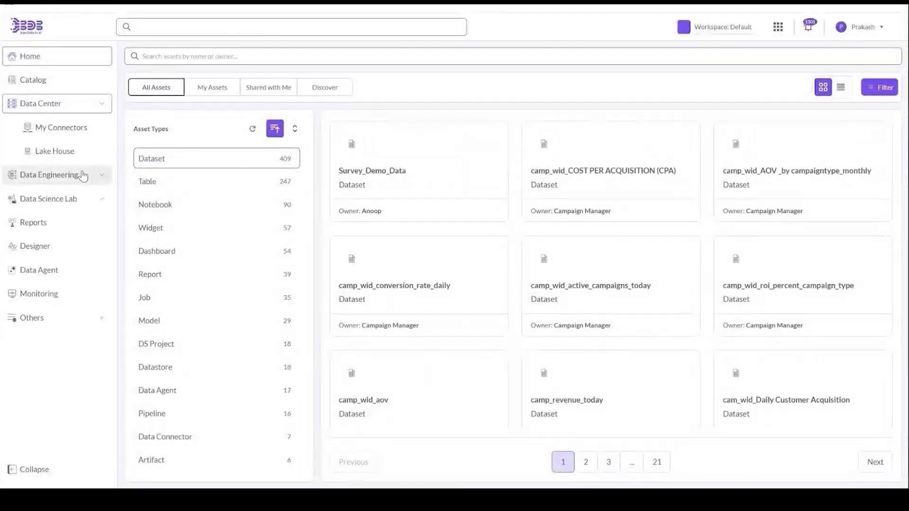
left_click(36, 81)
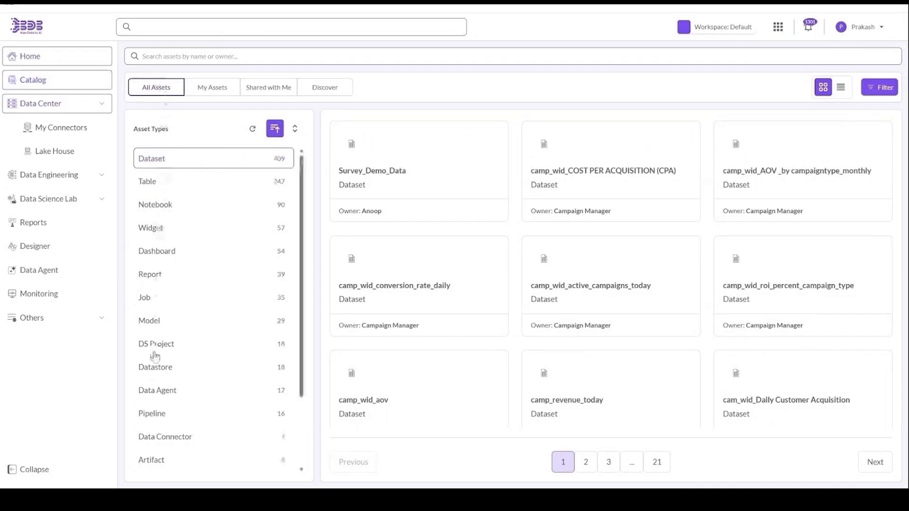
scroll(156, 392, "down", 2)
- Filter the Catalog to Data Connector, open Retail Gold Layer and browse its Ontology, Overview, Taxonomy, Lineage and History
left_click(157, 393)
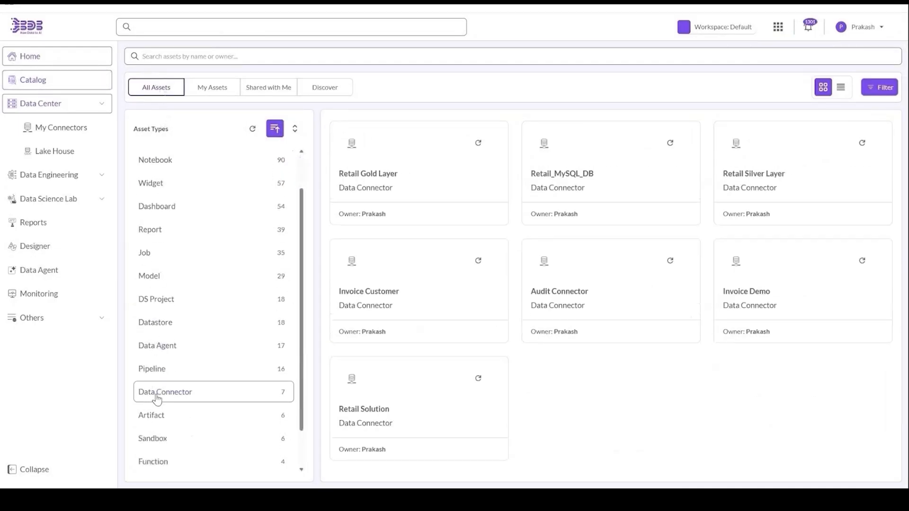
left_click(360, 129)
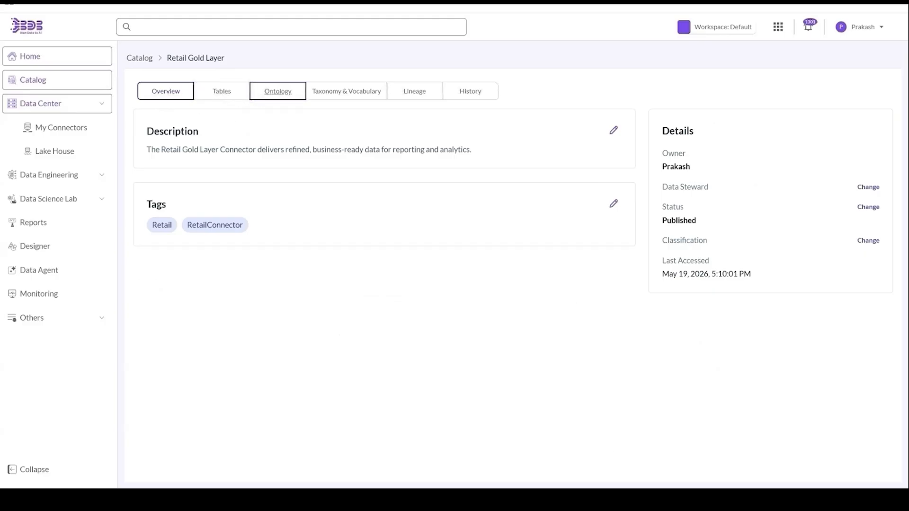
left_click(278, 91)
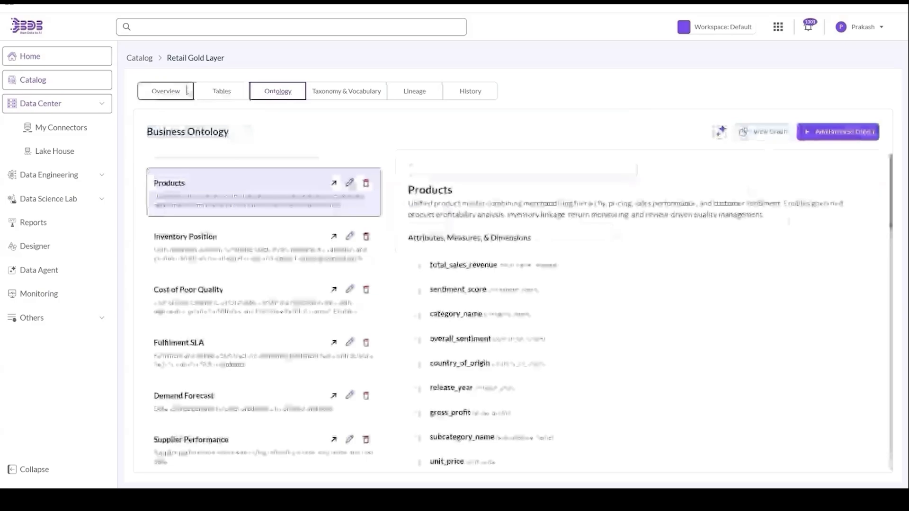
left_click(165, 91)
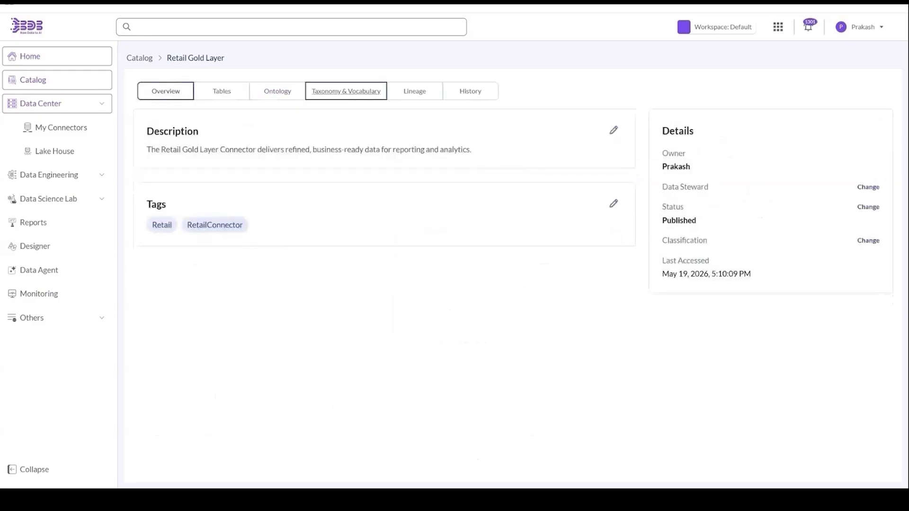
left_click(346, 91)
left_click(415, 91)
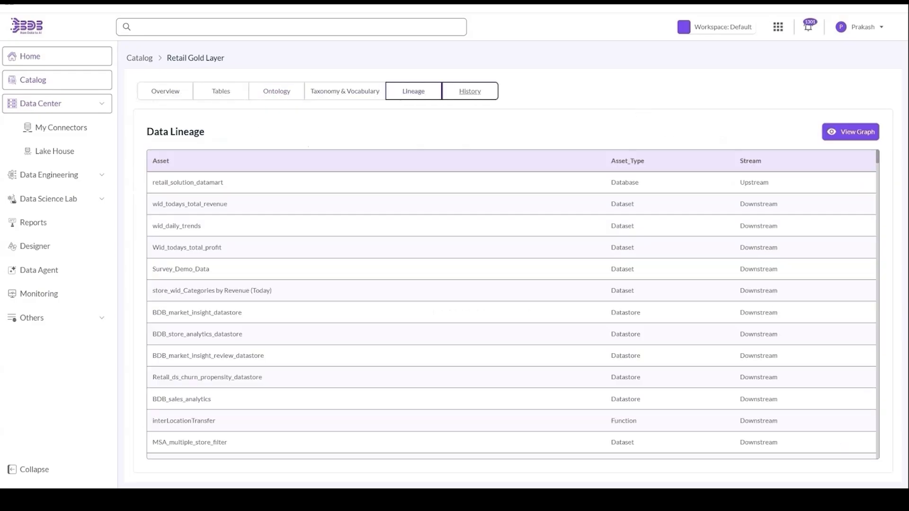
left_click(469, 91)
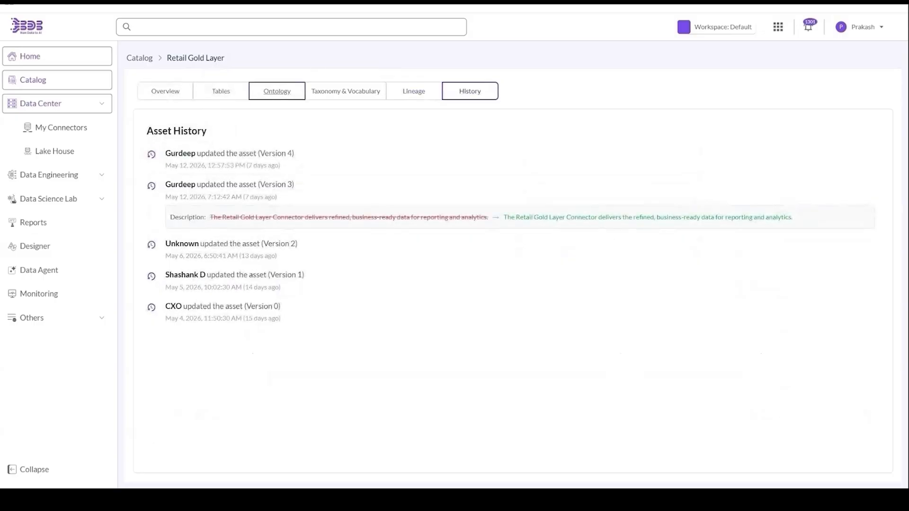
- Return to Retail Gold Layer's Business Ontology and scroll through its business objects
left_click(277, 91)
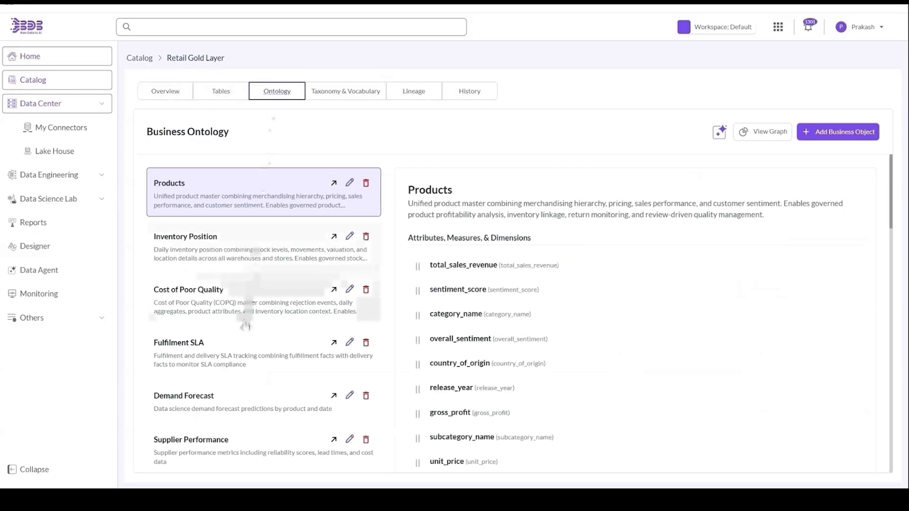
scroll(234, 444, "down", 2)
scroll(235, 444, "down", 10)
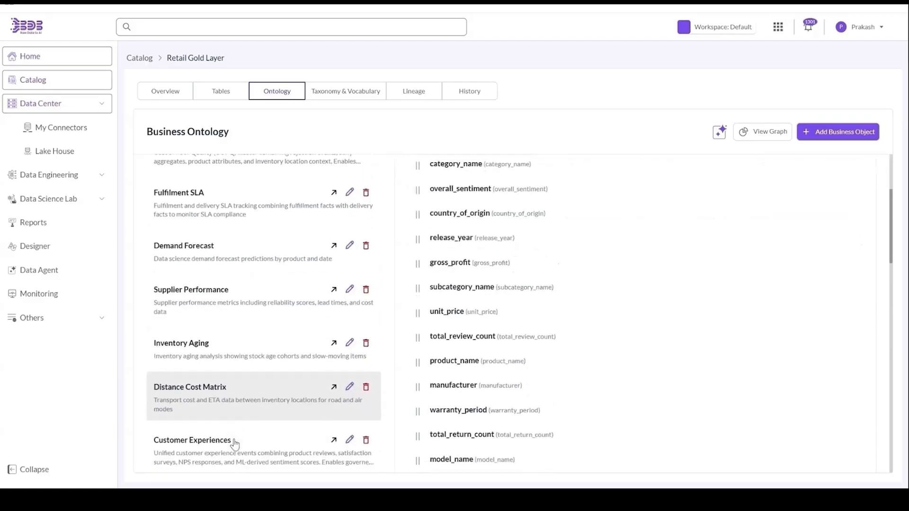
scroll(264, 312, "down", 15)
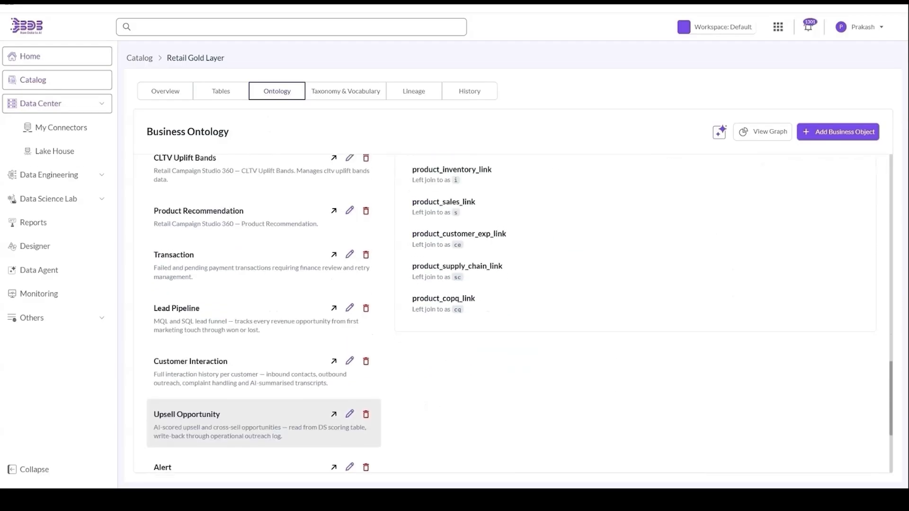
scroll(197, 313, "up", 5)
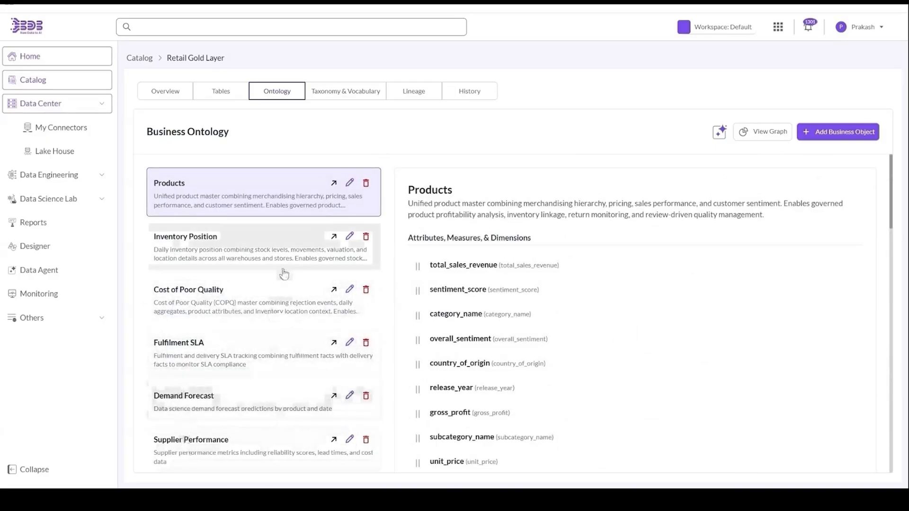
scroll(284, 331, "down", 2)
scroll(258, 381, "down", 3)
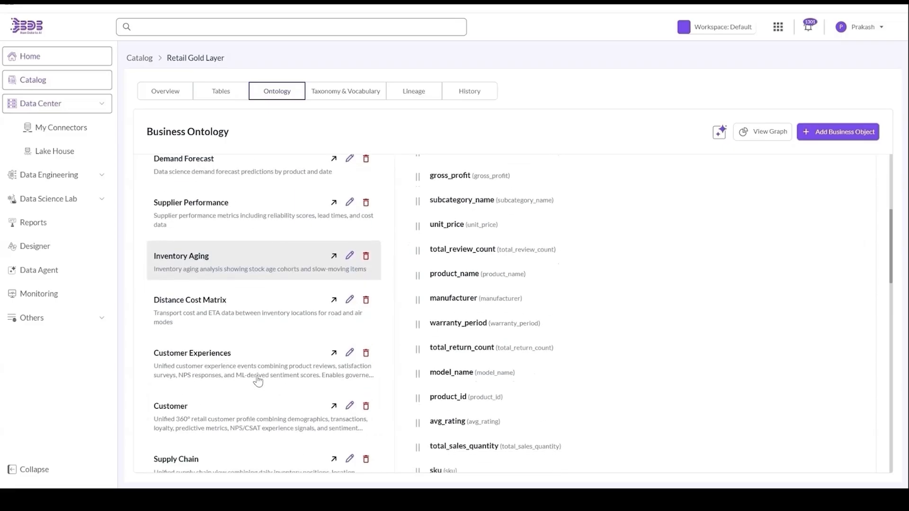
- Edit Customer, review its Attributes, Links, Services, Actions and Permissions, then close the editor
left_click(348, 345)
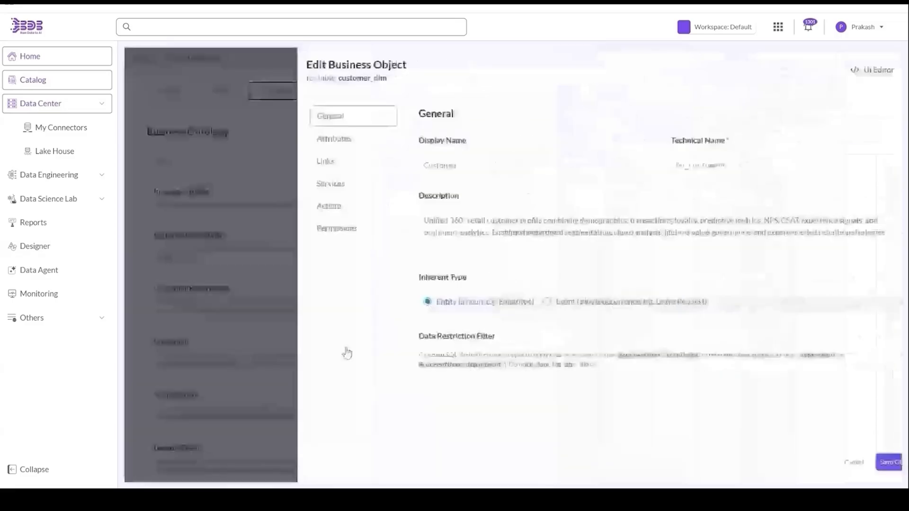
left_click(317, 150)
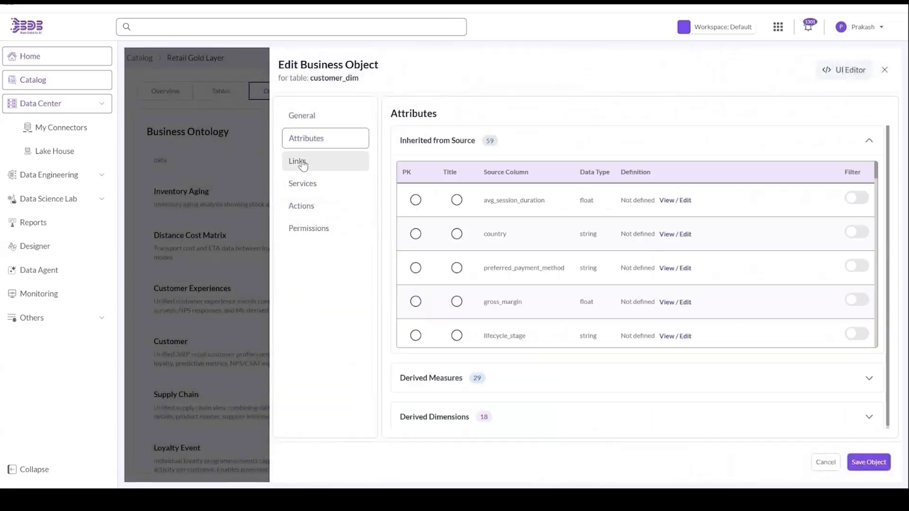
left_click(299, 161)
left_click(302, 188)
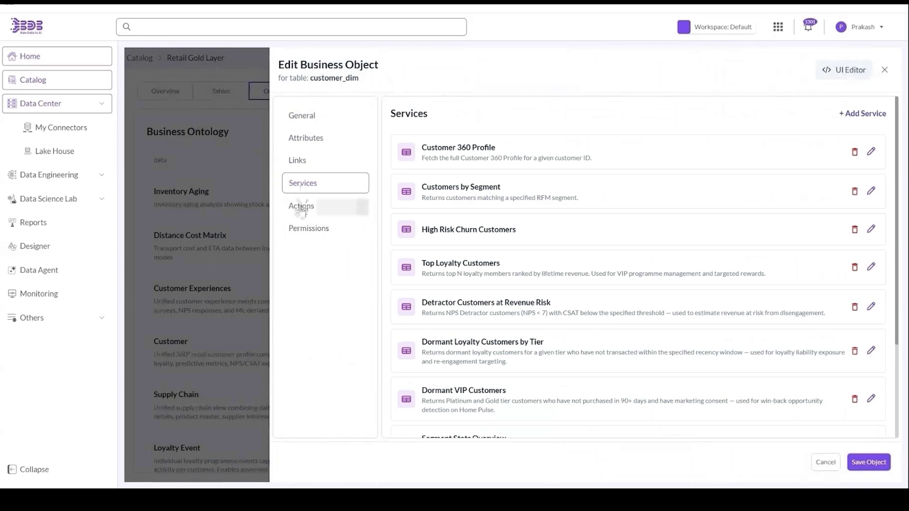
left_click(301, 206)
left_click(301, 230)
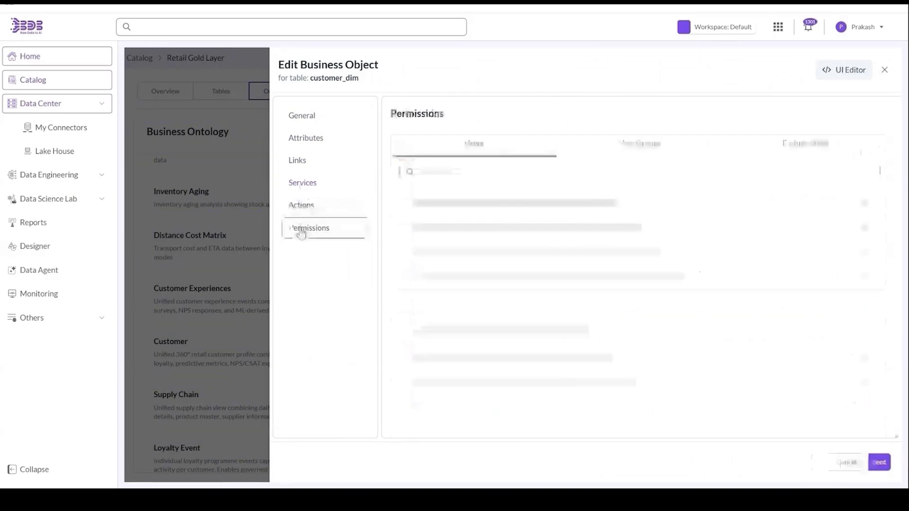
left_click(883, 71)
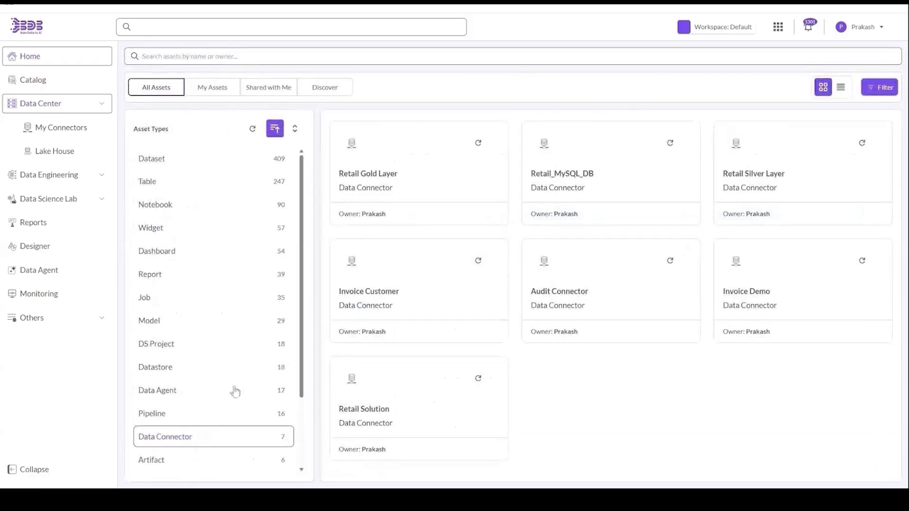
- Open Retail Gold Layer's details and view its Classification options, closing them without choosing
left_click(385, 179)
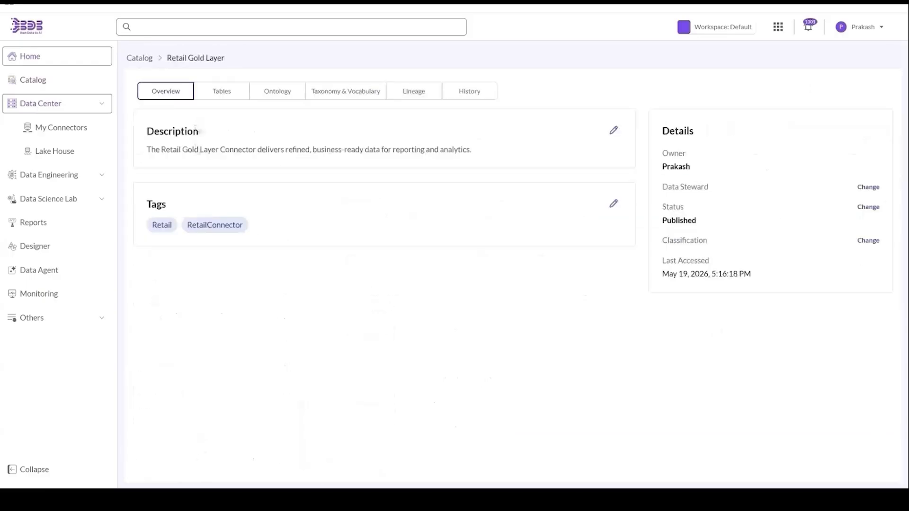
triple_click(198, 150)
left_click_drag(267, 238, 635, 161)
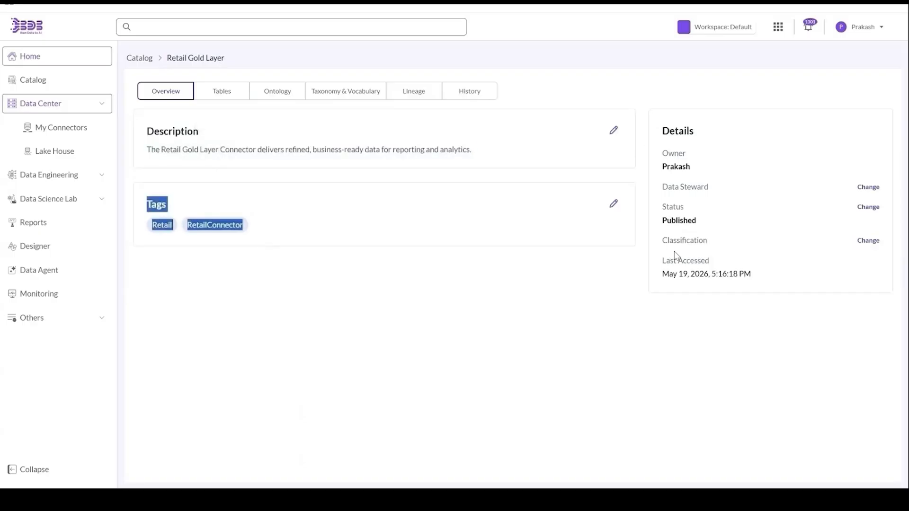
left_click(874, 242)
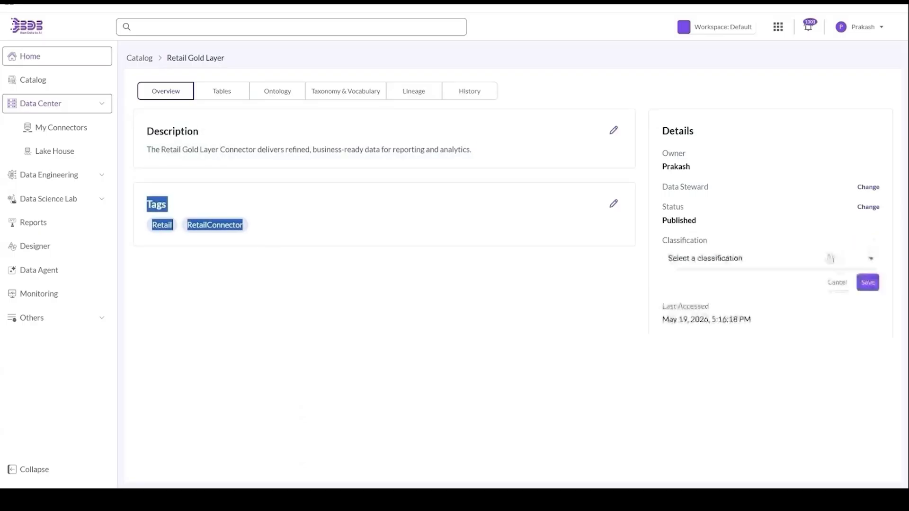
left_click(822, 259)
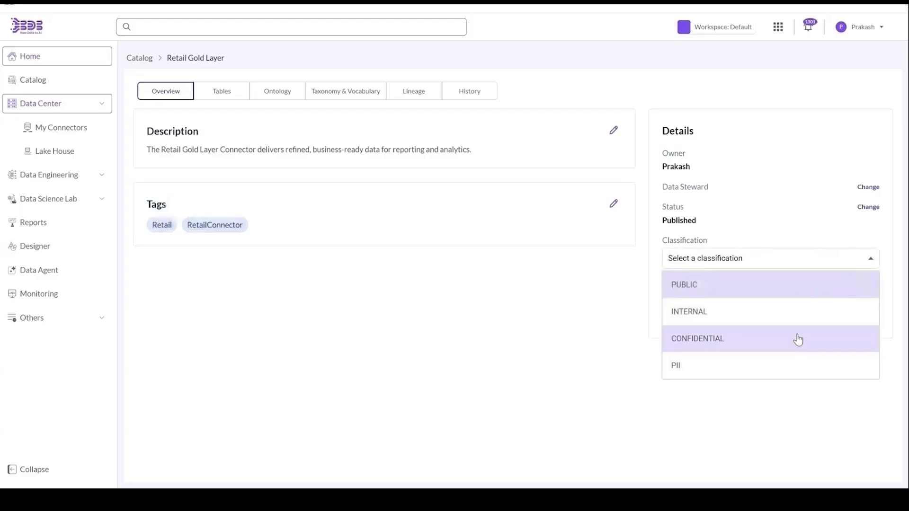
left_click(527, 293)
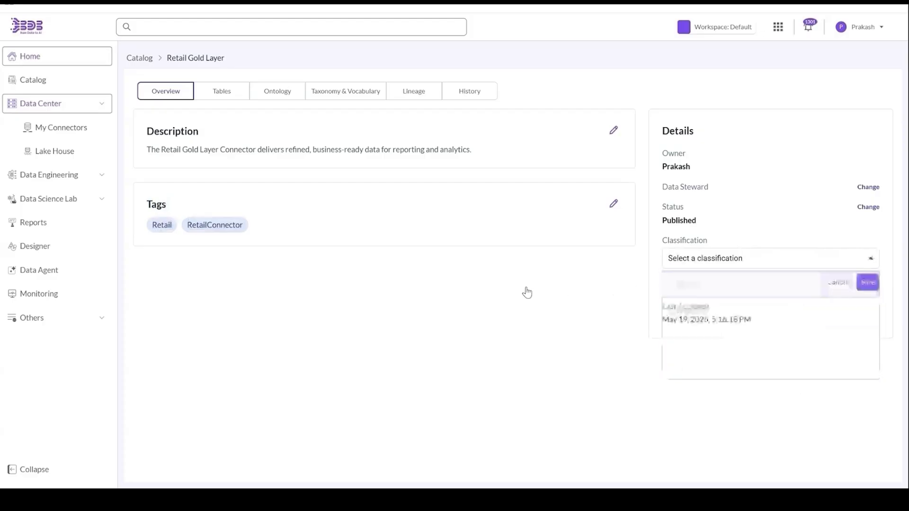
- Search the connector's tables for 'cu' and view public.customer_dim's data quality results
left_click(220, 97)
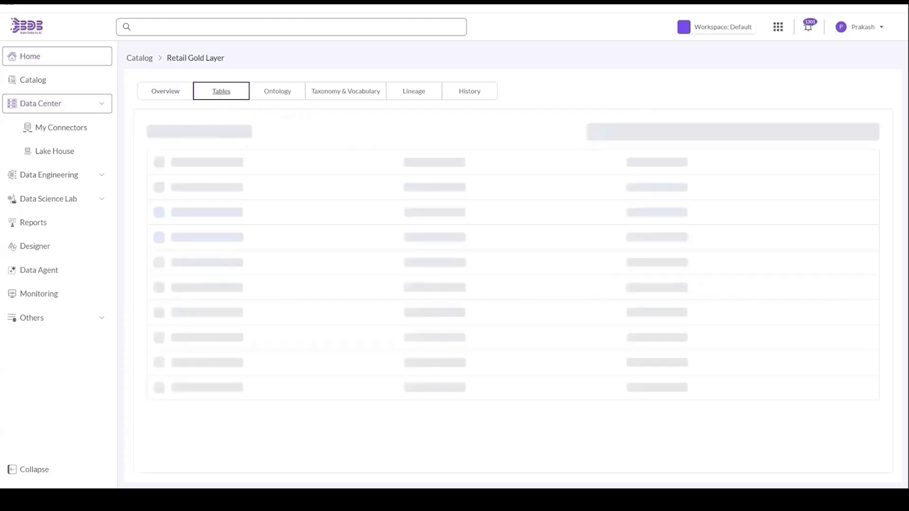
type("cus")
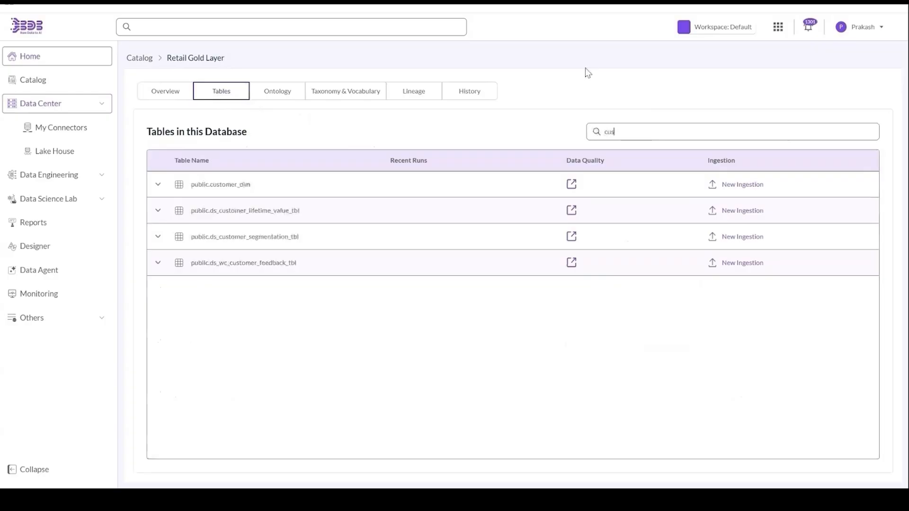
left_click(572, 184)
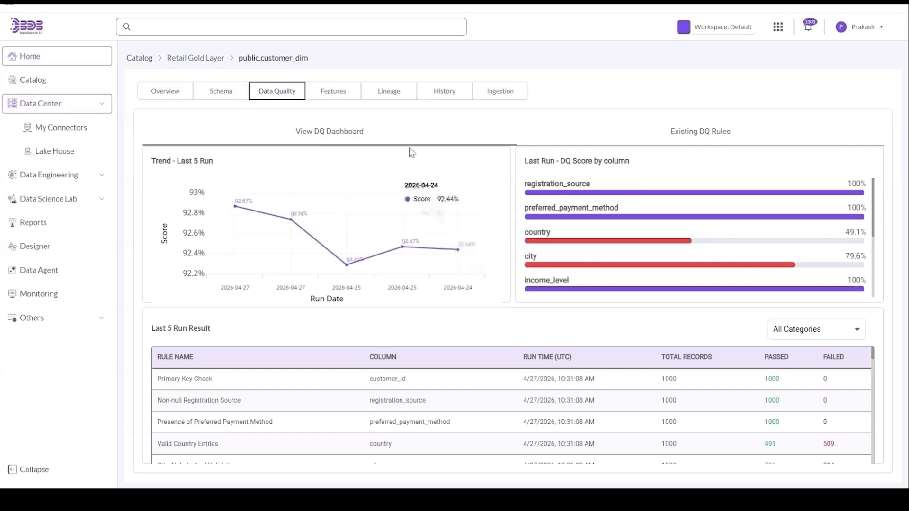
- View customer_dim's data lineage and scroll through the downstream datastores and attributes
left_click(385, 93)
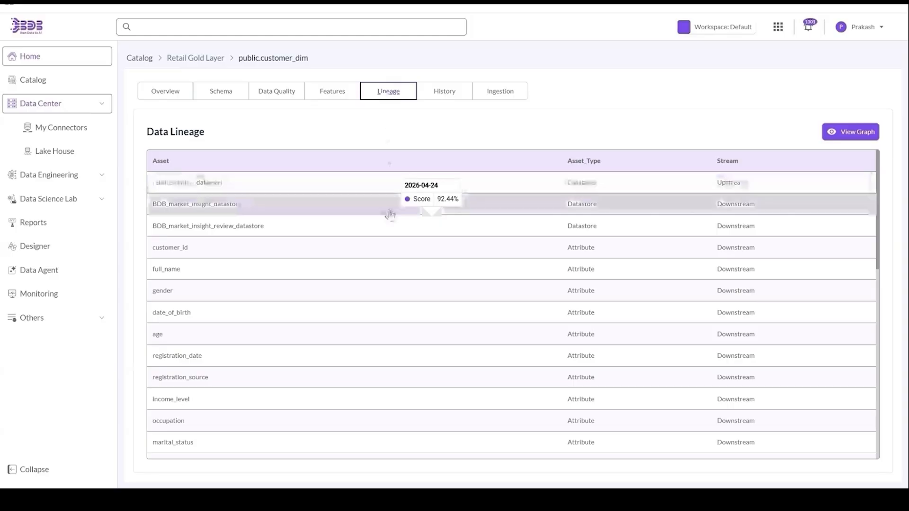
scroll(385, 379, "down", 2)
scroll(385, 379, "down", 10)
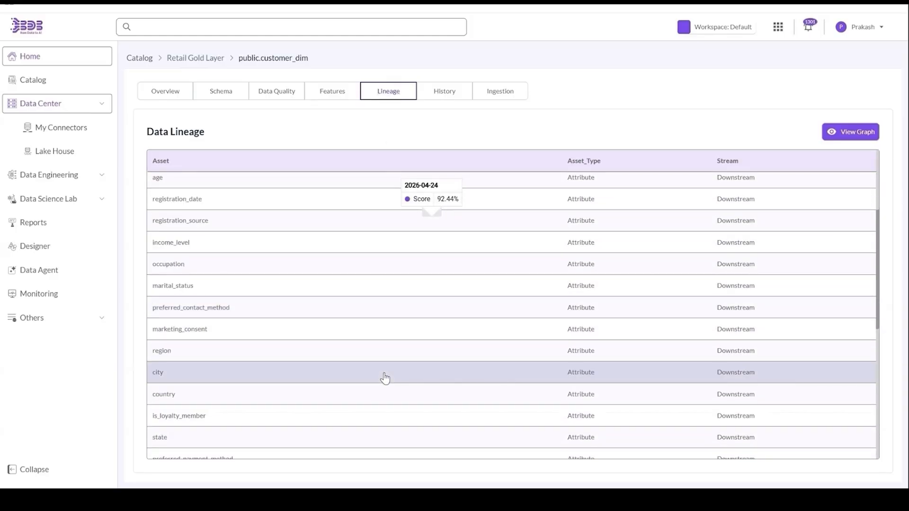
scroll(512, 313, "down", 5)
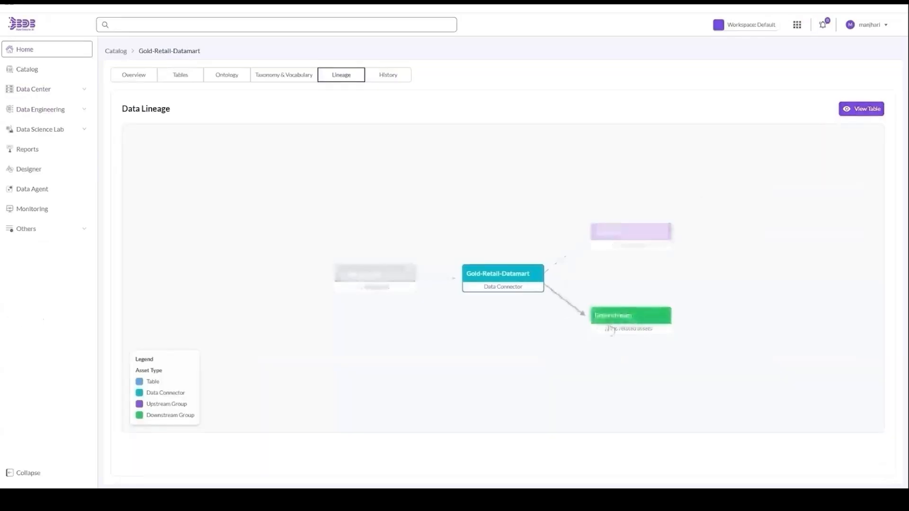
- Expand the Upstream group (retail_solution_datamart), check the empty Downstream group, then reopen Upstream
left_click(625, 242)
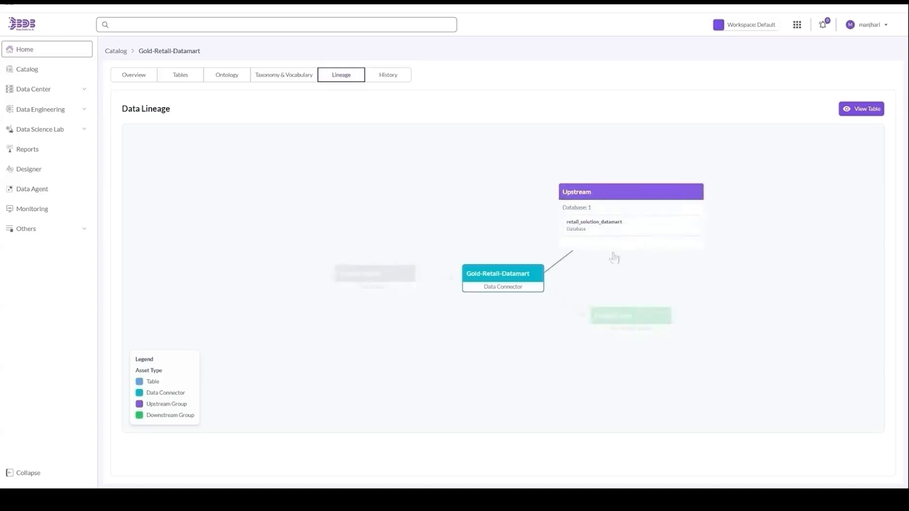
left_click(610, 321)
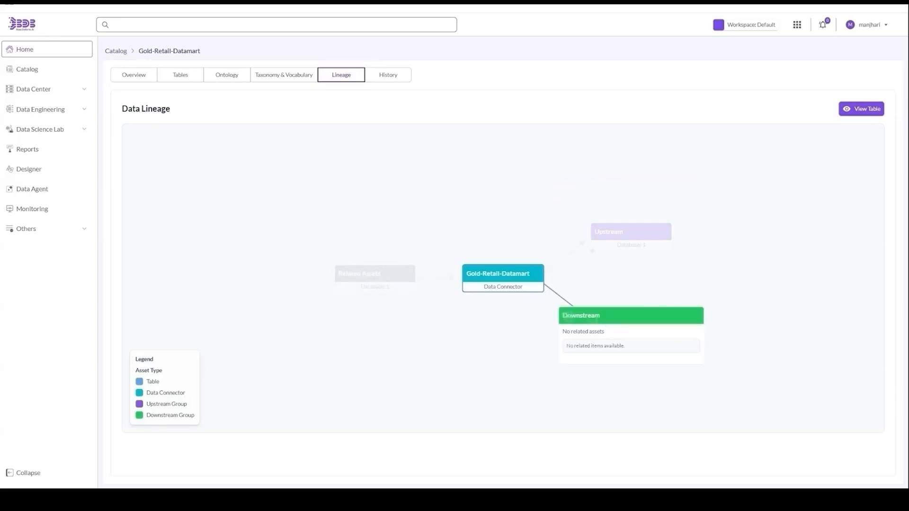
left_click(605, 239)
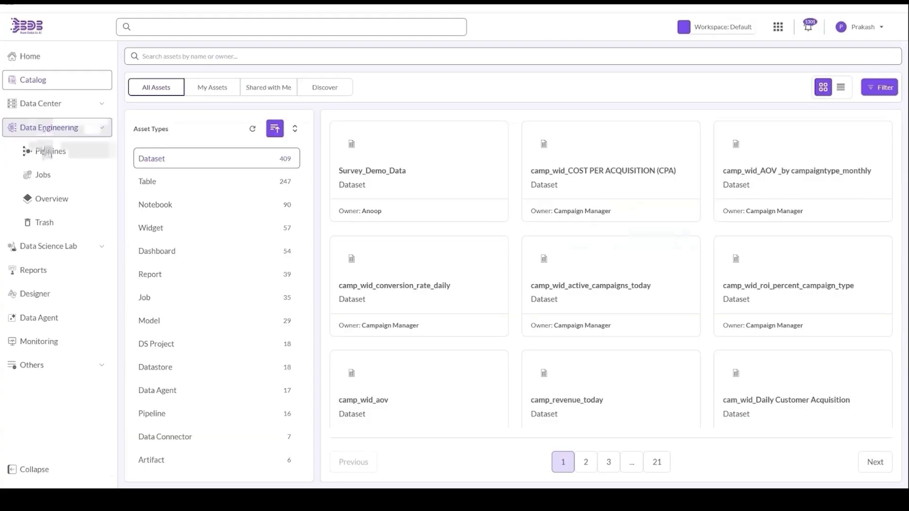
- Create and save a new Spark Job named 'job Assist' from the Pipelines jobs list
left_click(48, 152)
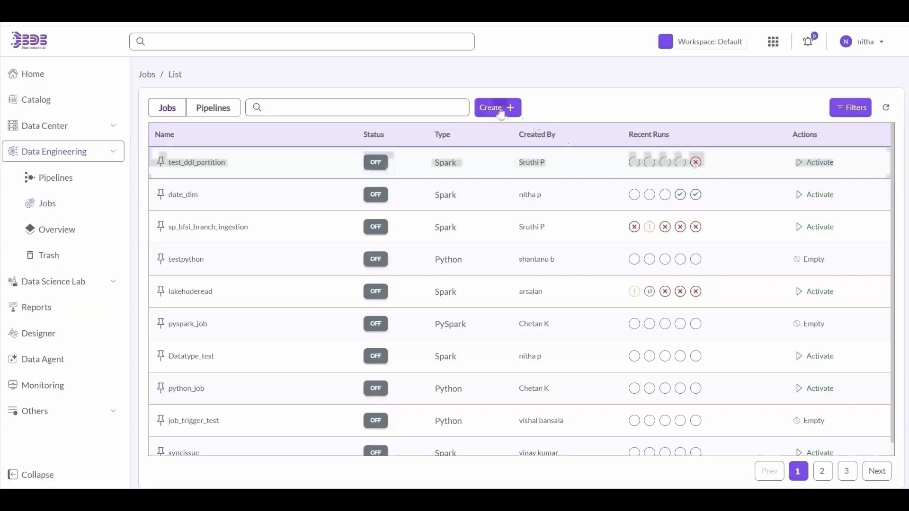
left_click(497, 105)
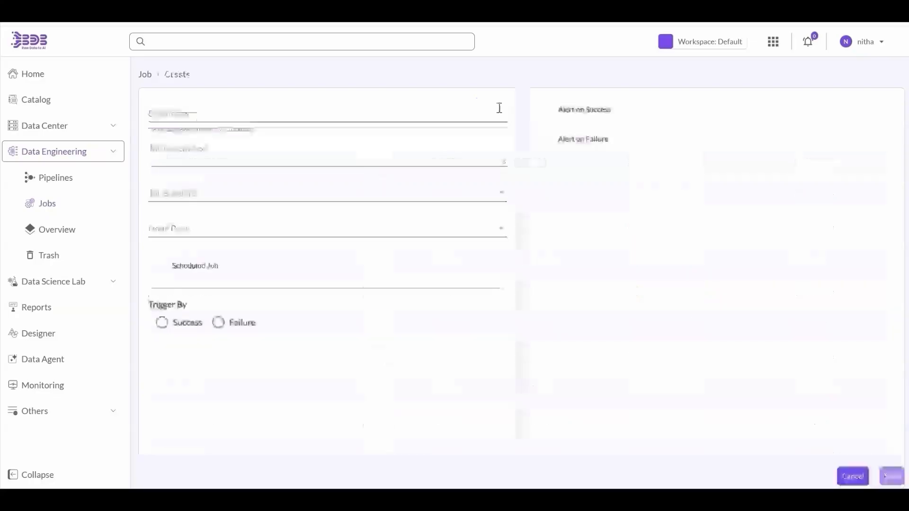
left_click(443, 111)
type("job asis")
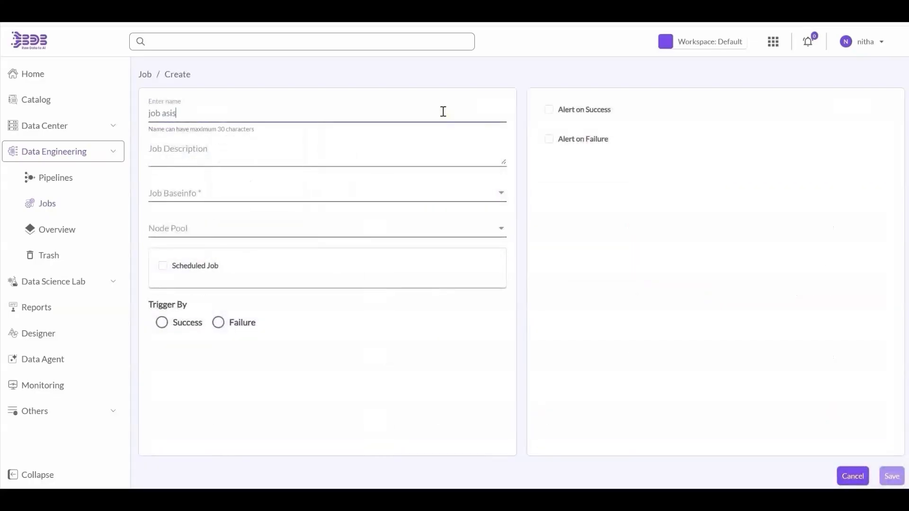
left_click(251, 163)
left_click(247, 196)
left_click(252, 217)
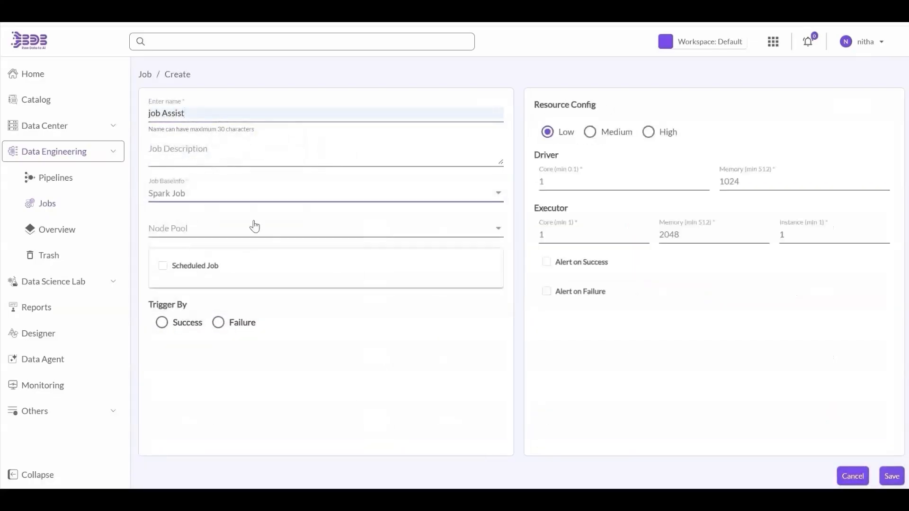
left_click(255, 231)
left_click(891, 476)
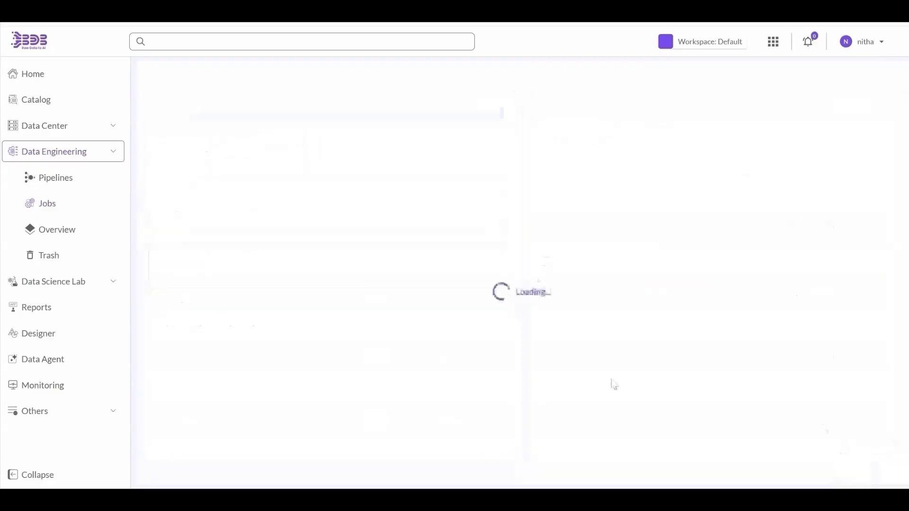
- Send the pasted job request to Job Assist and accept the Sandbox_Reader platform choice
left_click(858, 74)
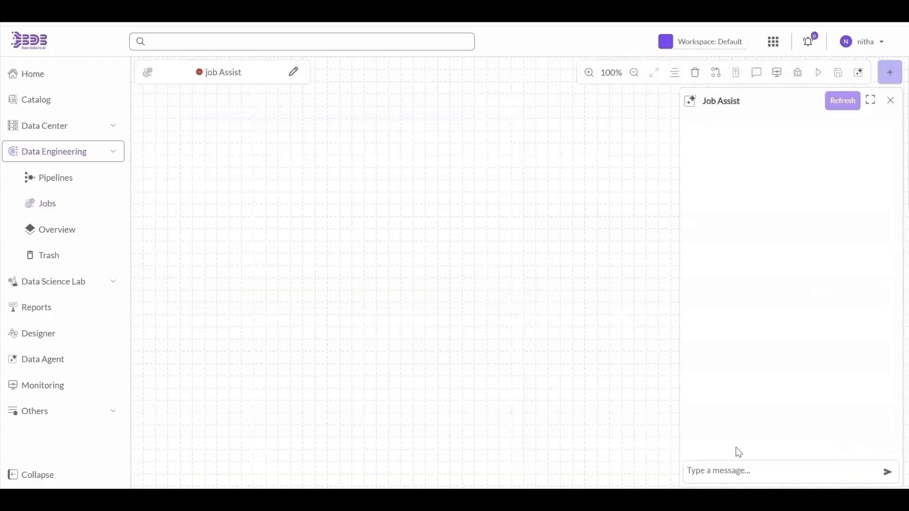
type("Fetch data from sandbox canteen data csv file and sort Price is descending order using transform and load data into s3 as json")
key("Return")
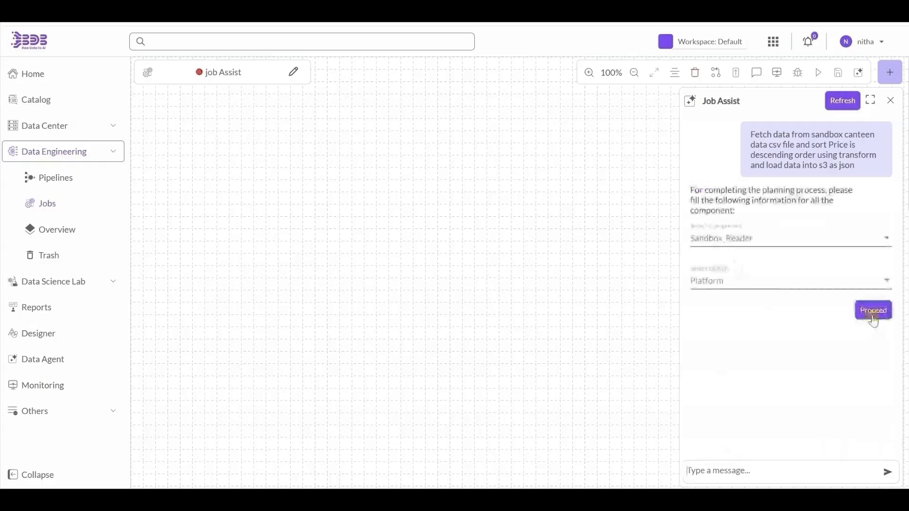
left_click(873, 313)
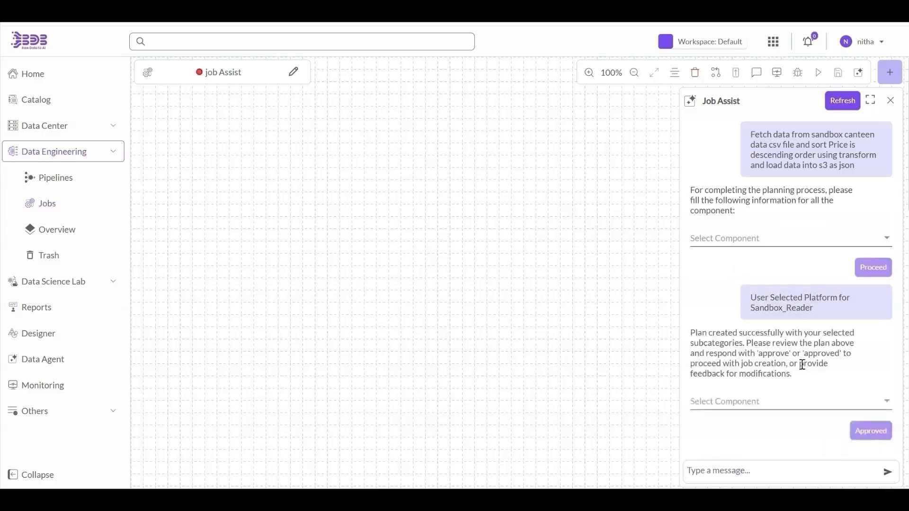
- Set Sandbox_Reader to Header True, Infer Schema True, Multiline False, using the canteen data sandbox
left_click(792, 405)
left_click(791, 402)
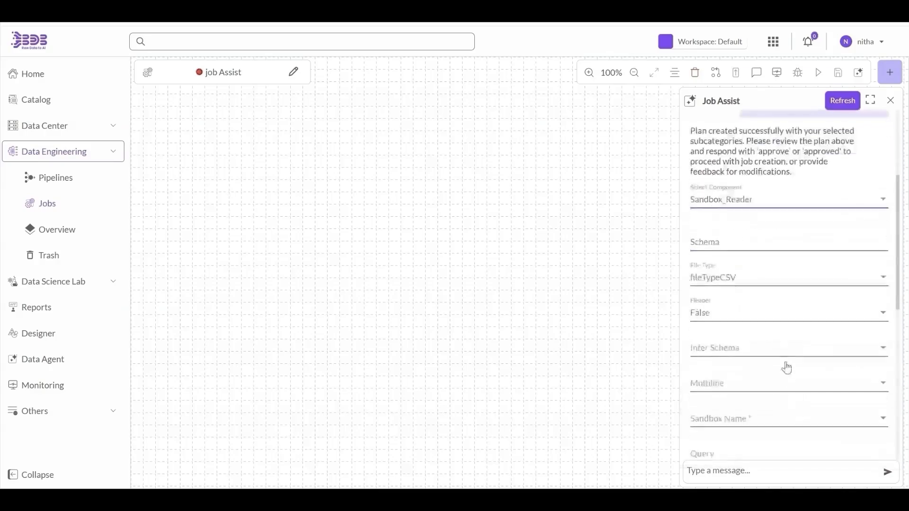
left_click(755, 281)
left_click(747, 247)
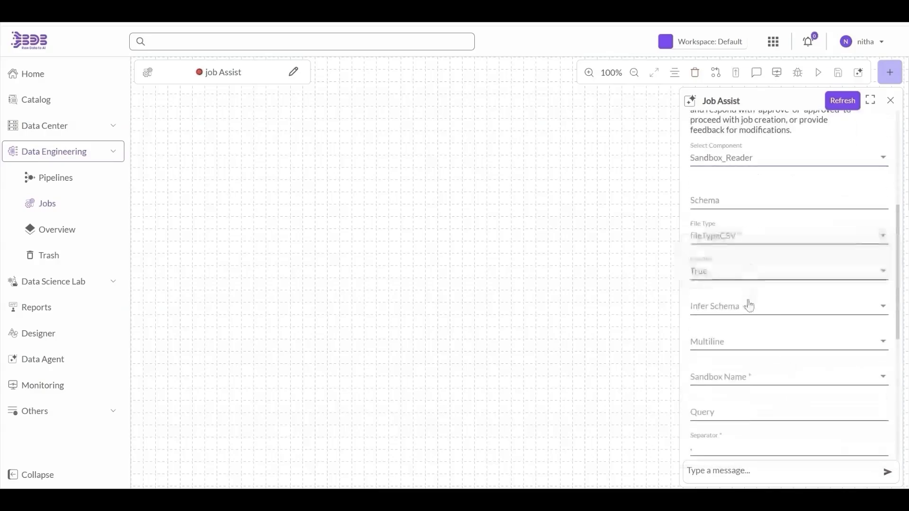
left_click(748, 306)
left_click(748, 308)
left_click(741, 284)
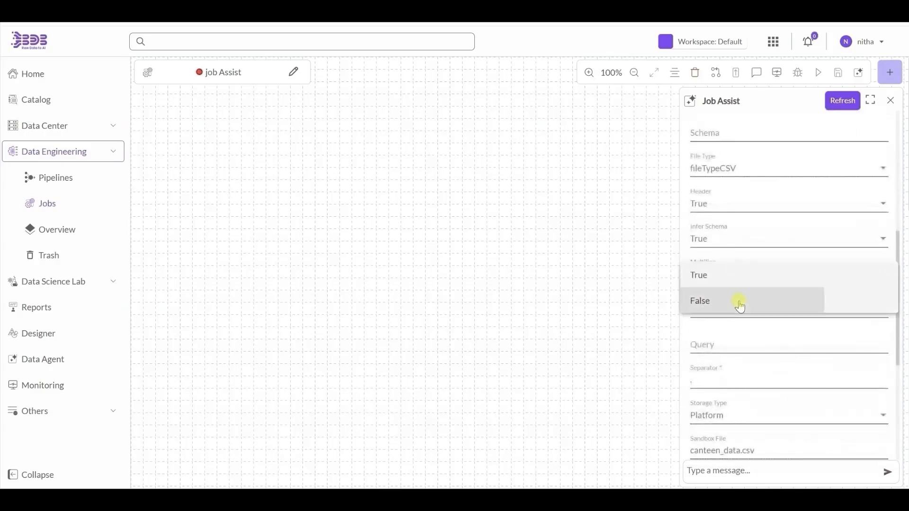
left_click(740, 303)
left_click(741, 313)
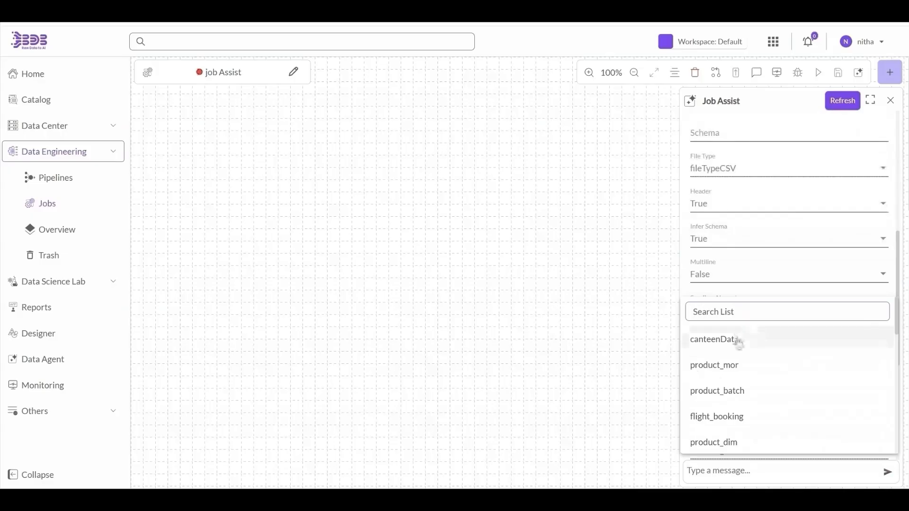
left_click(738, 340)
scroll(738, 342, "down", 4)
scroll(737, 342, "up", 11)
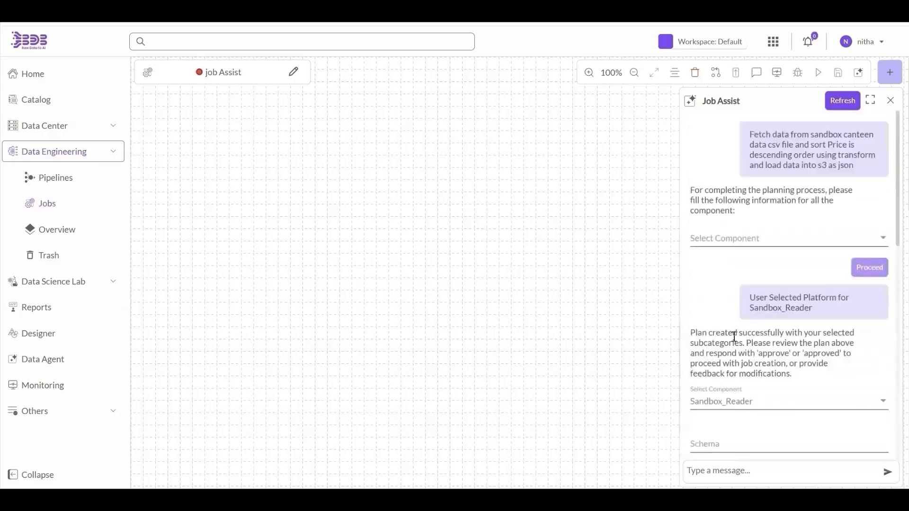
- Review the sortTask sort settings, then the S3_Writer component's settings
left_click(729, 401)
left_click(724, 426)
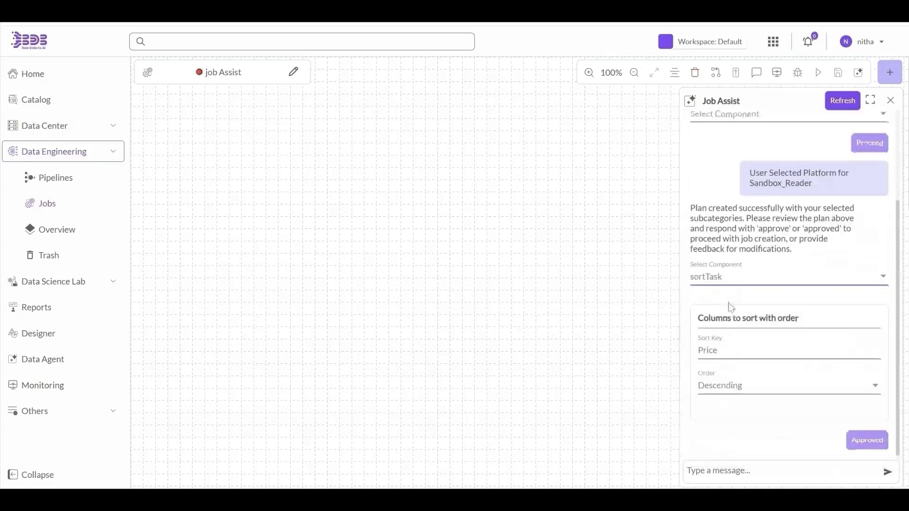
left_click(730, 286)
left_click(729, 303)
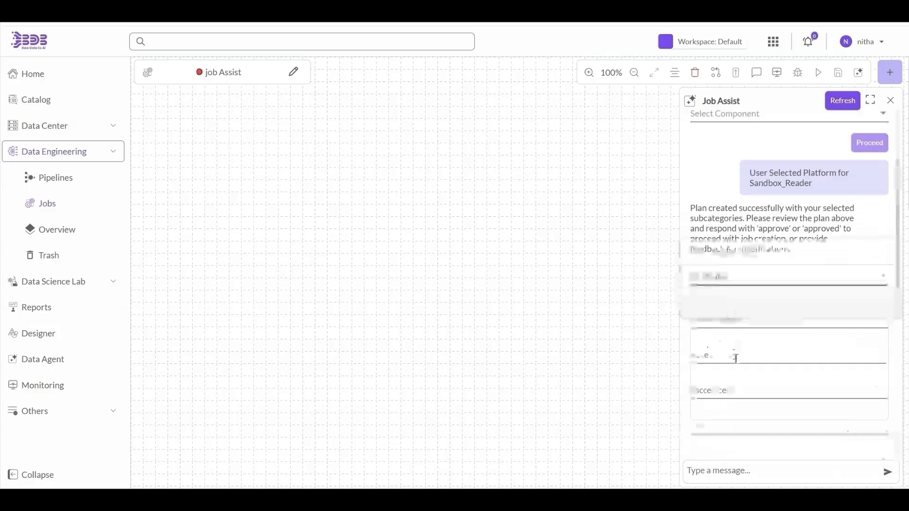
- Fill S3_Writer with bucket 'pipeline', the access and secret keys, and path 'pipeline'
left_click(734, 318)
key("Tab")
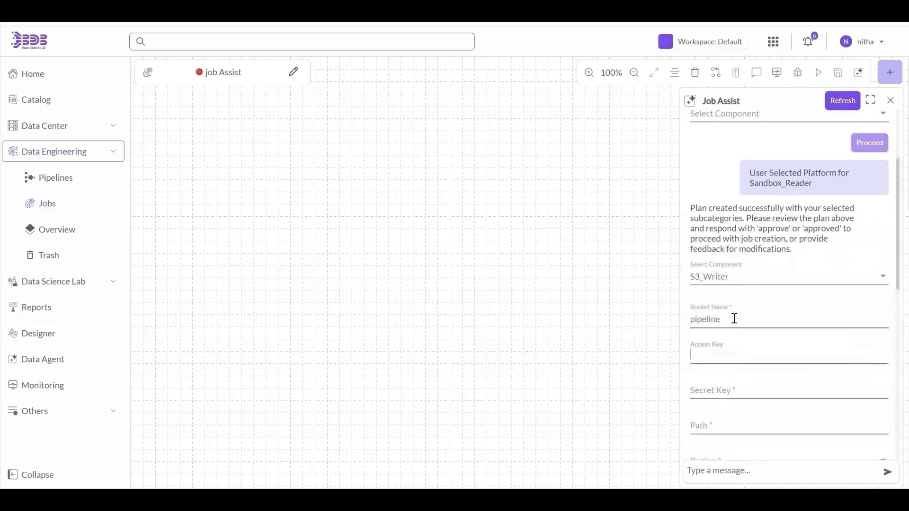
key("Tab")
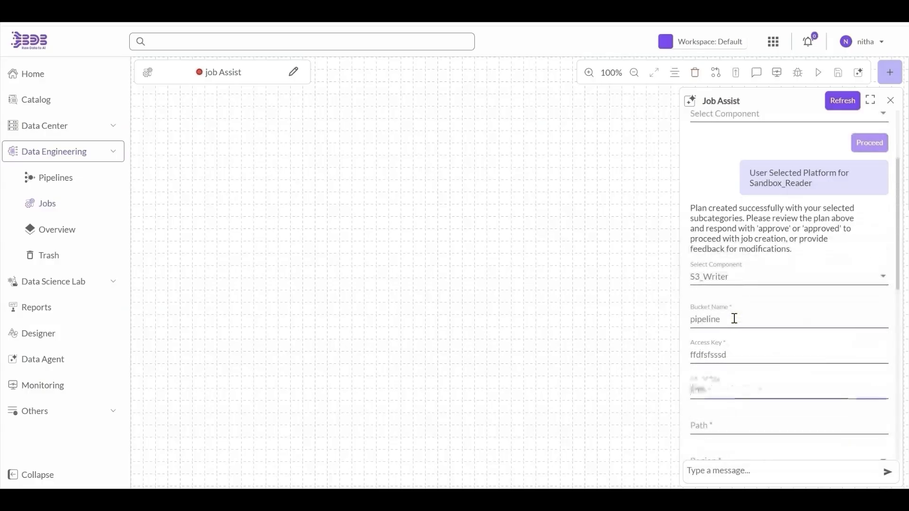
key("Tab")
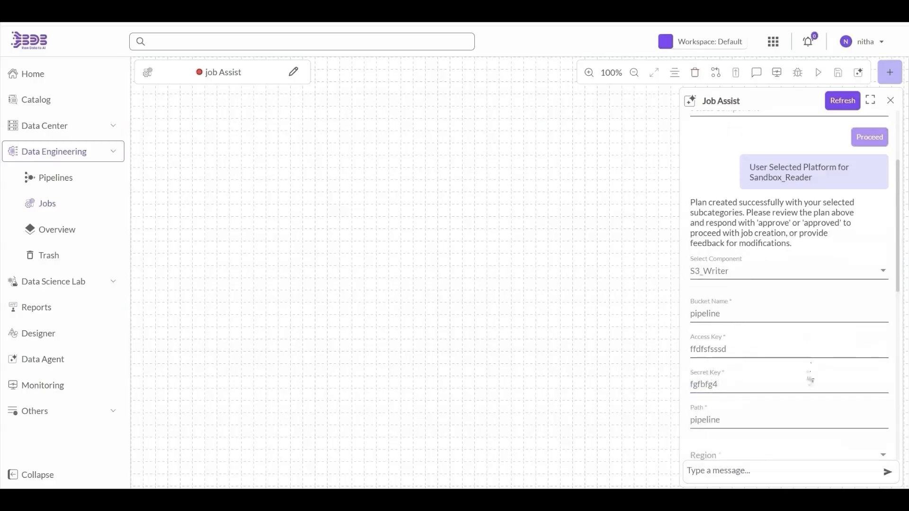
scroll(811, 378, "down", 3)
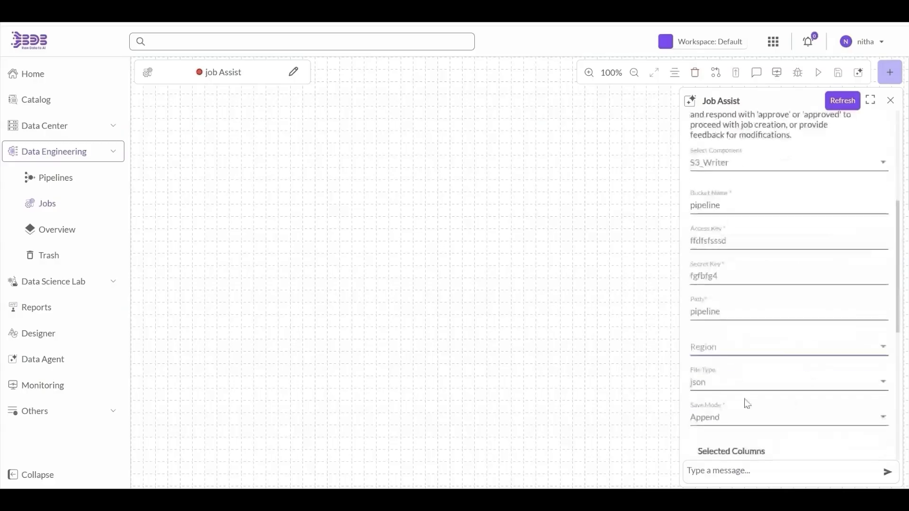
- Set the S3_Writer region to US West (Oregon) and change the path to CanteenData
left_click(733, 349)
scroll(734, 450, "down", 5)
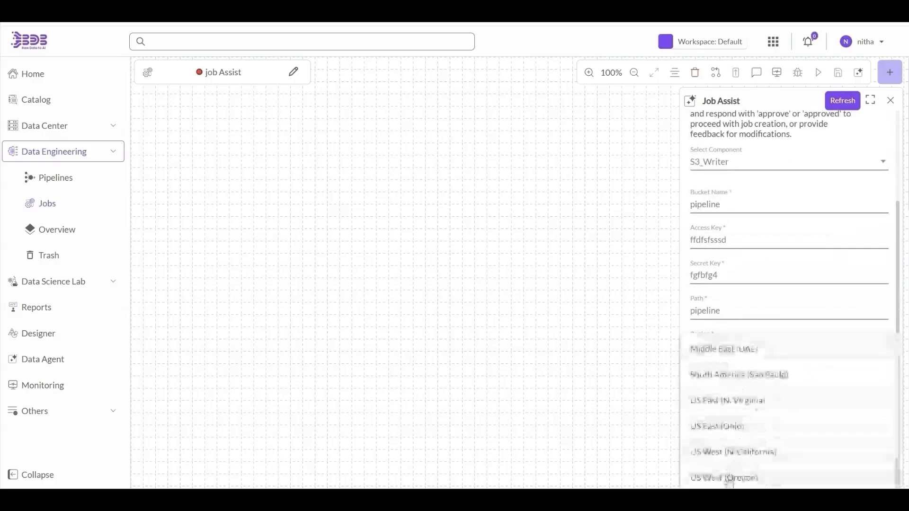
left_click(726, 477)
scroll(716, 419, "down", 6)
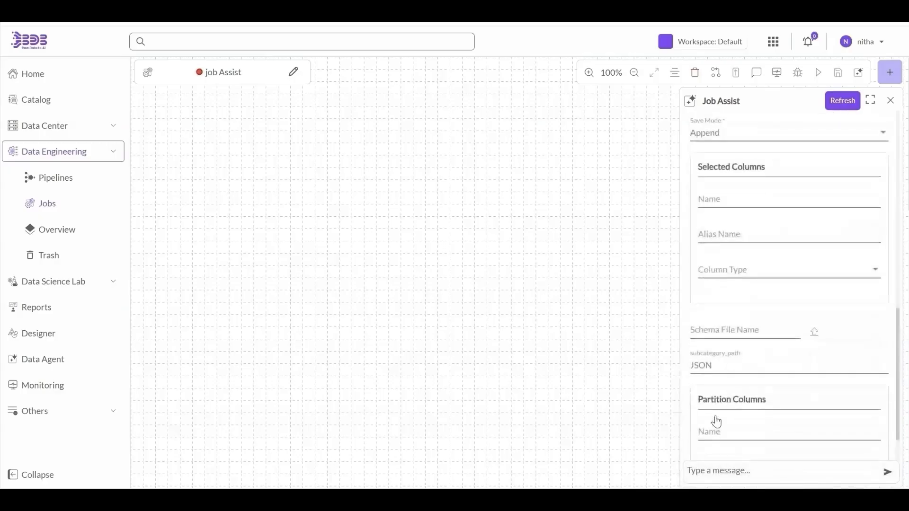
scroll(716, 416, "up", 6)
scroll(716, 415, "up", 1)
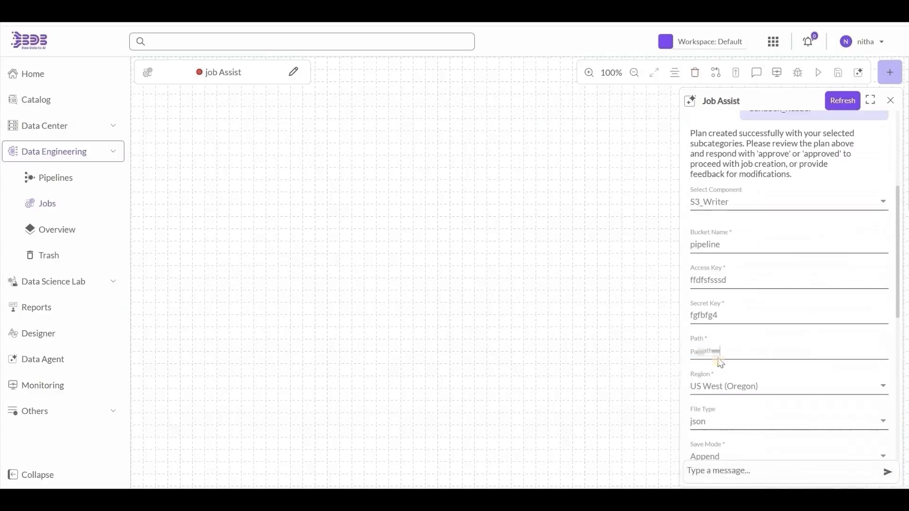
double_click(717, 353)
type("Cantentte")
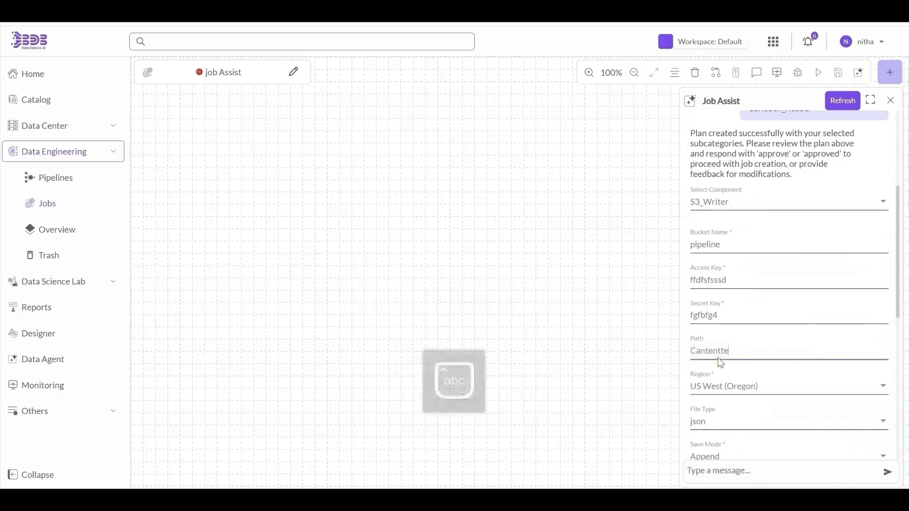
type("enData")
scroll(795, 432, "down", 7)
- Approve the Job Assist plan and inspect the Sandbox Reader and Sort Task nodes
left_click(866, 438)
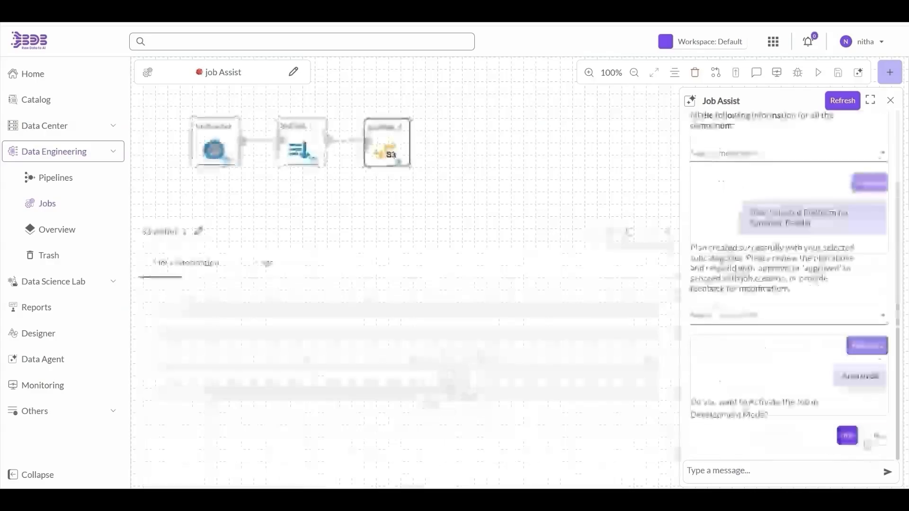
left_click(216, 144)
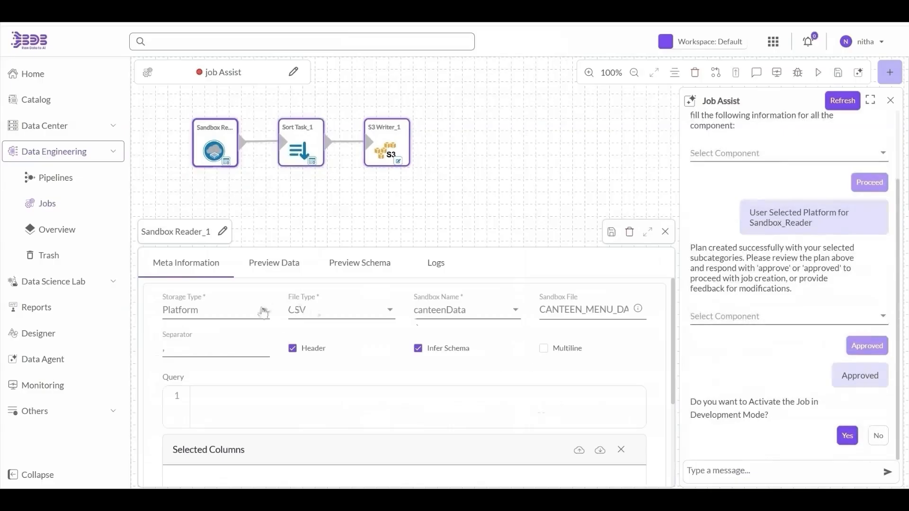
left_click(279, 156)
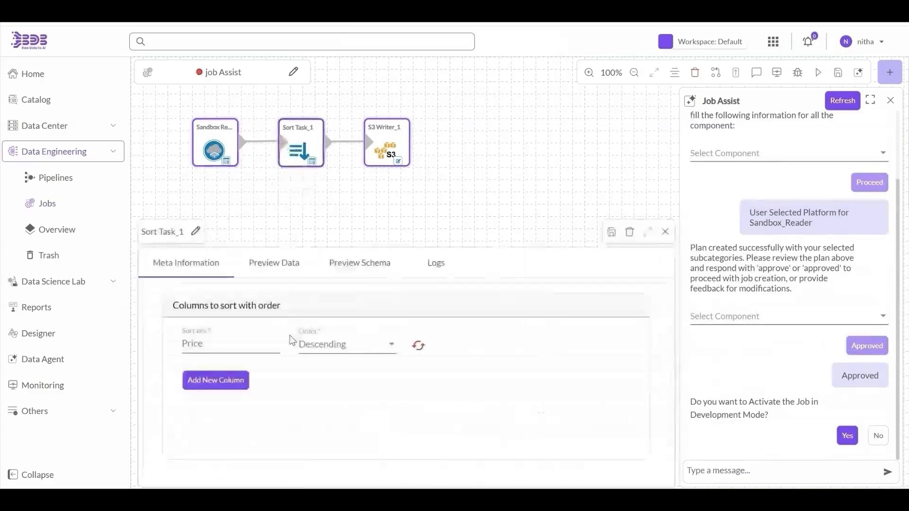
left_click(215, 144)
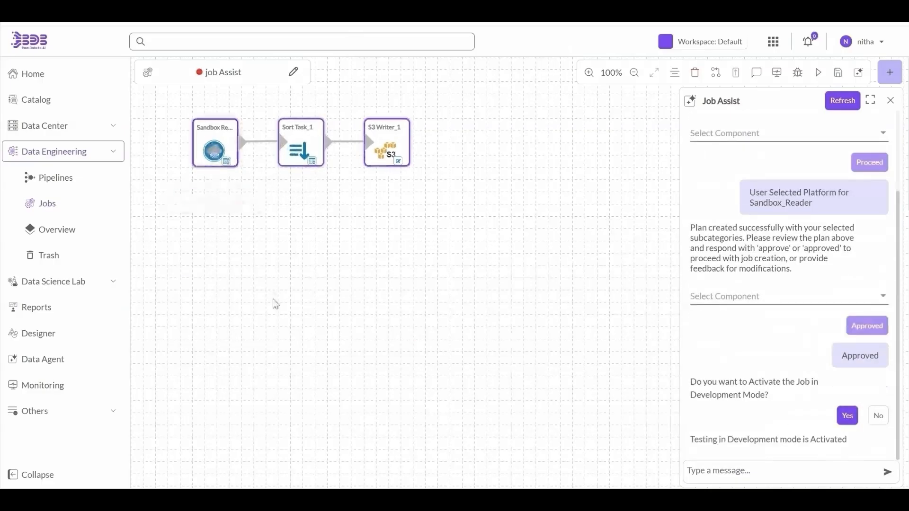
- Preview the data loaded by the Sandbox Reader and the sorted output of Sort Task
left_click(272, 264)
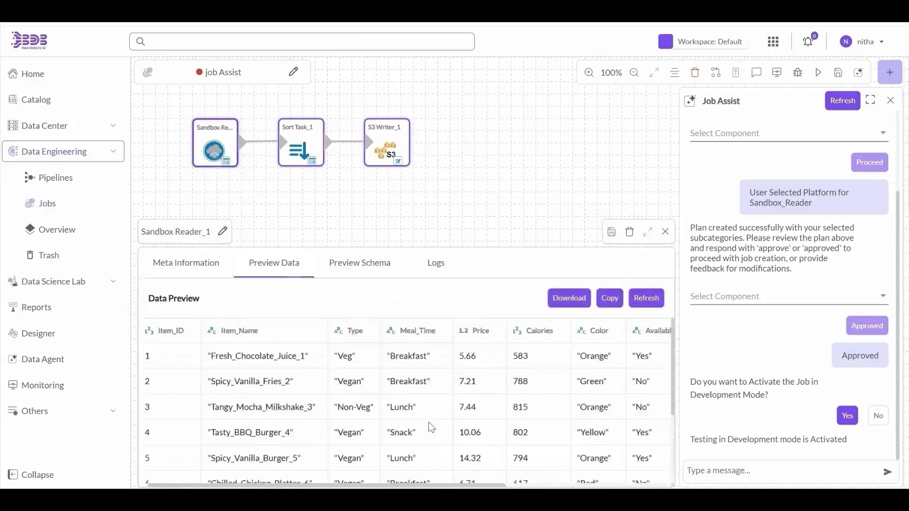
scroll(431, 427, "down", 5)
scroll(431, 427, "right", 5)
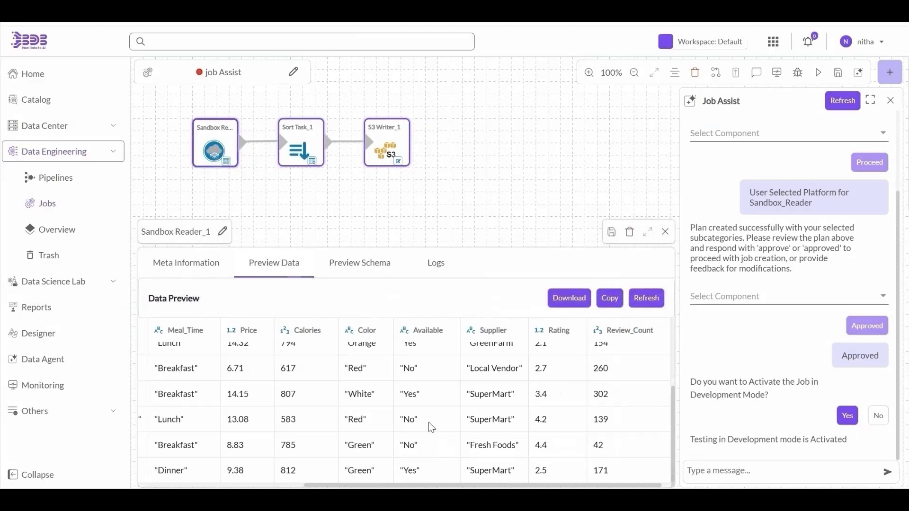
left_click(301, 145)
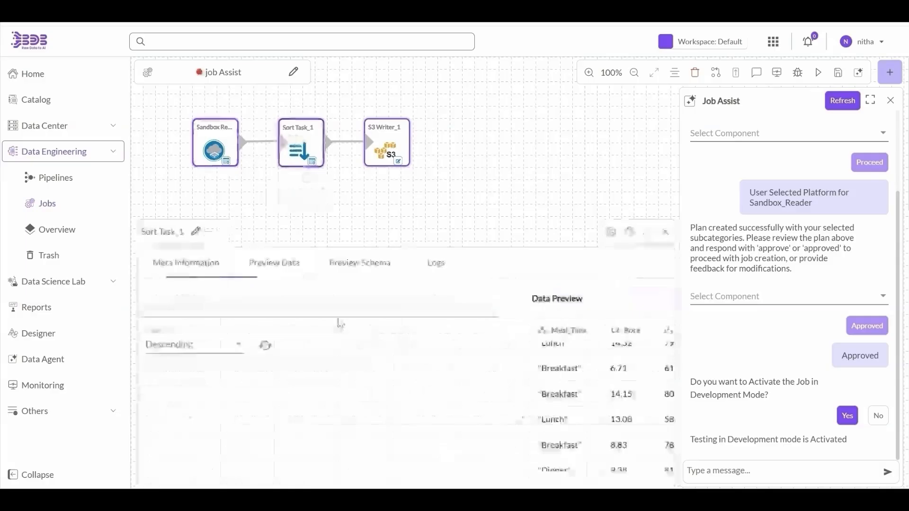
left_click(272, 263)
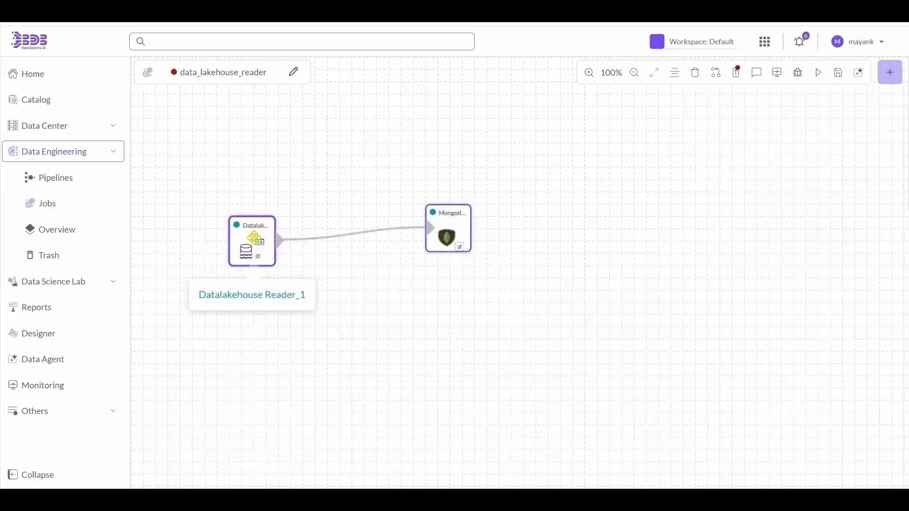
- Configure Datalakehouse Reader: Copy on Write, Snap Shot, pipeline schema, pipeline_pipelineDB database, products table
left_click(255, 238)
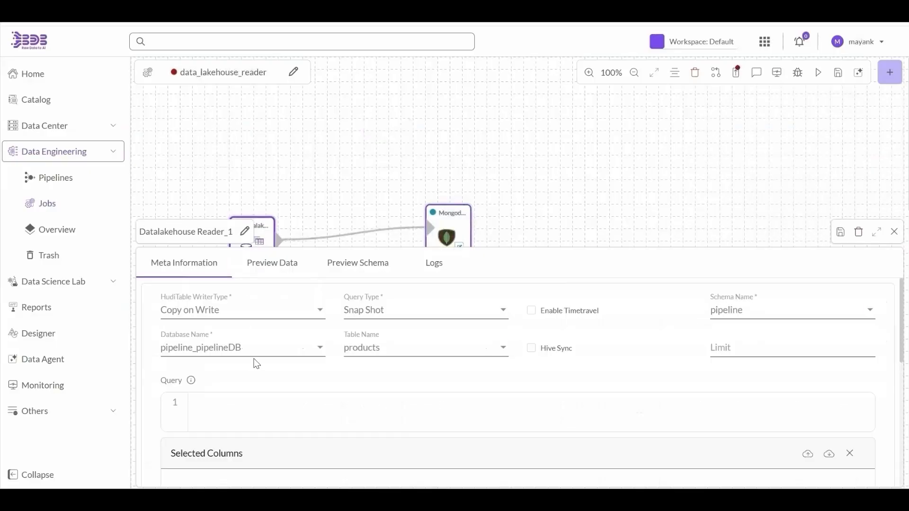
left_click(237, 310)
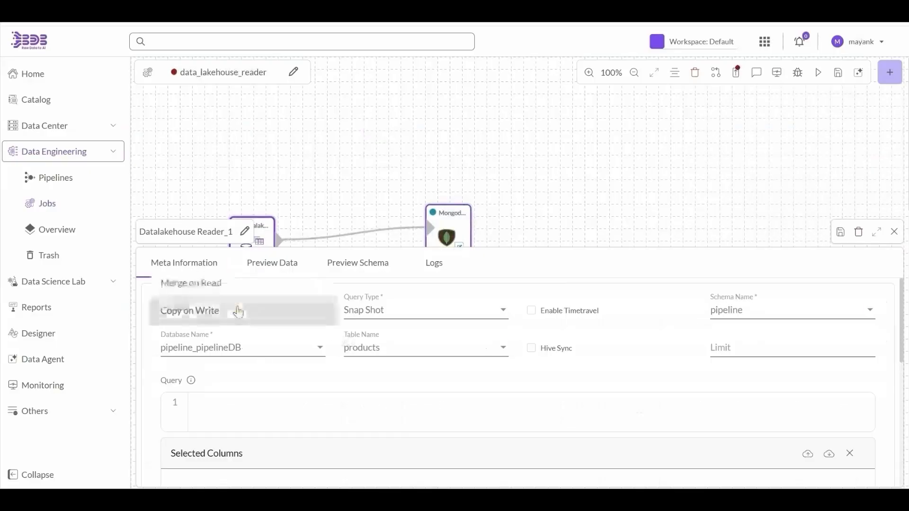
left_click(237, 311)
left_click(367, 317)
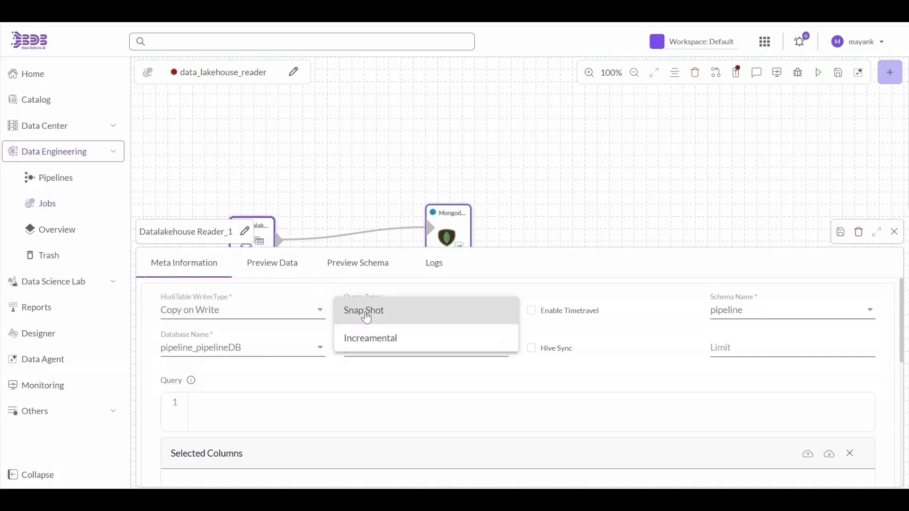
left_click(523, 314)
left_click(718, 315)
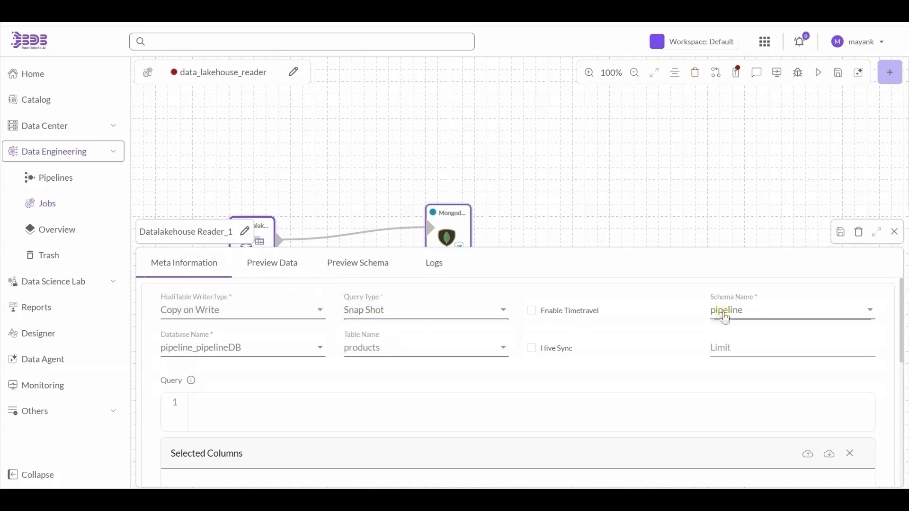
left_click(725, 362)
left_click(286, 349)
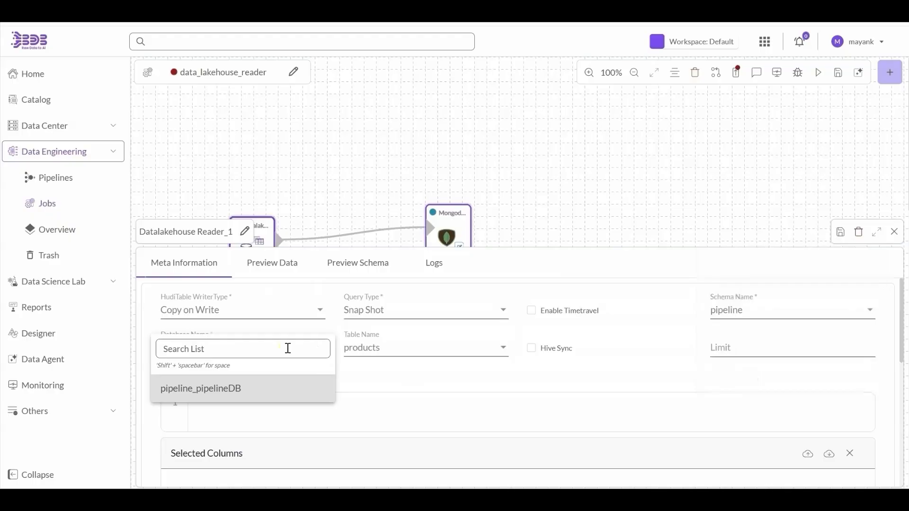
left_click(287, 393)
left_click(389, 356)
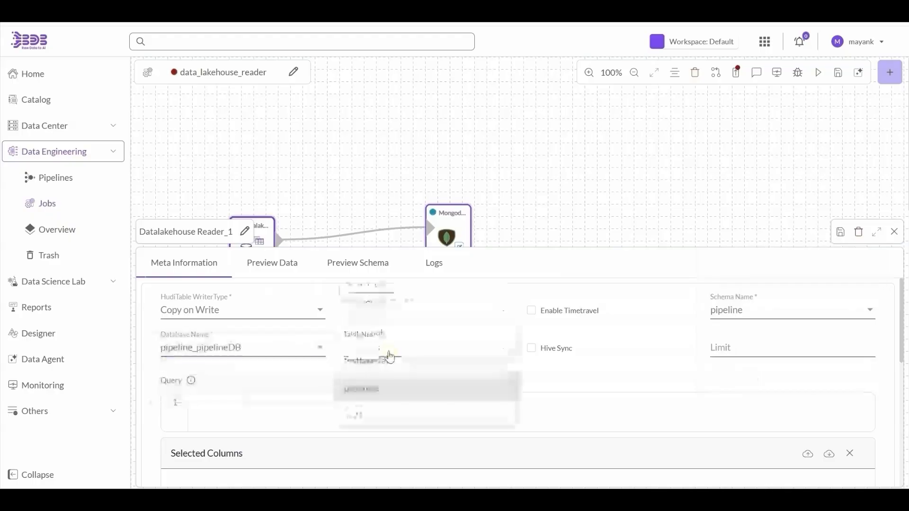
left_click(389, 390)
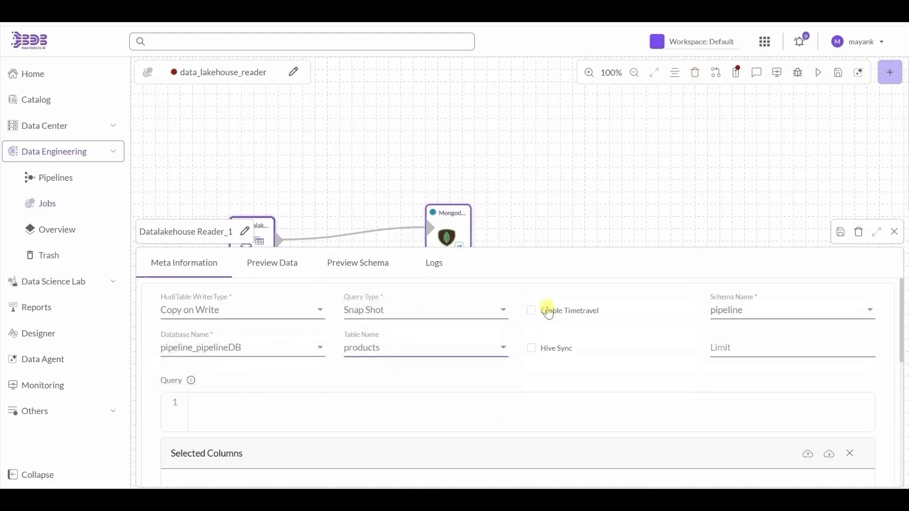
- Leave time travel off, save the reader properties, and inspect the Mongodb Writer task
left_click(548, 312)
left_click(548, 313)
left_click(841, 232)
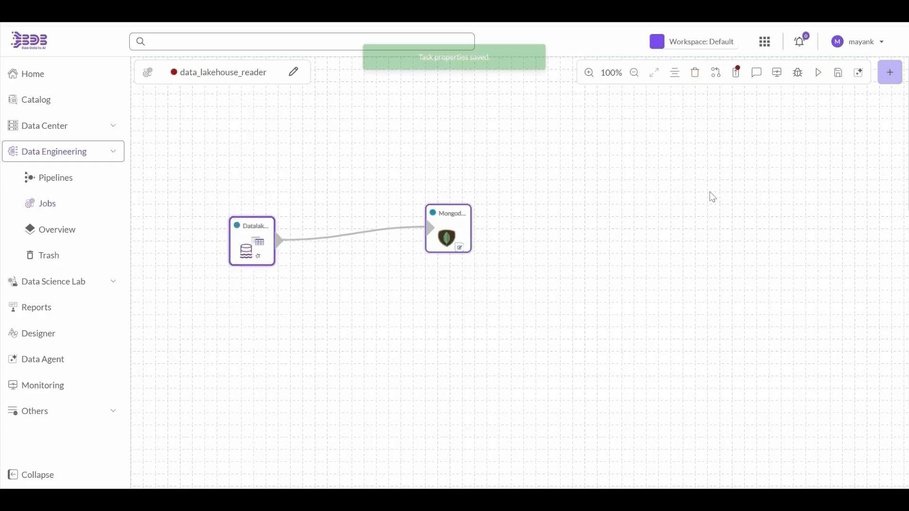
left_click(447, 228)
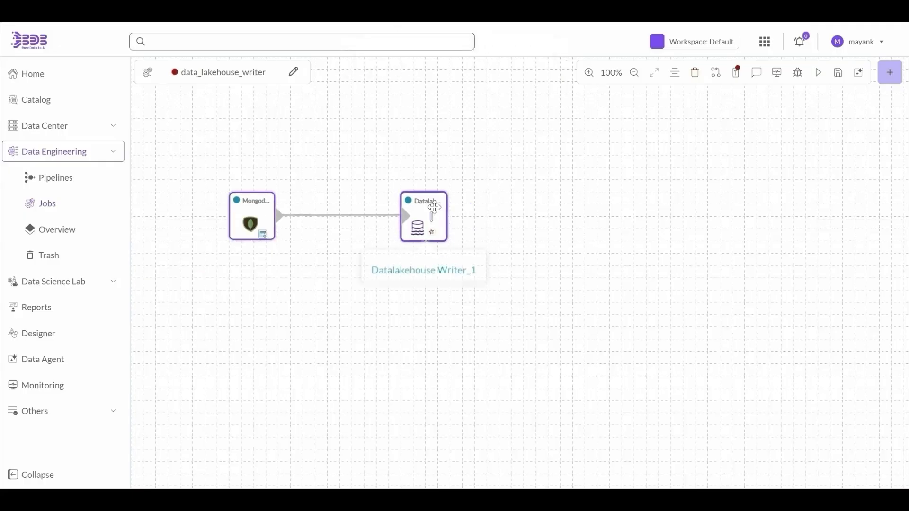
- Inspect the Datalakehouse Writer and Mongodb Reader tasks and browse the Writers and Readers task lists
left_click(434, 207)
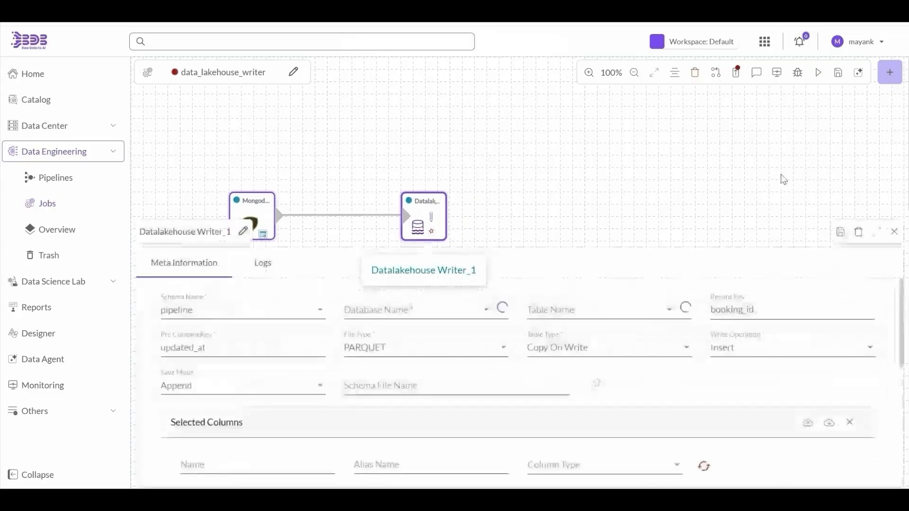
left_click(889, 76)
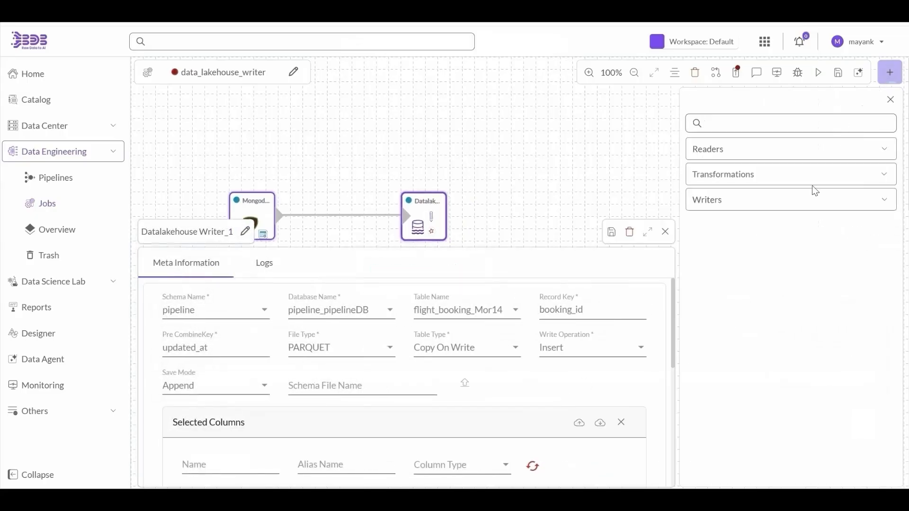
left_click(734, 199)
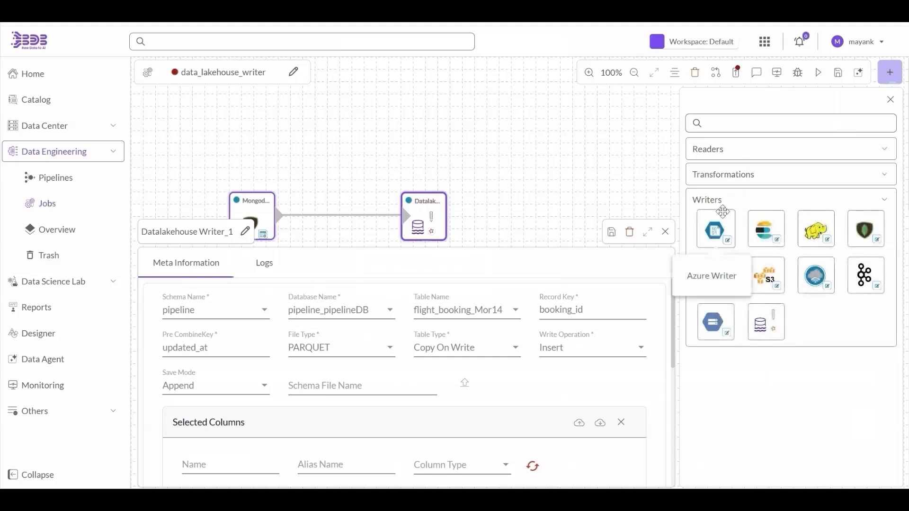
left_click(716, 148)
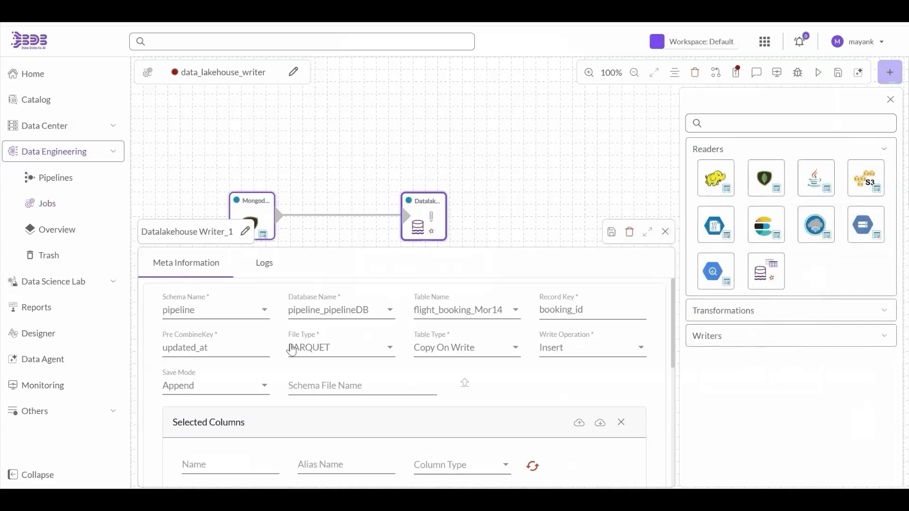
left_click(248, 203)
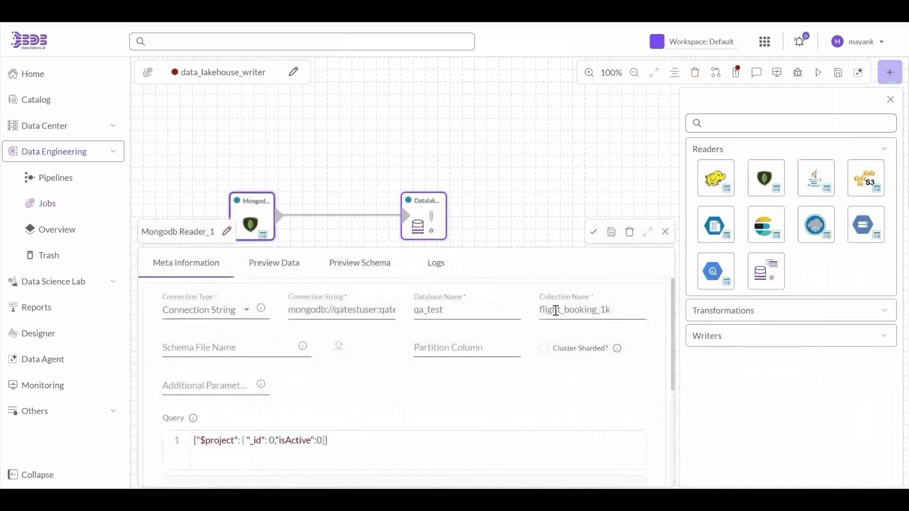
left_click(419, 220)
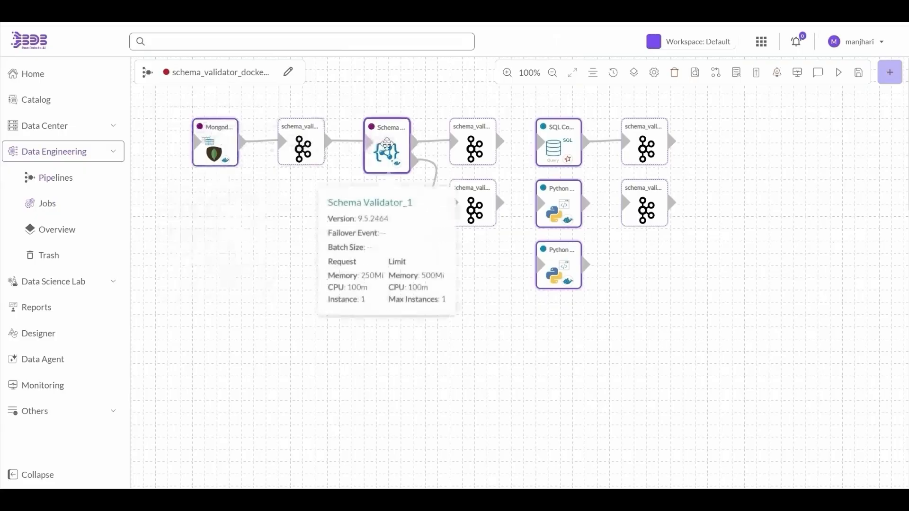
- Find the Schema Validator component by searching 'sch' and show its node's meta information
left_click(891, 74)
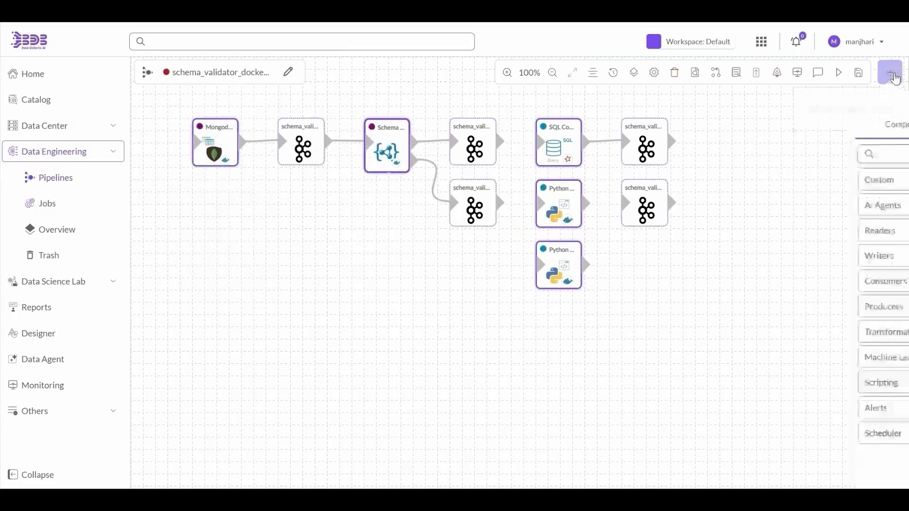
type("sch")
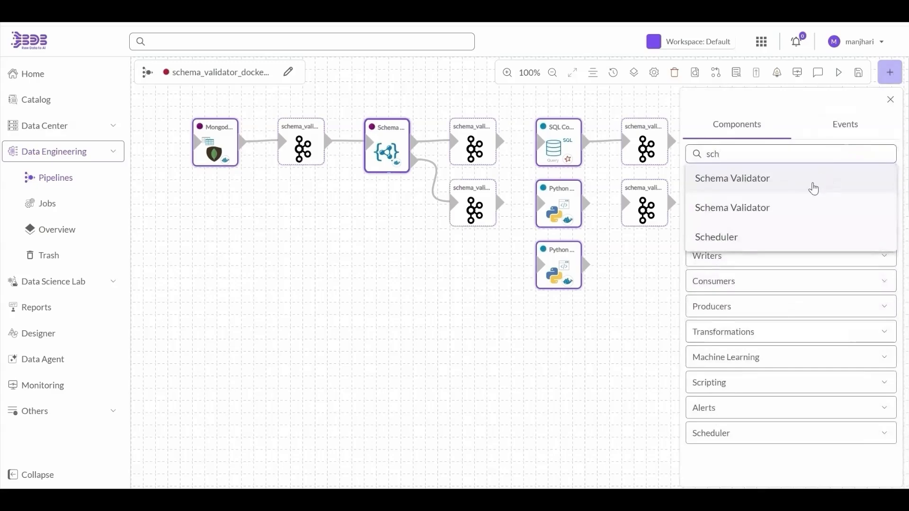
left_click(787, 212)
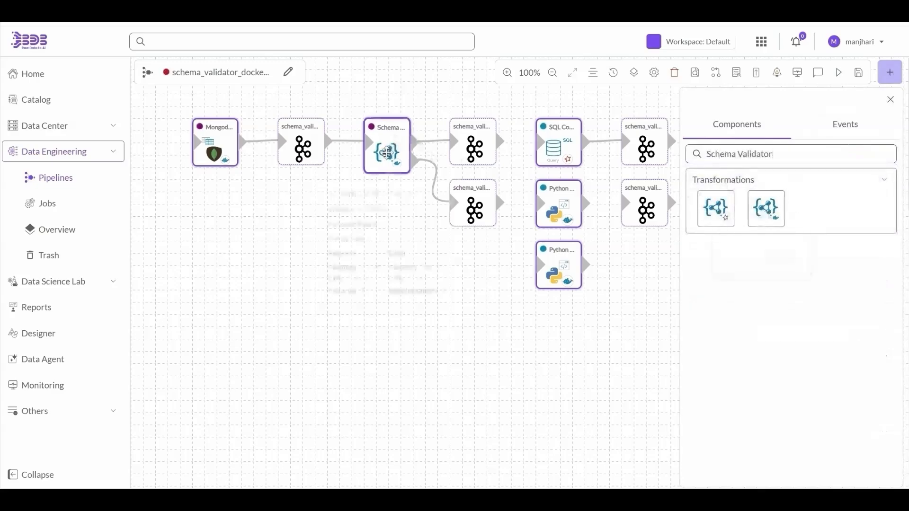
left_click(386, 153)
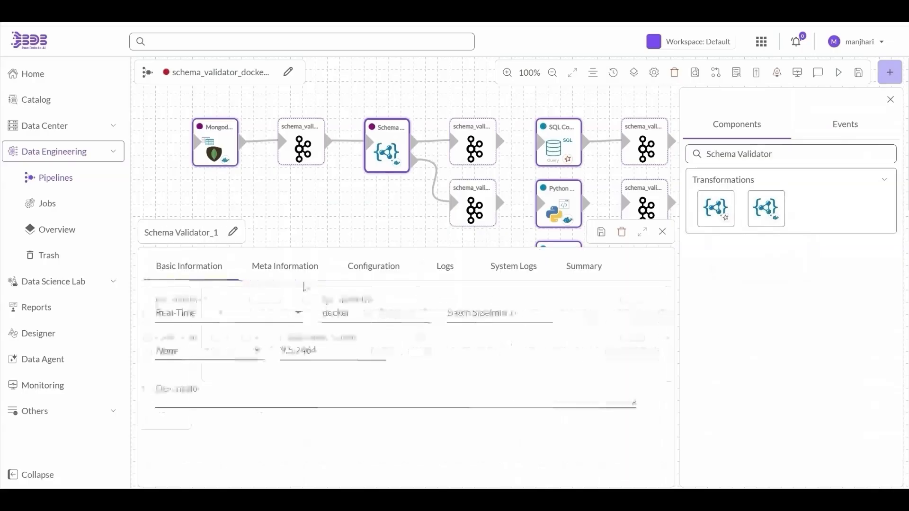
left_click(284, 273)
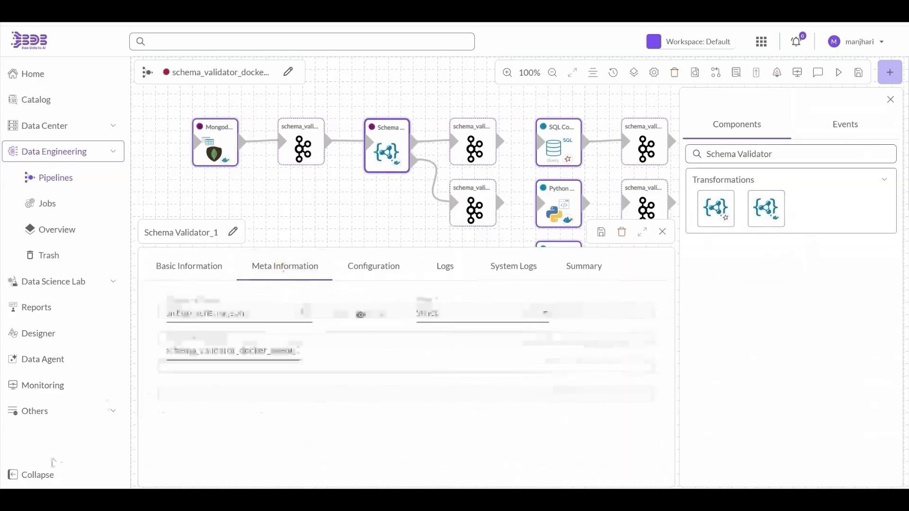
left_click(40, 475)
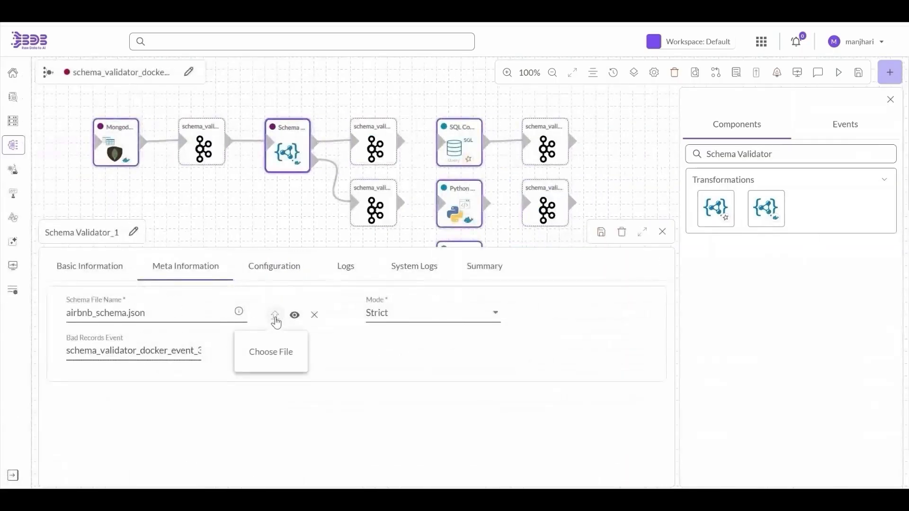
left_click(889, 100)
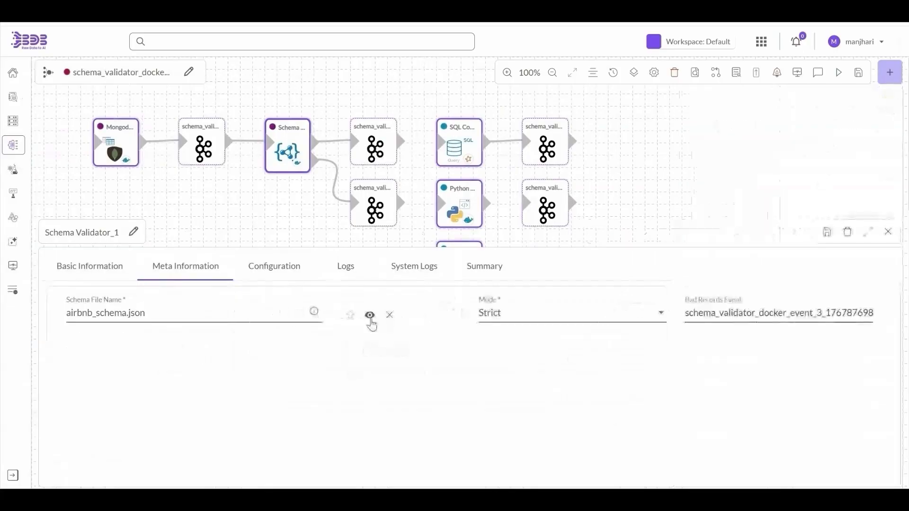
- Preview airbnb_schema.json down to field 29 end_datetime, keep Strict mode, and search jobs for 'ond'
left_click(371, 316)
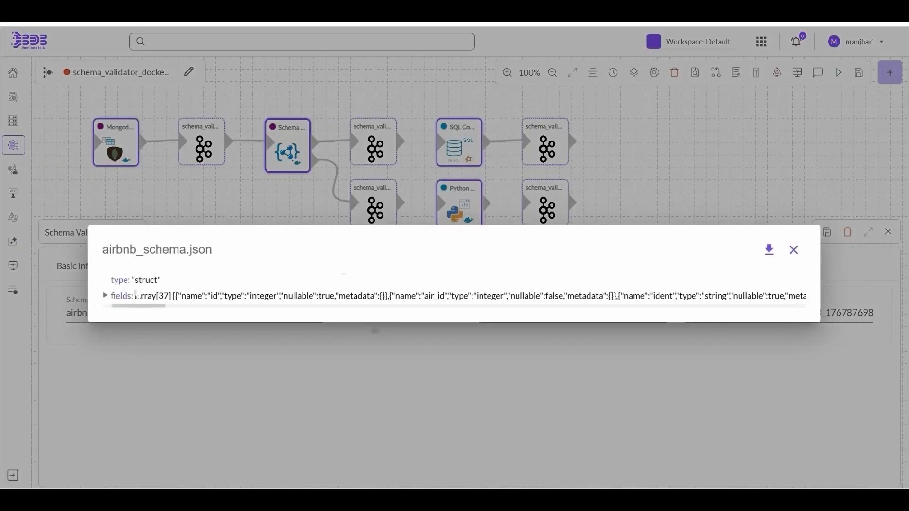
left_click(111, 298)
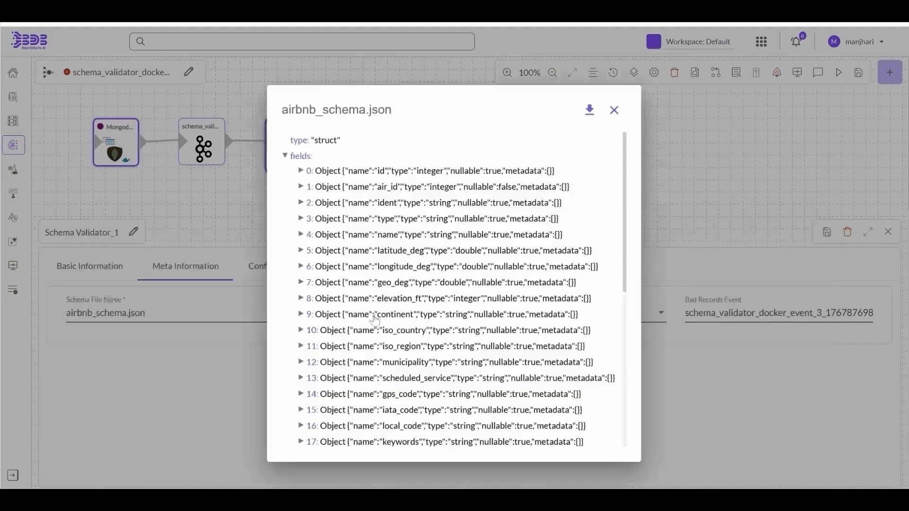
scroll(375, 321, "down", 6)
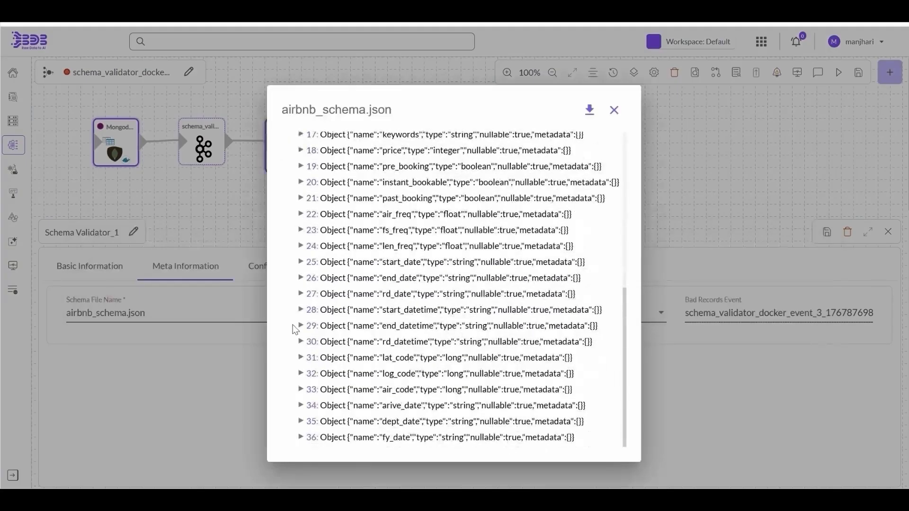
left_click(301, 327)
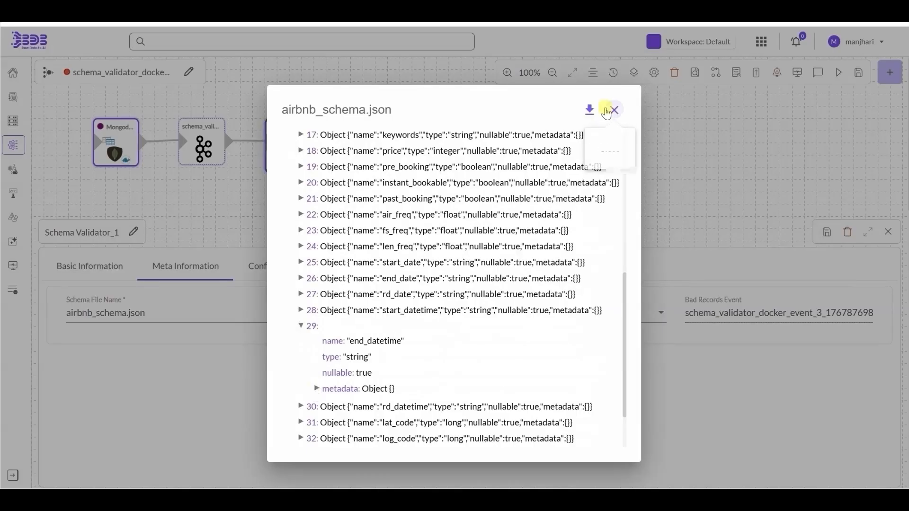
left_click(611, 110)
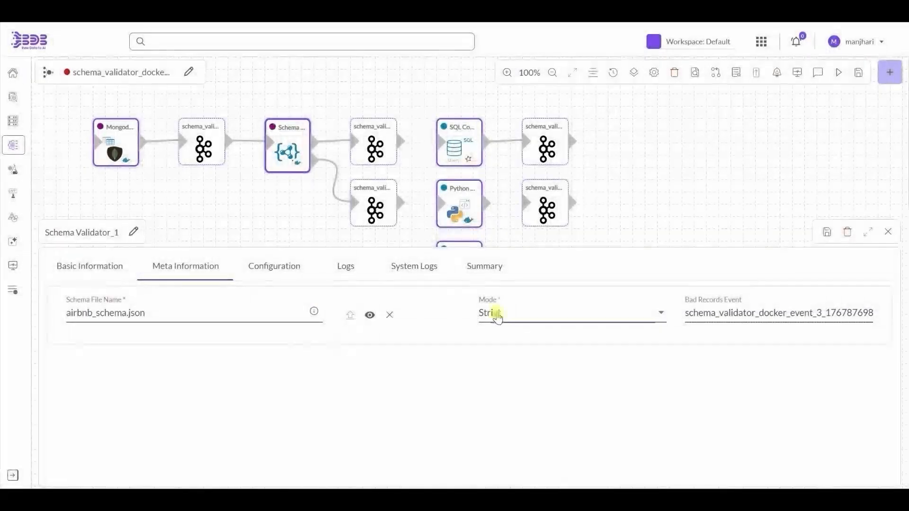
left_click(497, 316)
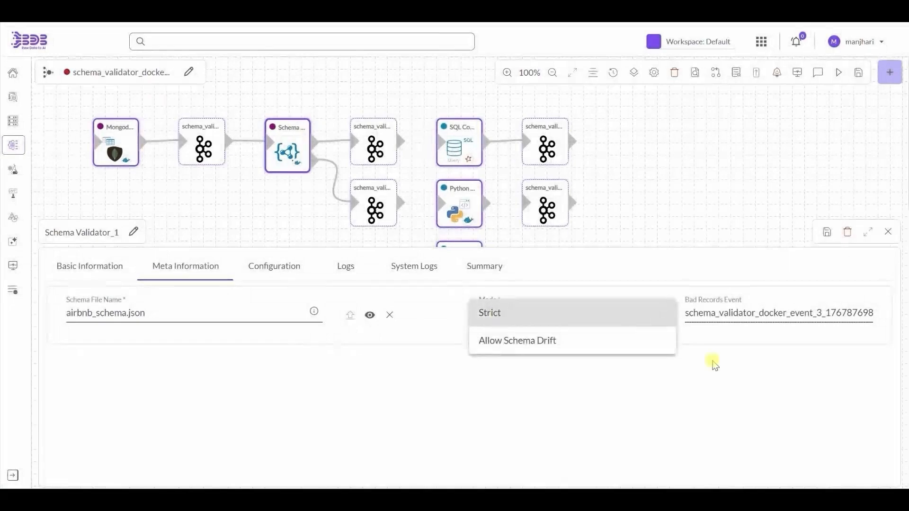
left_click(713, 362)
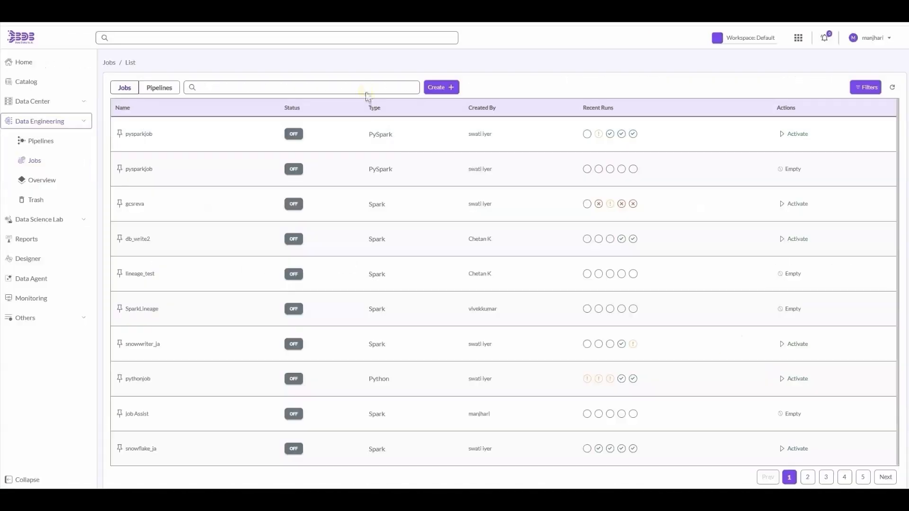
left_click(367, 86)
type("ondem")
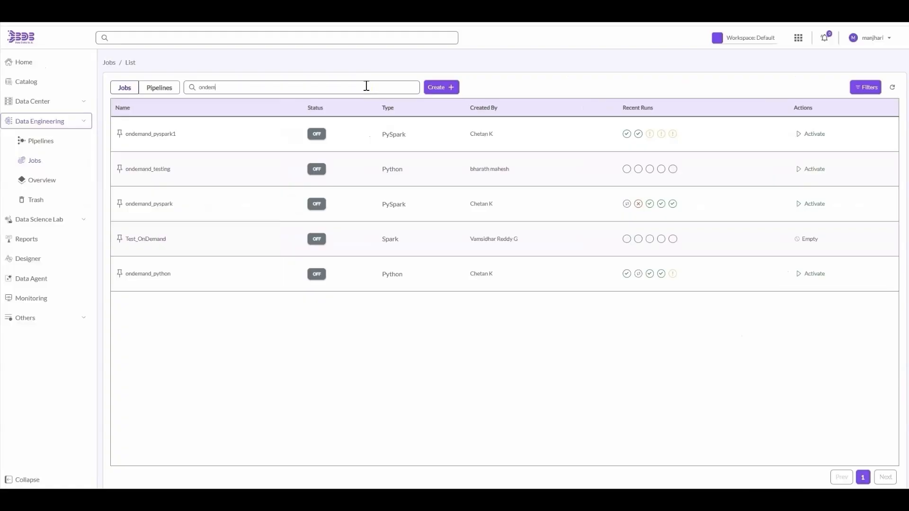
- Publish the ondemand_python job as an API and confirm the registration
left_click(507, 277)
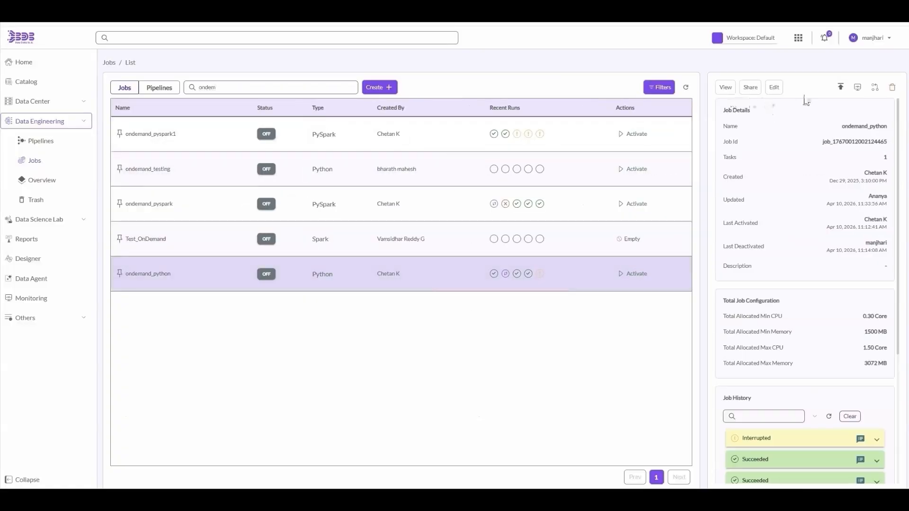
left_click(839, 90)
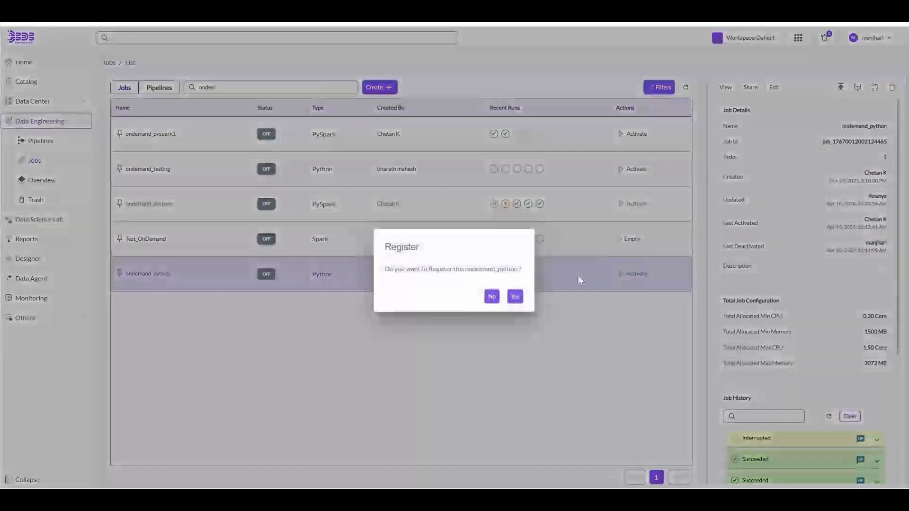
left_click(515, 296)
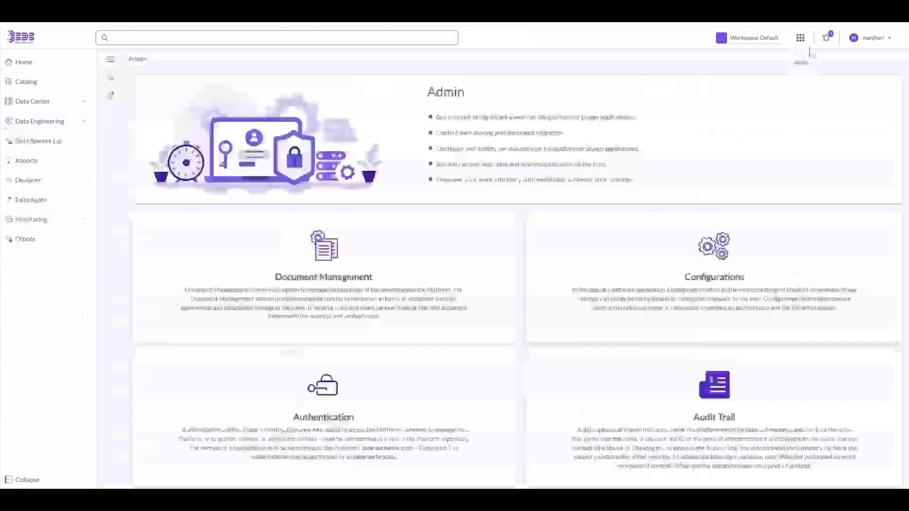
- Open the python_ondemand_api client under Admin > API Client Registration and read its API documentation
left_click(799, 38)
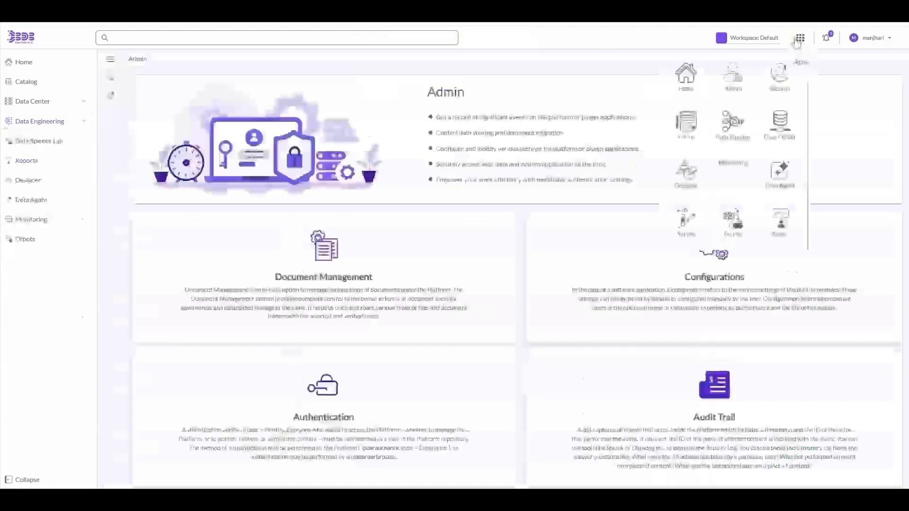
left_click(733, 81)
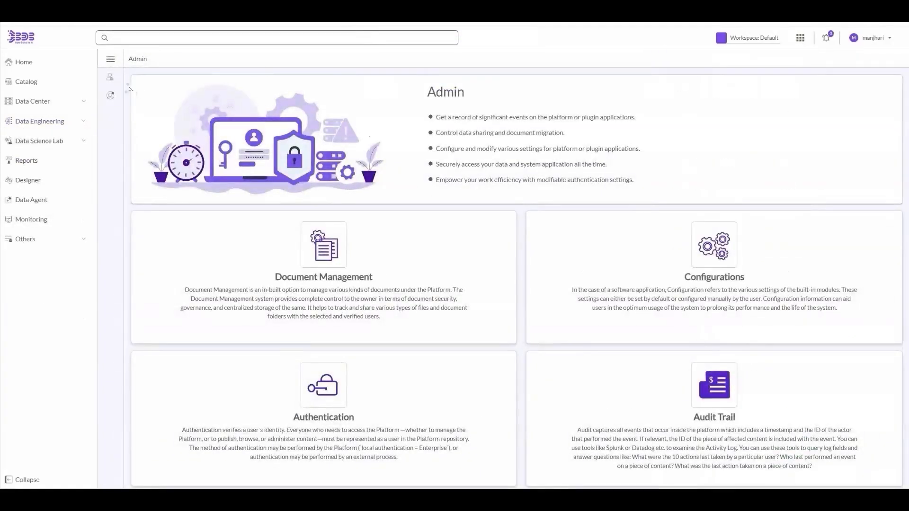
left_click(112, 79)
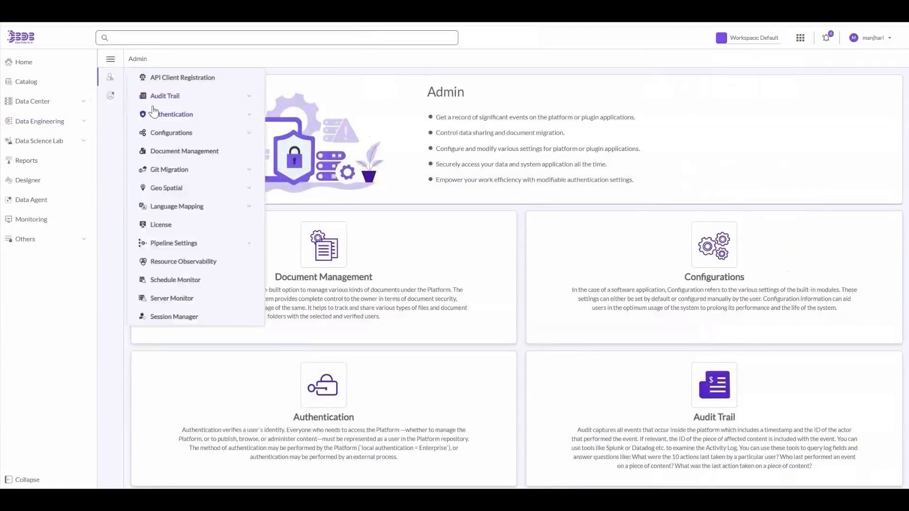
left_click(174, 79)
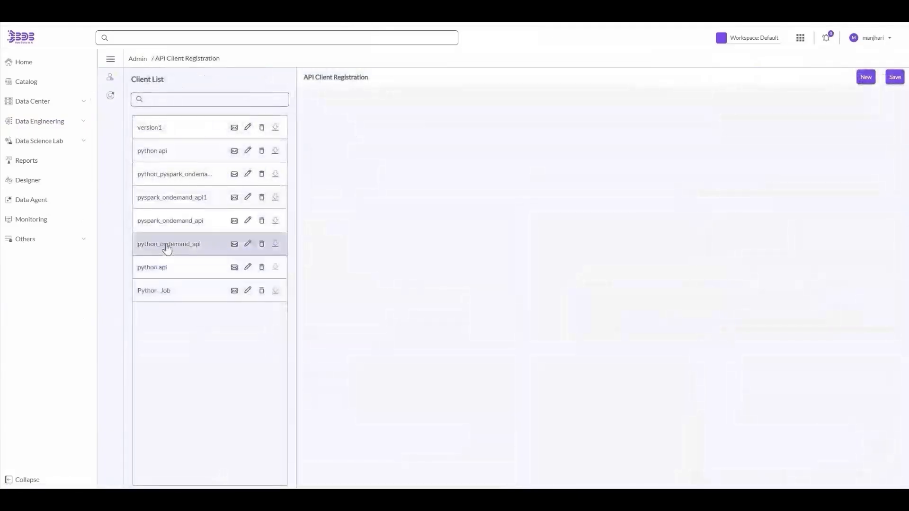
left_click(247, 243)
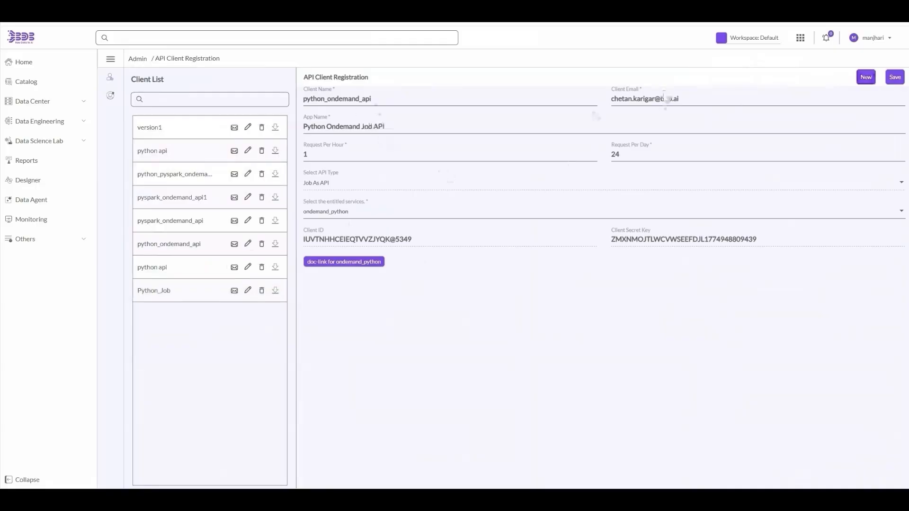
left_click(358, 263)
scroll(473, 295, "down", 2)
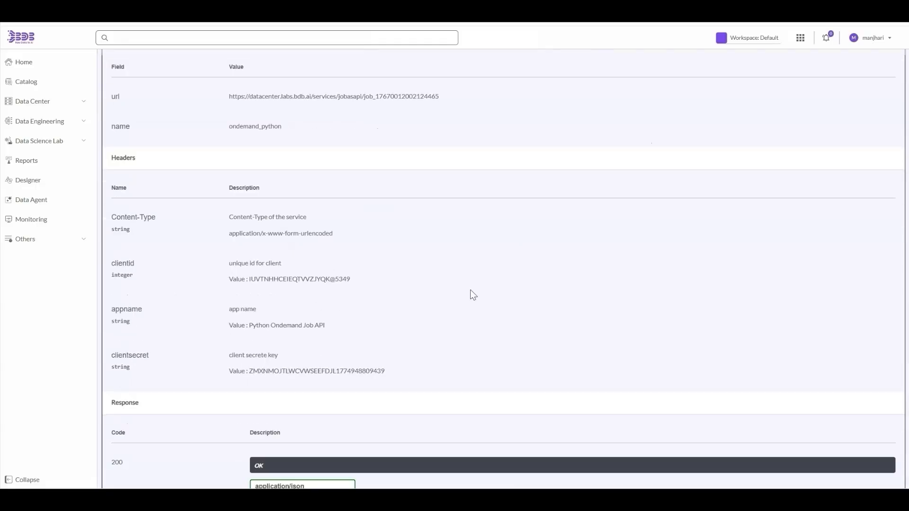
scroll(473, 295, "down", 6)
scroll(472, 295, "up", 8)
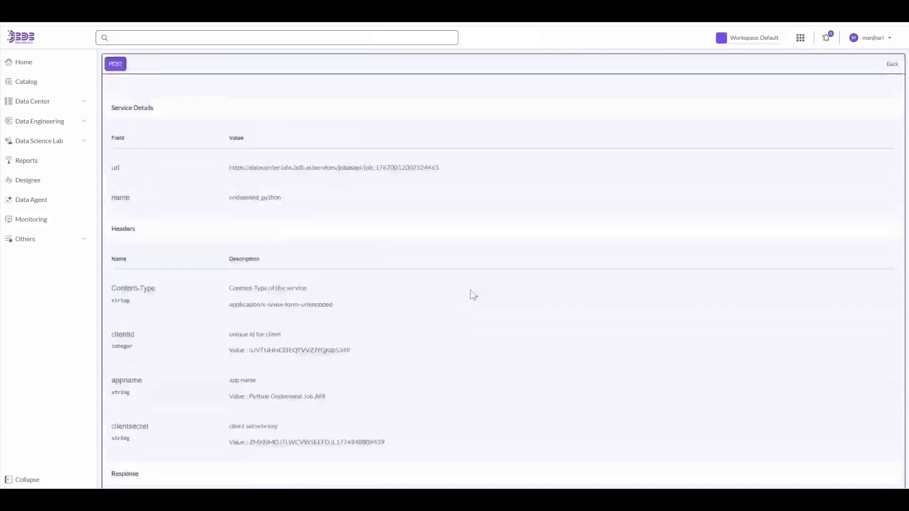
scroll(646, 363, "down", 8)
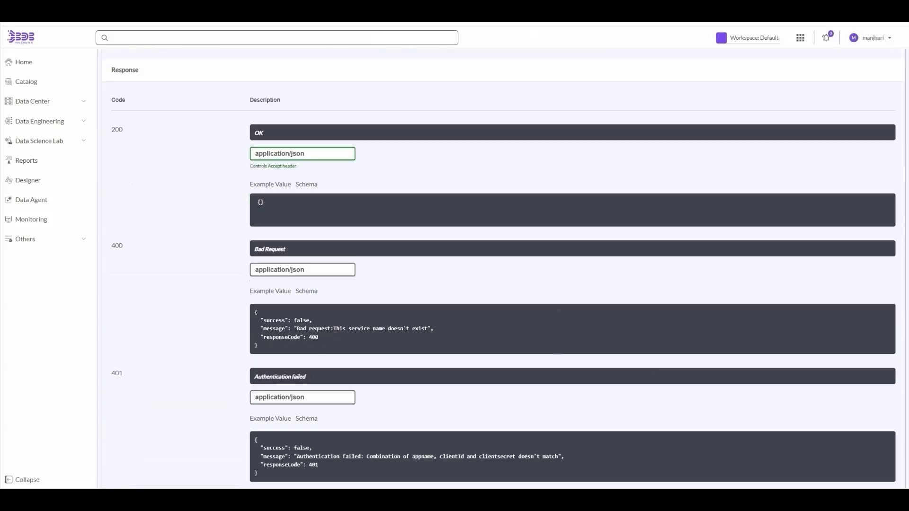
- In Postman, check the JSON body of the POST request to the job API
mouse_move(555, 498)
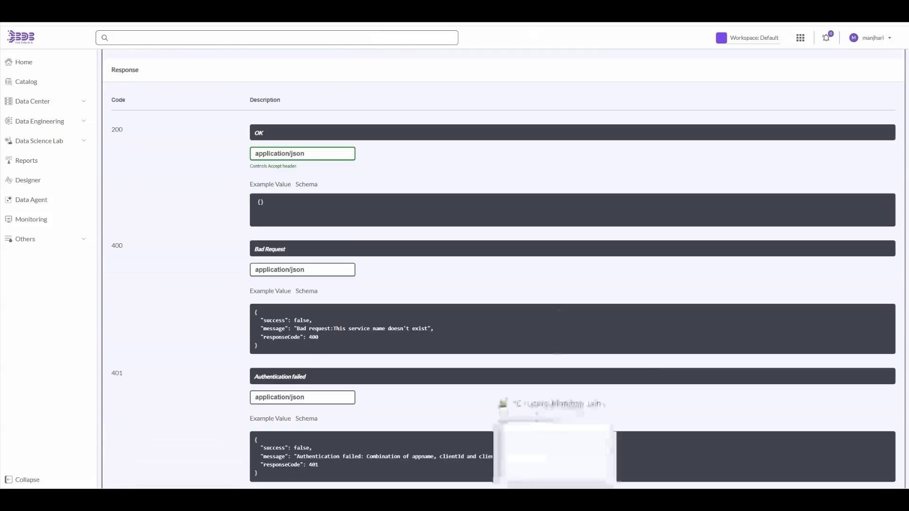
left_click(638, 498)
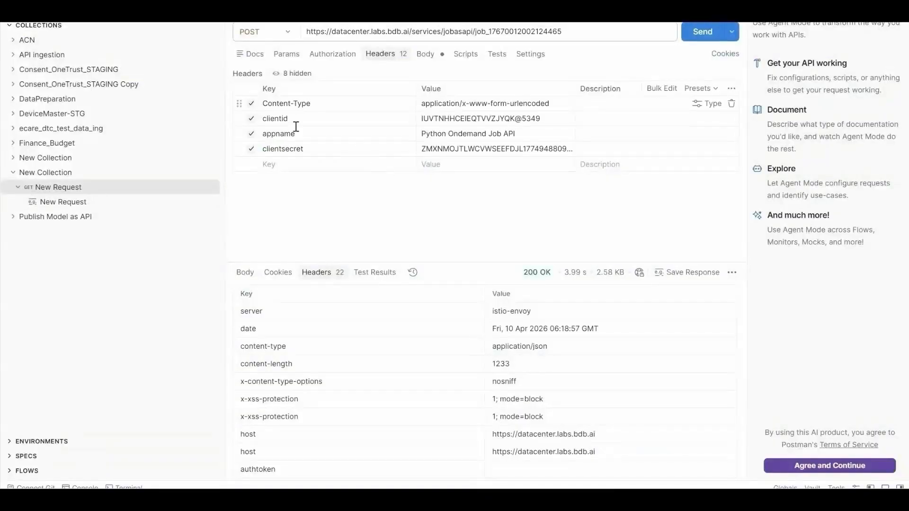
scroll(450, 324, "down", 5)
scroll(450, 324, "up", 6)
left_click(424, 54)
scroll(434, 190, "down", 10)
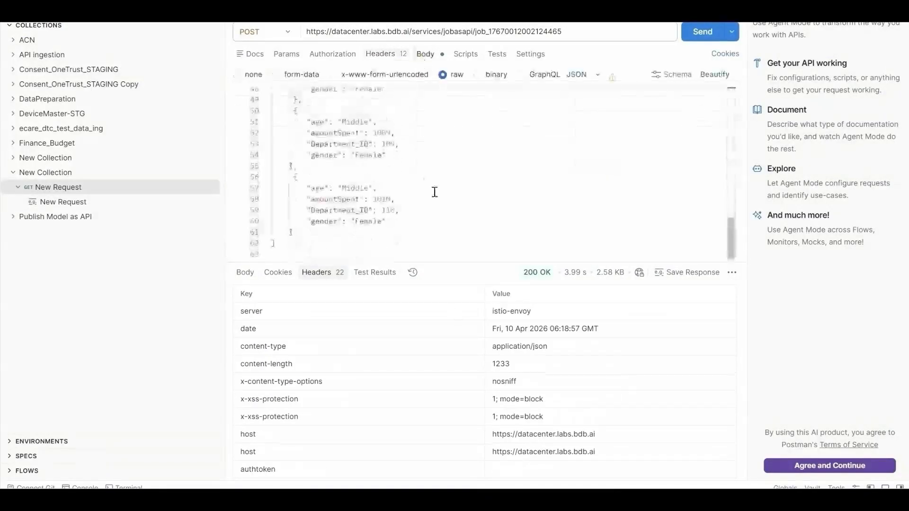
- Send the POST request and select its 200 OK response in raw JSON view
left_click(703, 31)
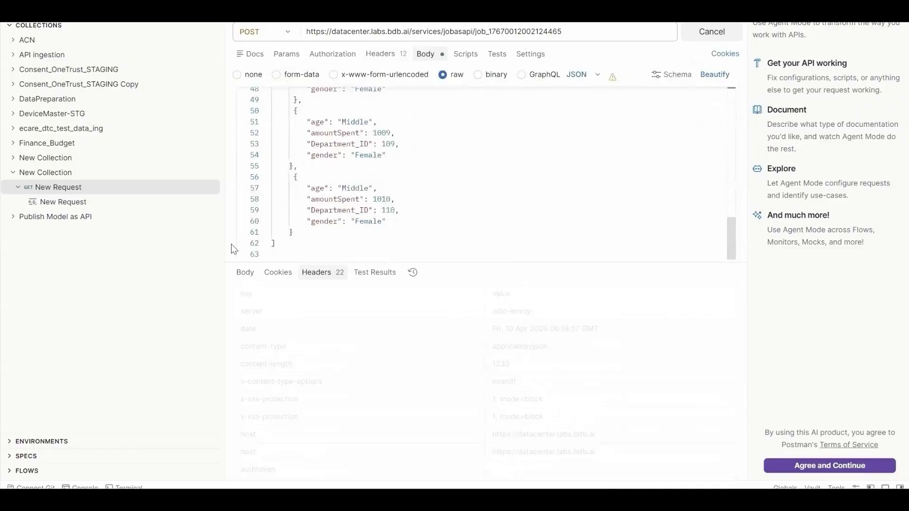
left_click(249, 278)
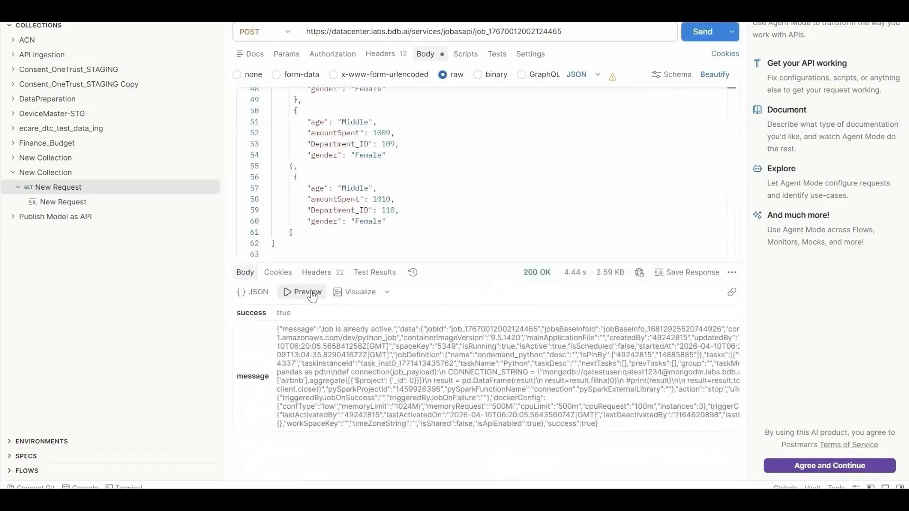
left_click(255, 292)
key("ctrl+a")
scroll(494, 400, "down", 5)
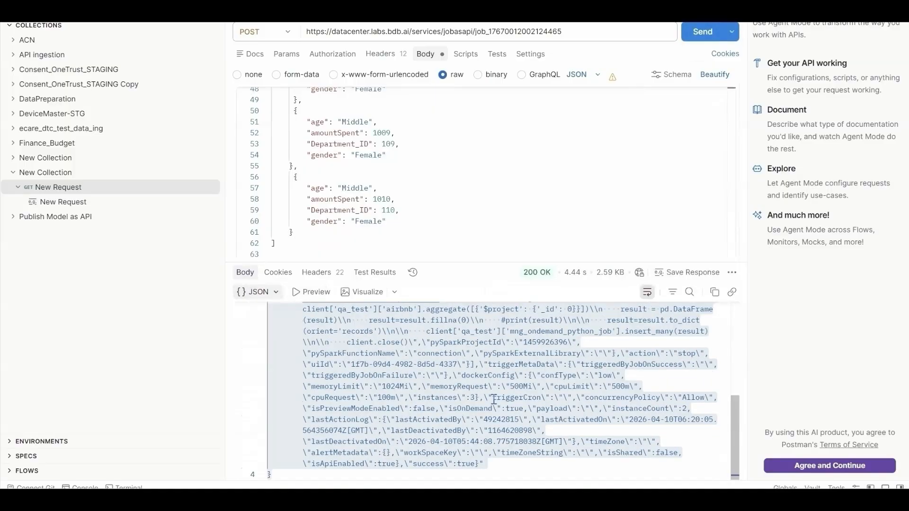
key("alt+Tab")
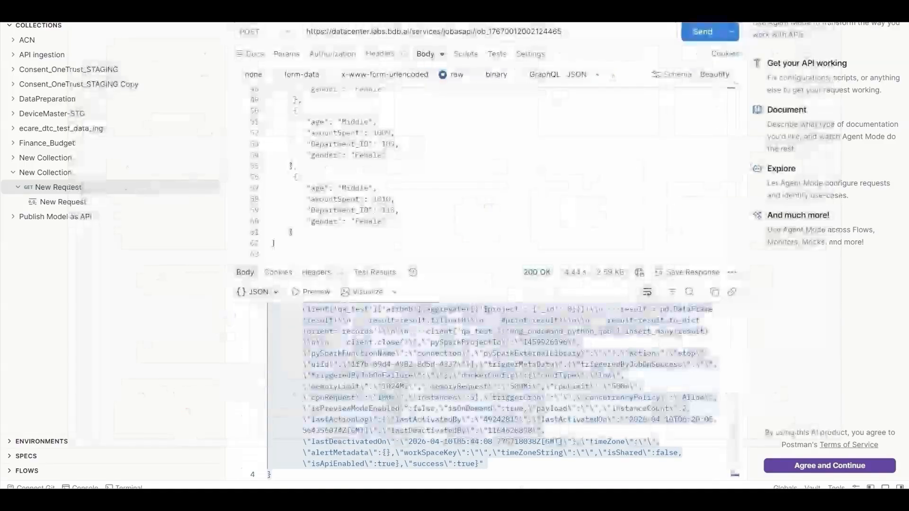
- Find ondemand_python by searching 'onde', review its run logs, then show SQL Component_1's meta information
mouse_move(446, 500)
left_click(165, 457)
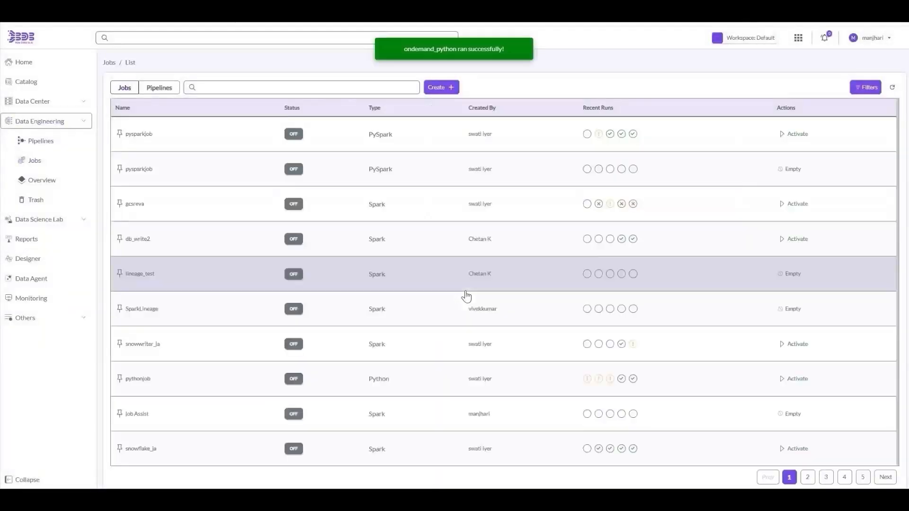
left_click(353, 91)
type("ondem")
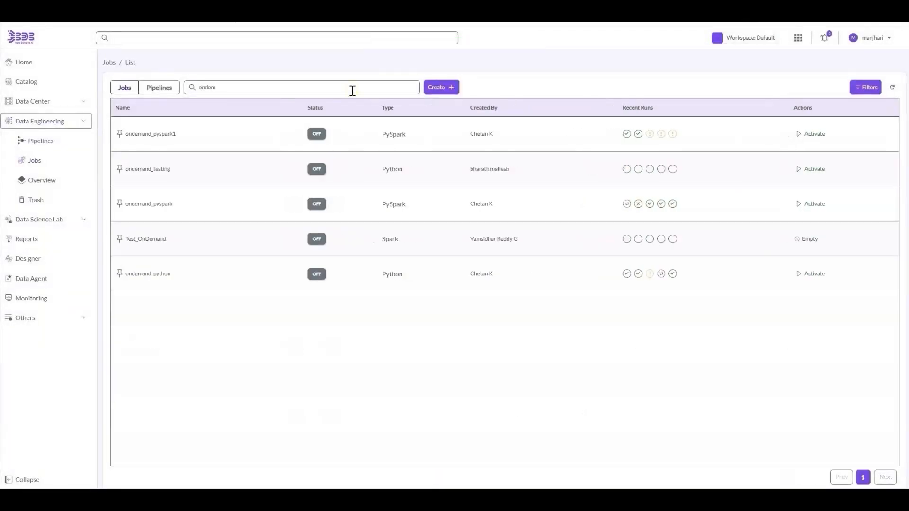
left_click(519, 276)
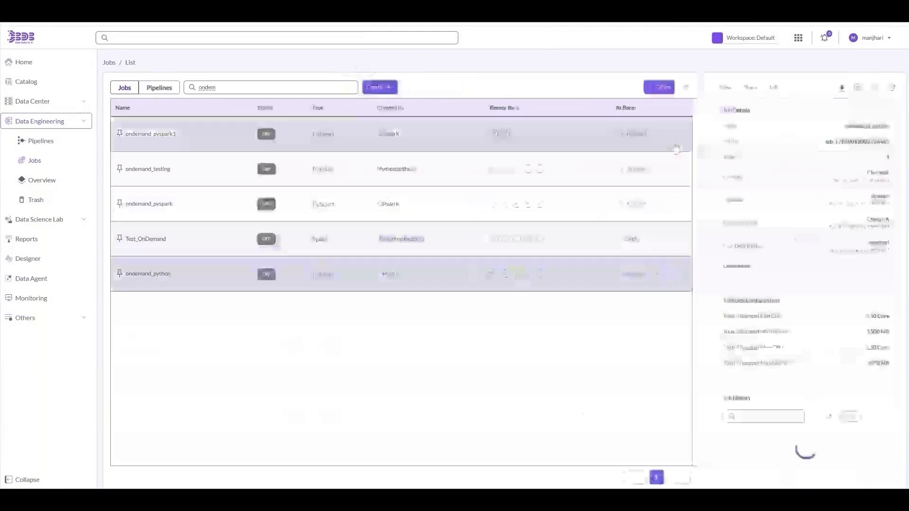
left_click(725, 90)
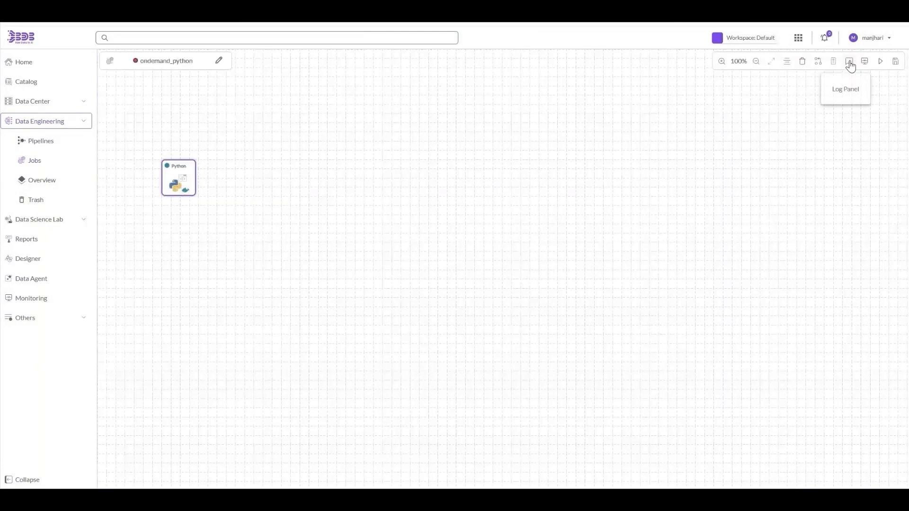
left_click(850, 62)
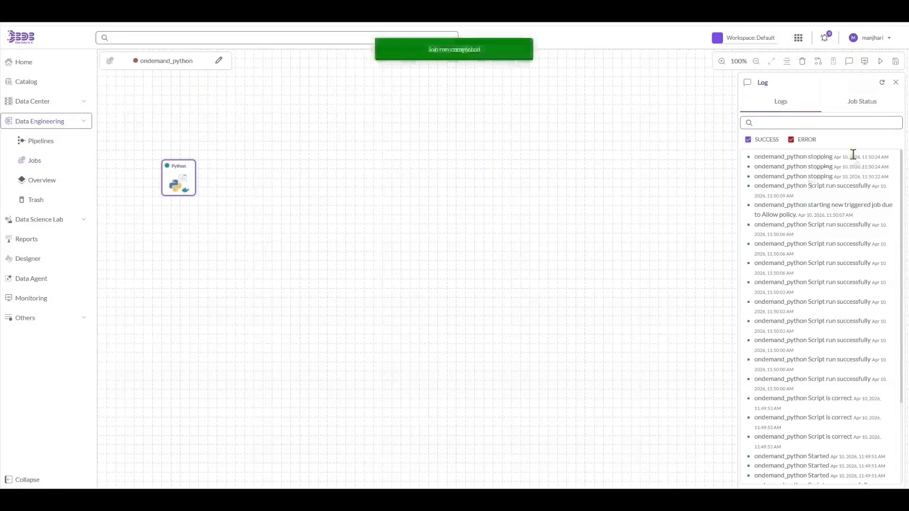
triple_click(853, 154)
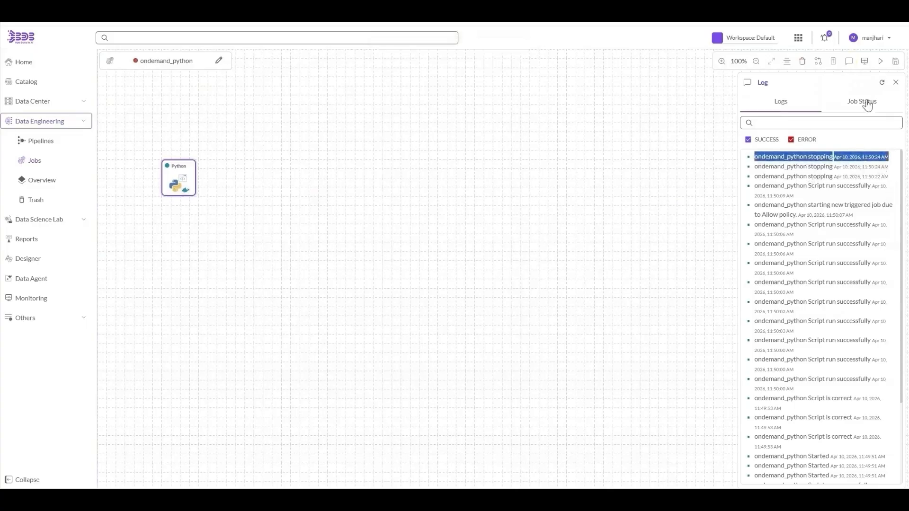
left_click(464, 169)
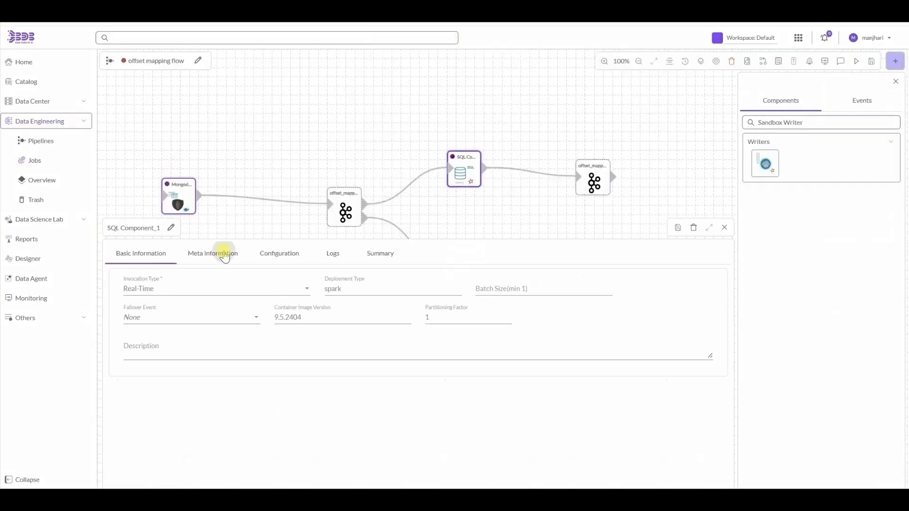
left_click(213, 253)
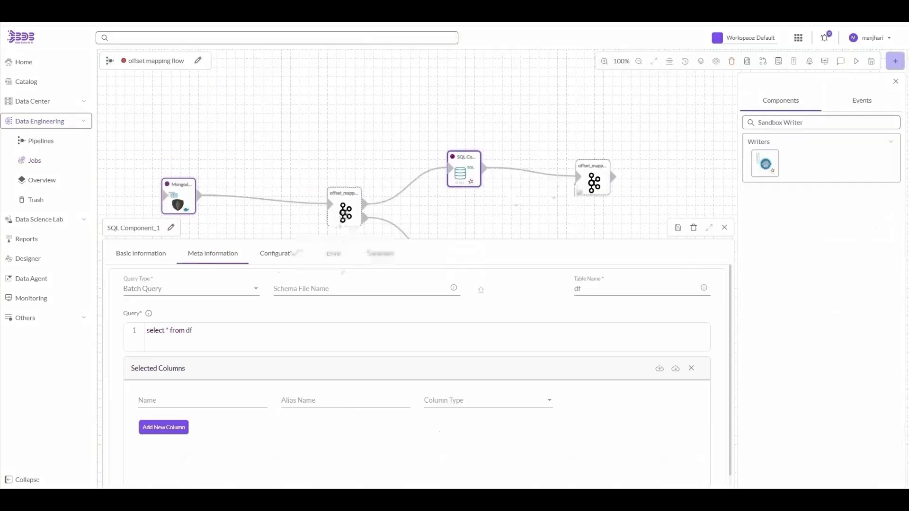
- Check the partition Meta Info of offset_mapping_flow_event_1 and offset_mapping_flow_event_2
left_click(344, 208)
left_click(202, 256)
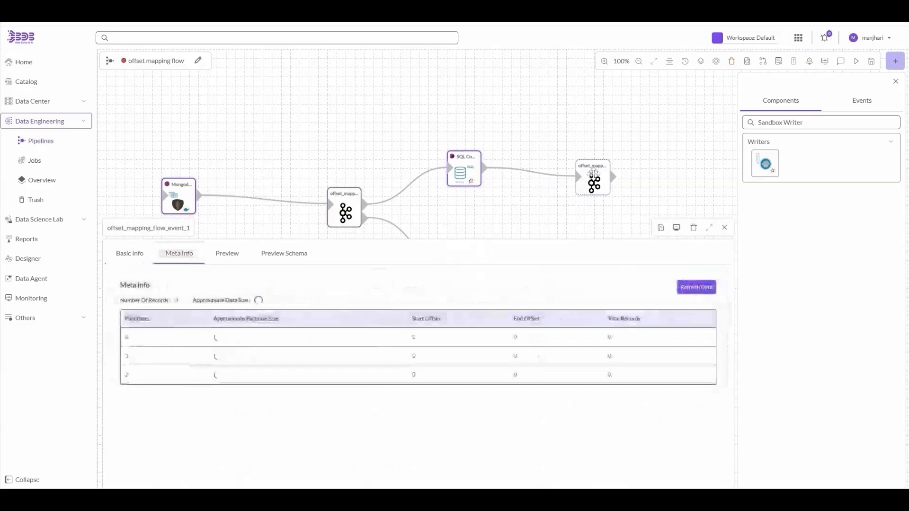
left_click(593, 173)
left_click(179, 254)
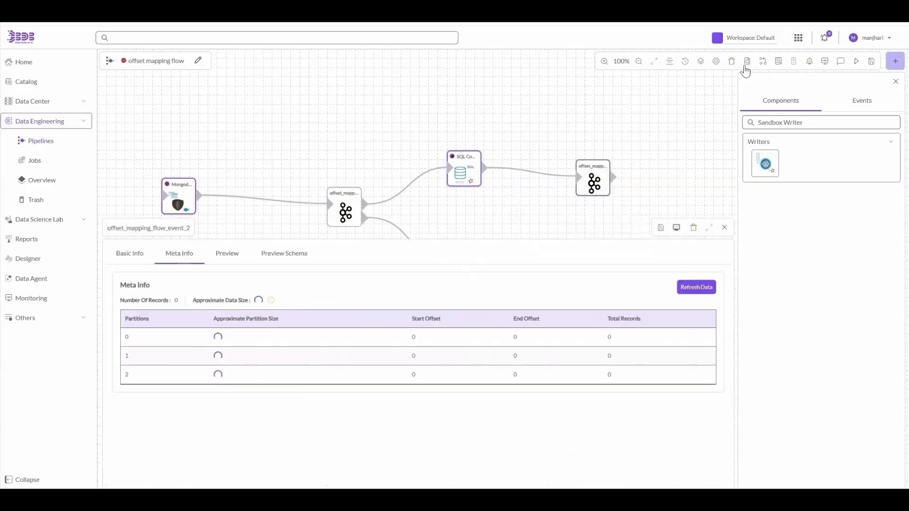
- Run the offset mapping flow pipeline and refresh its component status until it is running
left_click(857, 62)
left_click(521, 296)
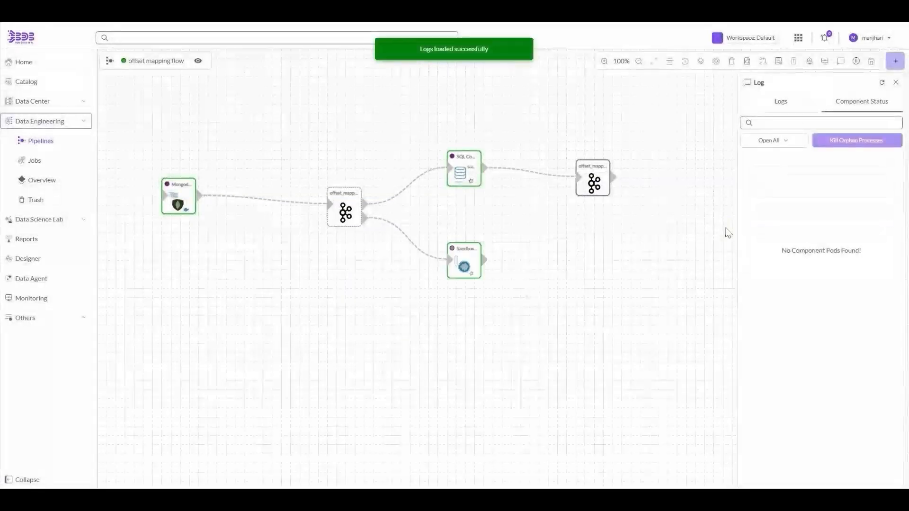
left_click(883, 83)
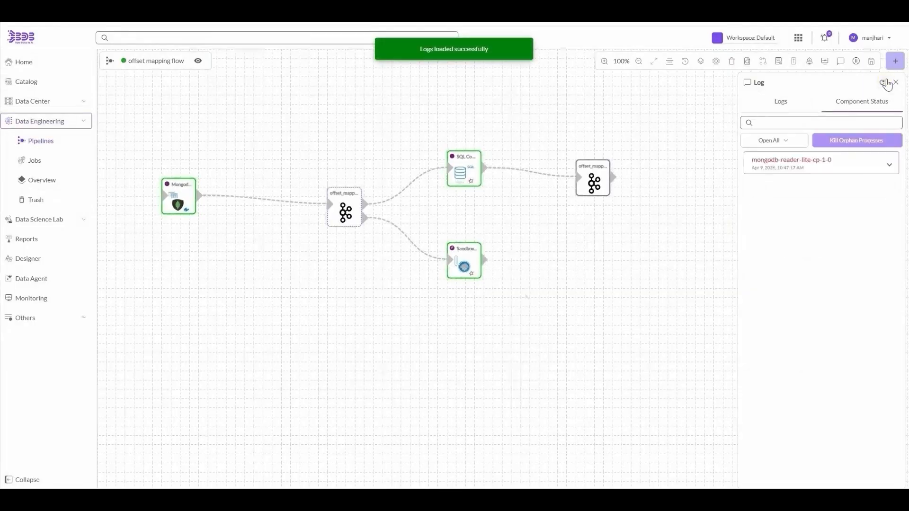
left_click(884, 83)
left_click(884, 82)
left_click(884, 83)
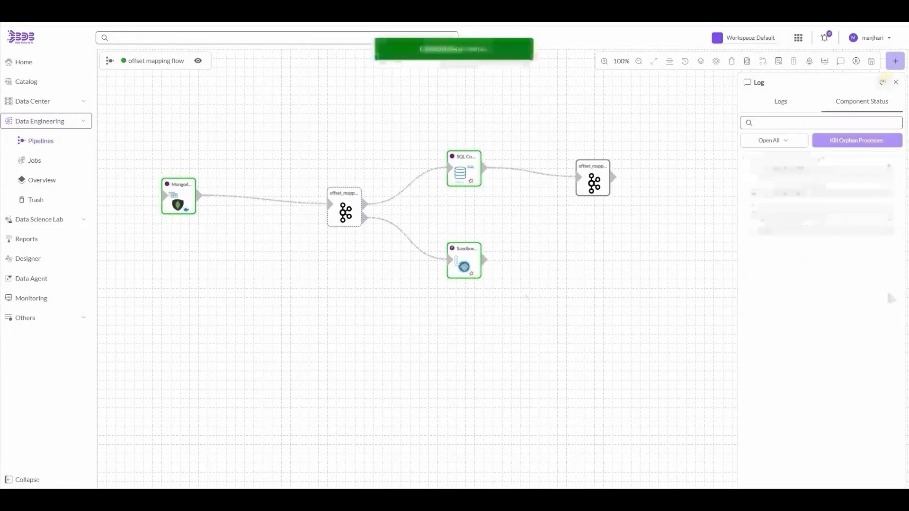
left_click(883, 83)
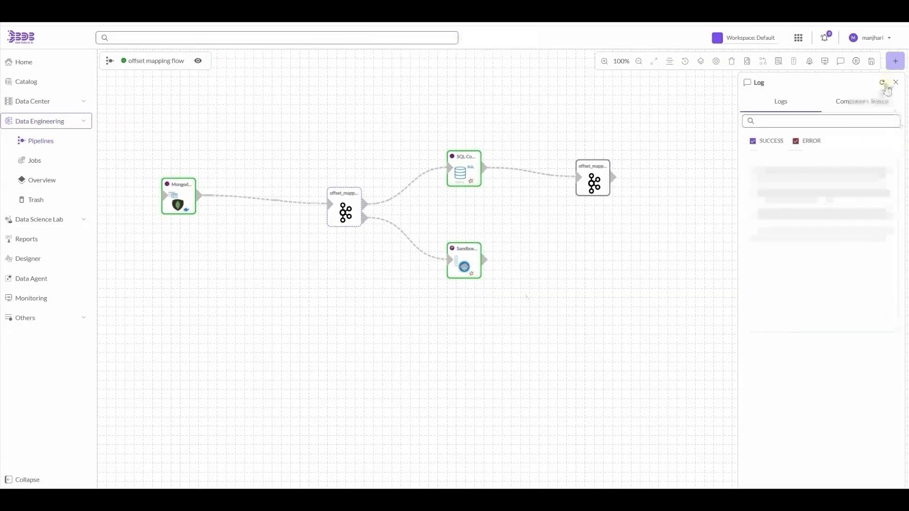
- Confirm offset_mapping_flow_event_2 shows 1000 records and refresh the pipeline logs
left_click(359, 214)
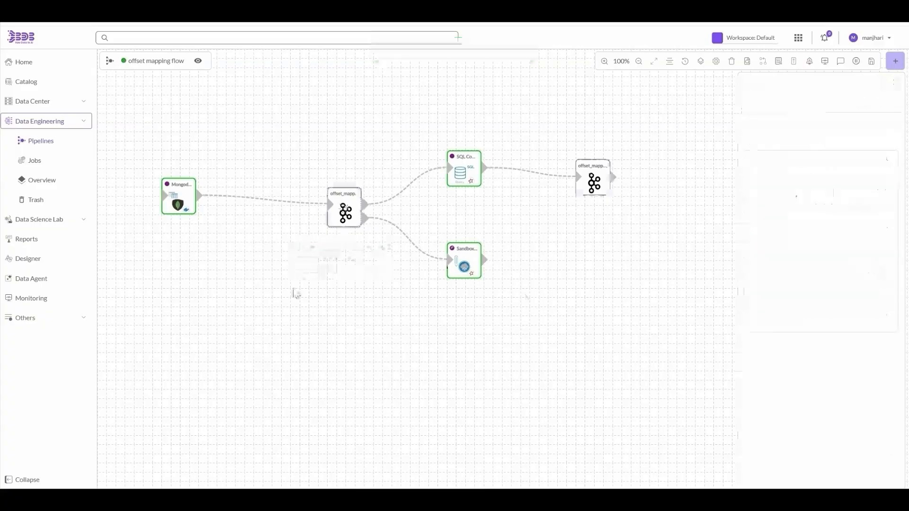
left_click(178, 253)
left_click(594, 178)
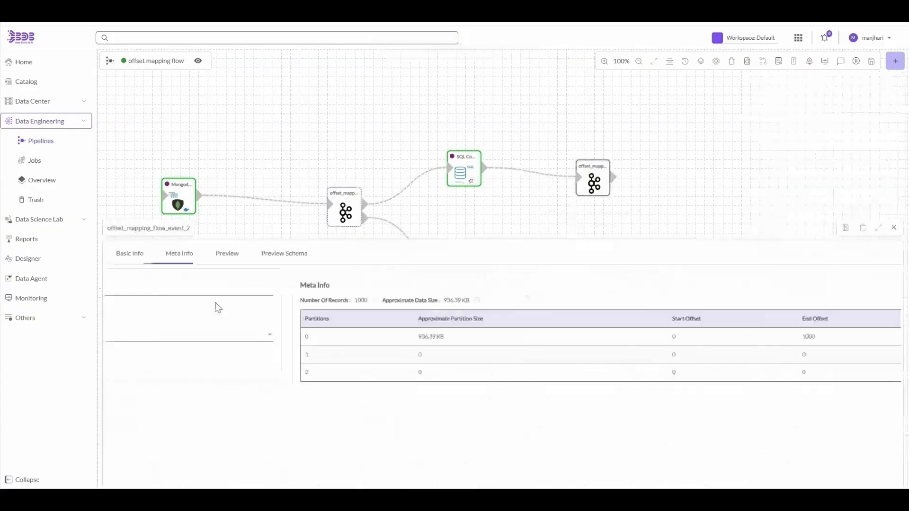
left_click(840, 61)
left_click(878, 86)
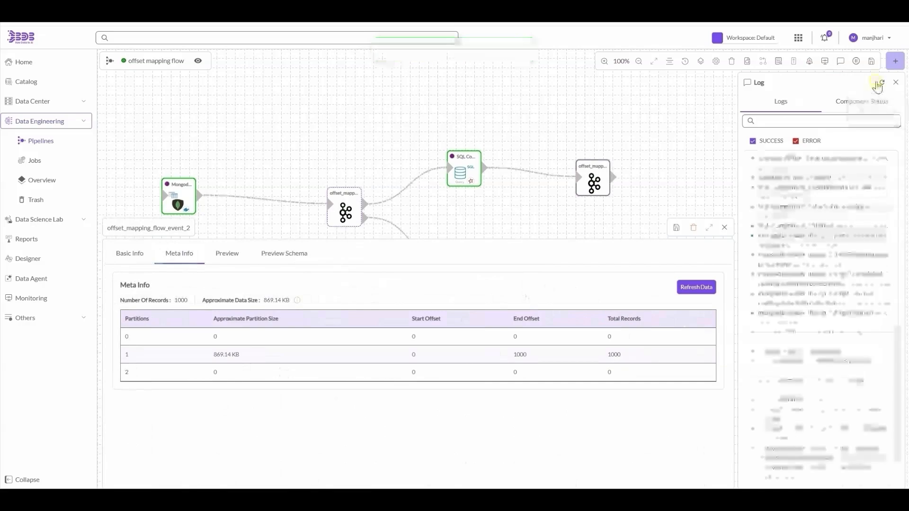
- Deactivate the offset mapping flow pipeline and close the log panel
left_click(725, 227)
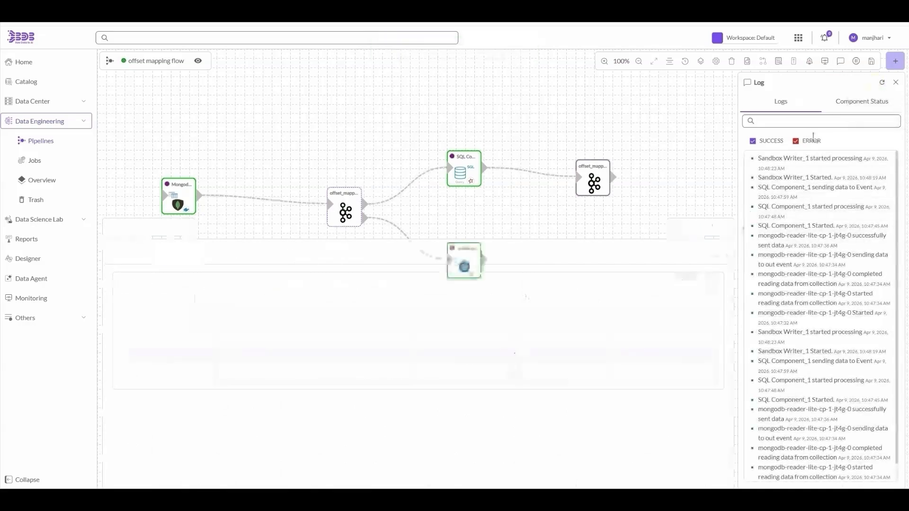
left_click(856, 62)
left_click(521, 298)
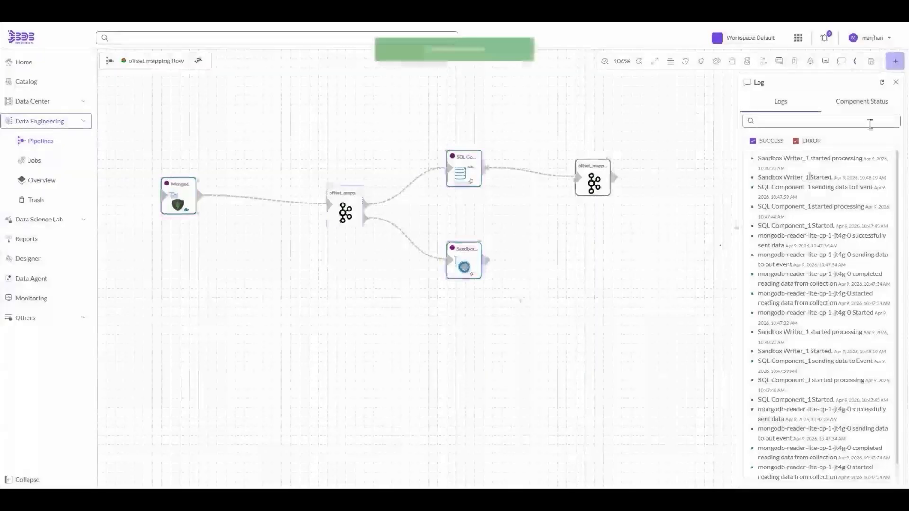
left_click(896, 82)
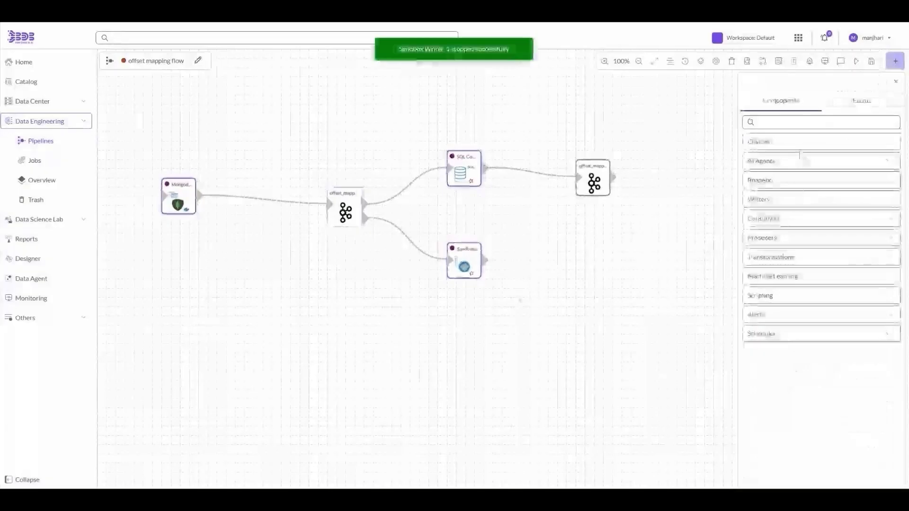
- Add a new SQL Component and wire it between the Kafka event and the output event
left_click(815, 125)
type("sql")
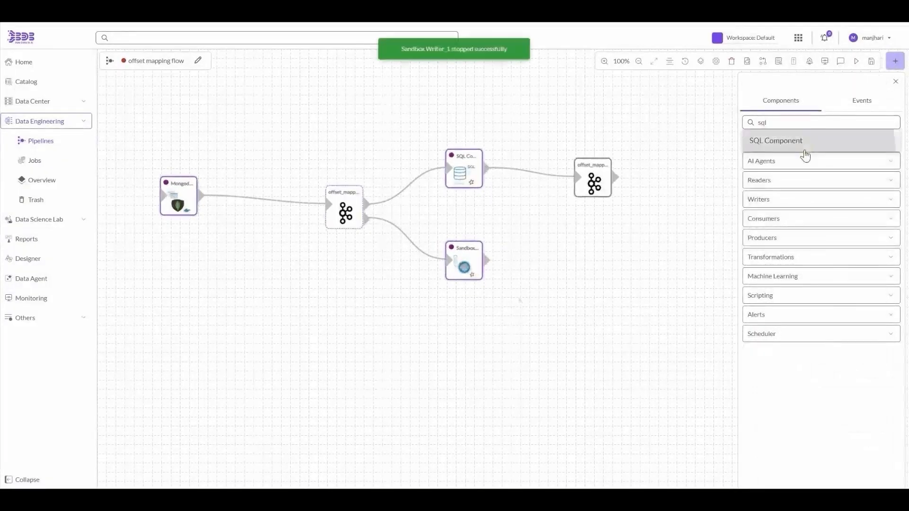
left_click(804, 144)
left_click_drag(775, 164, 472, 121)
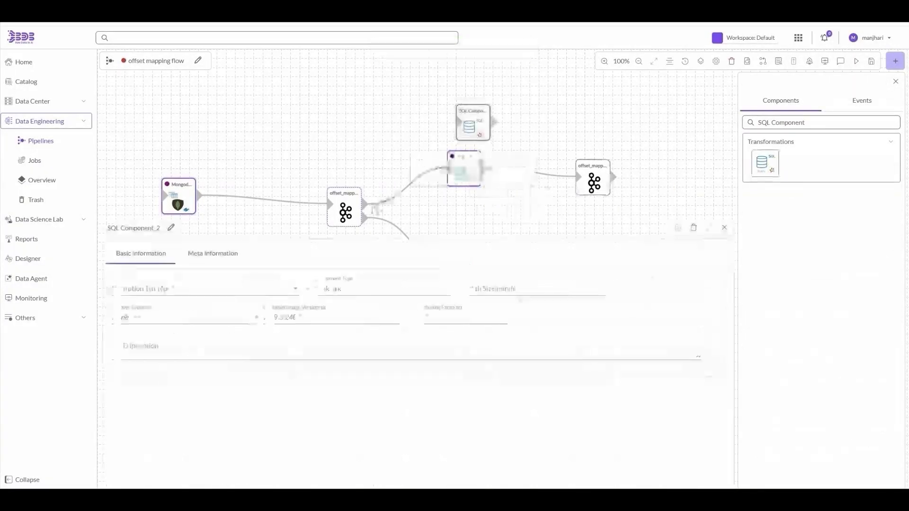
left_click_drag(366, 205, 458, 122)
left_click_drag(520, 139, 578, 177)
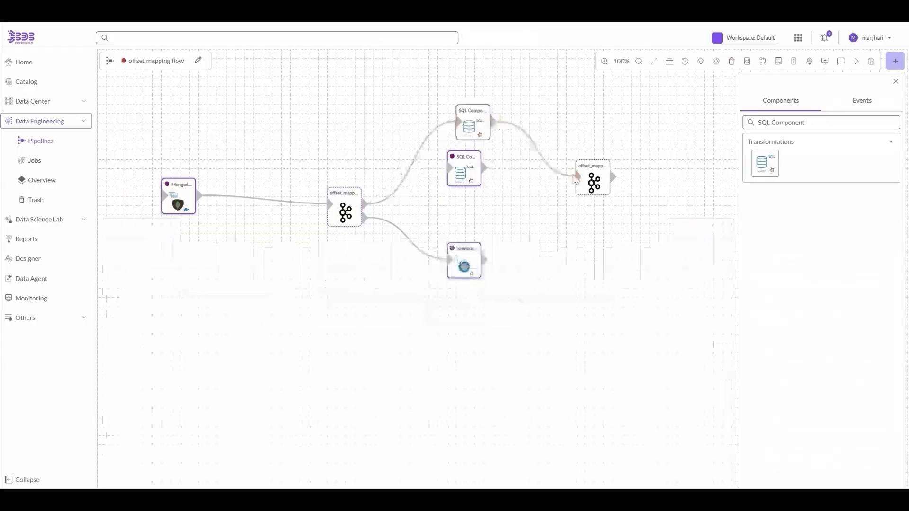
- Configure SQL Component_2 with an invocation type and table name df, and save the pipeline
left_click(474, 113)
left_click(238, 284)
left_click(184, 286)
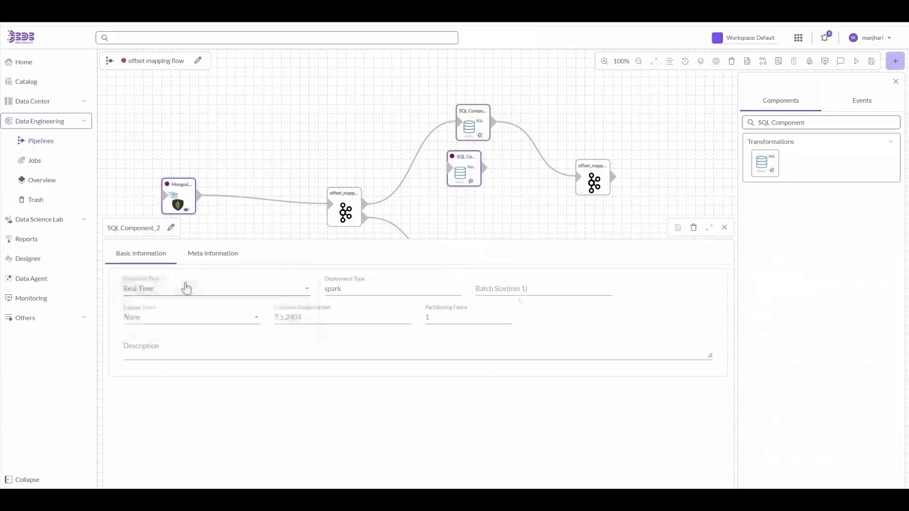
left_click(206, 254)
left_click(598, 285)
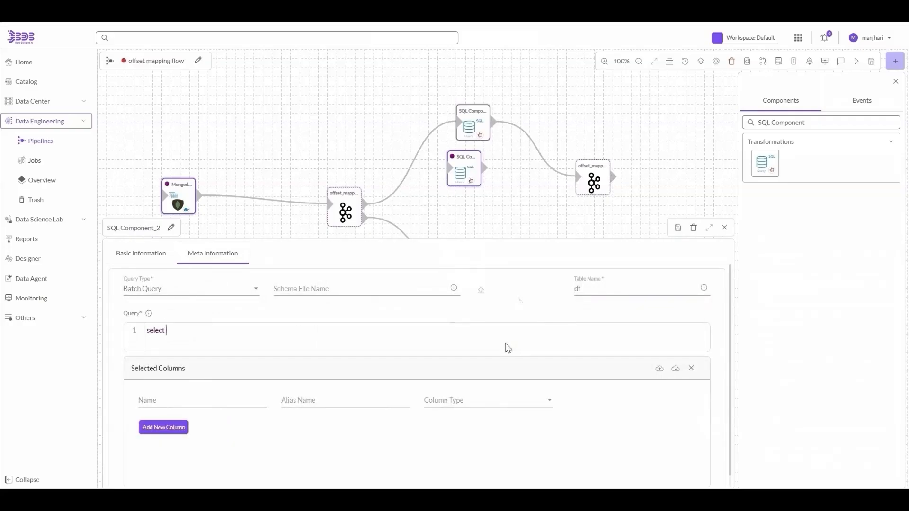
left_click(676, 230)
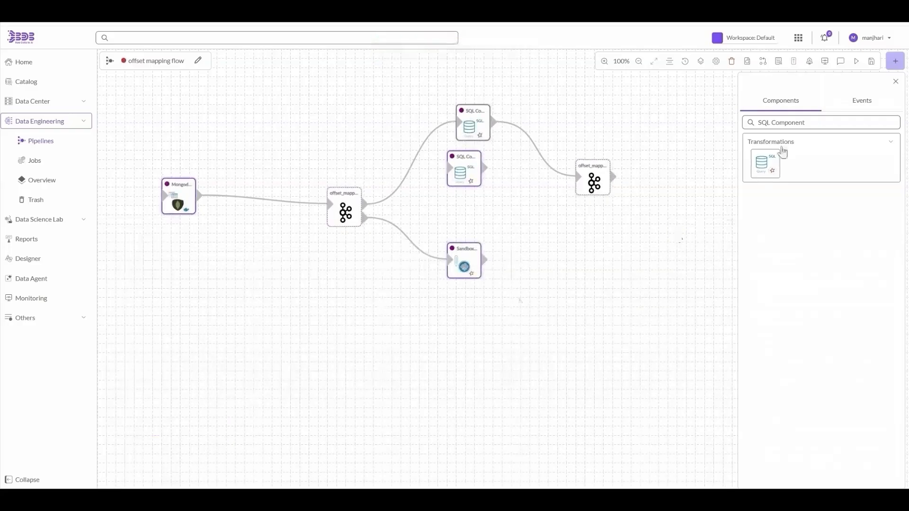
left_click(871, 65)
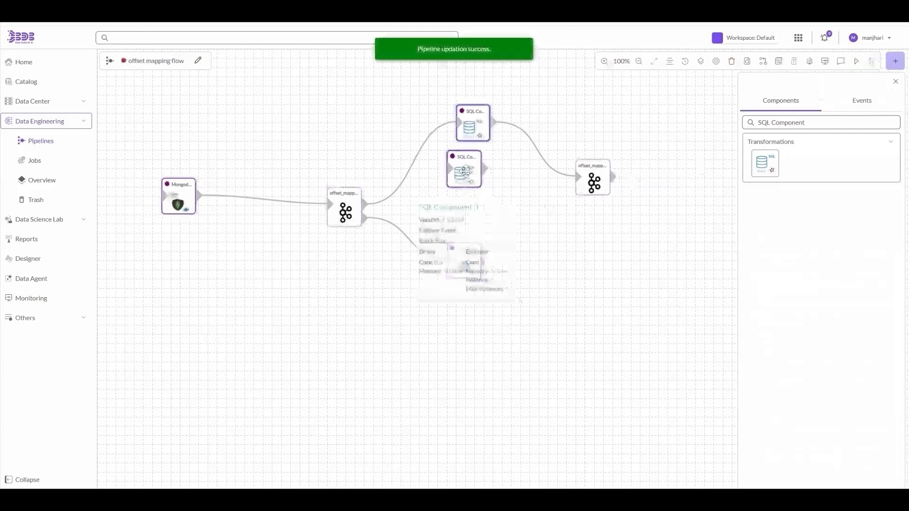
- Attempt to delete the middle SQL node, review its settings, and reload the page
right_click(466, 170)
left_click(485, 203)
left_click(472, 123)
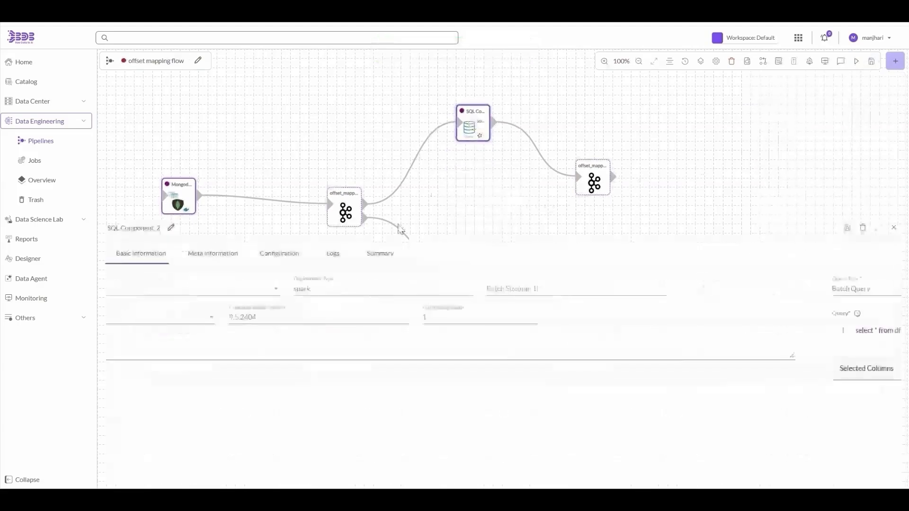
left_click(215, 254)
left_click(412, 286)
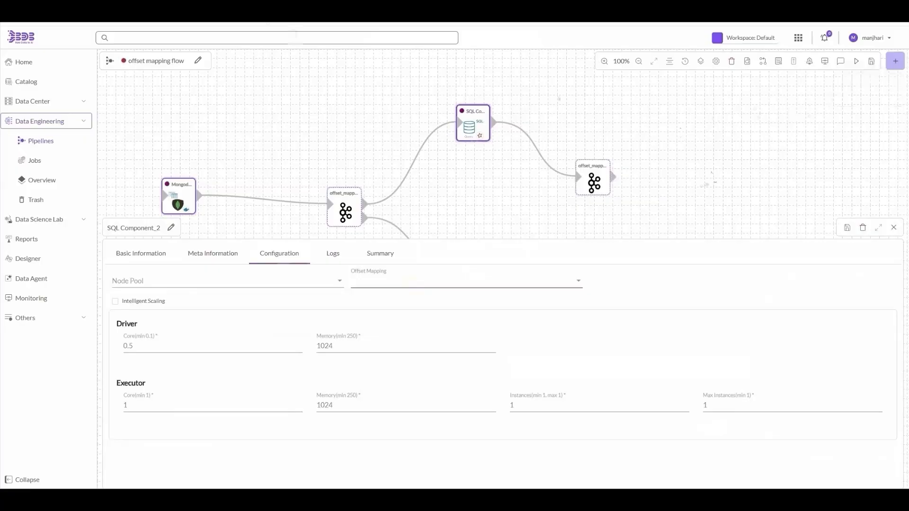
key("F5")
left_click(513, 72)
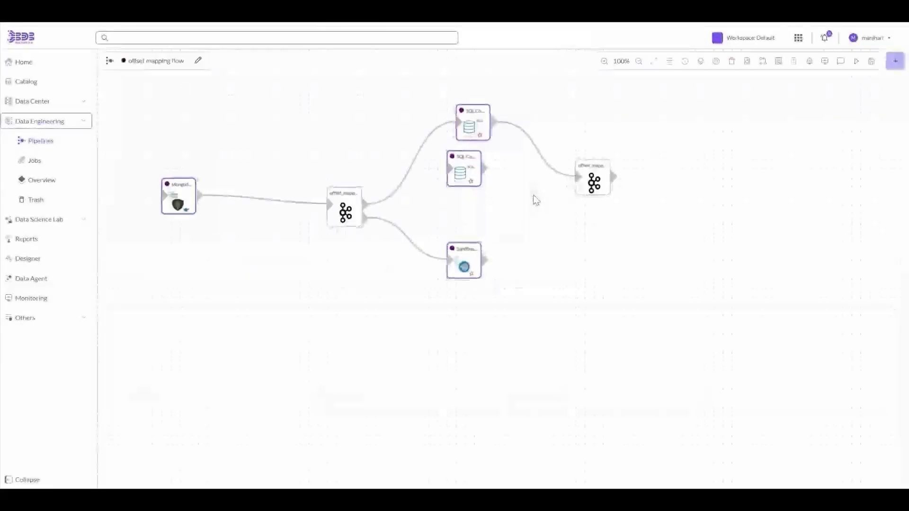
- Save the pipeline and delete the duplicate SQL Component_1 node
left_click(873, 70)
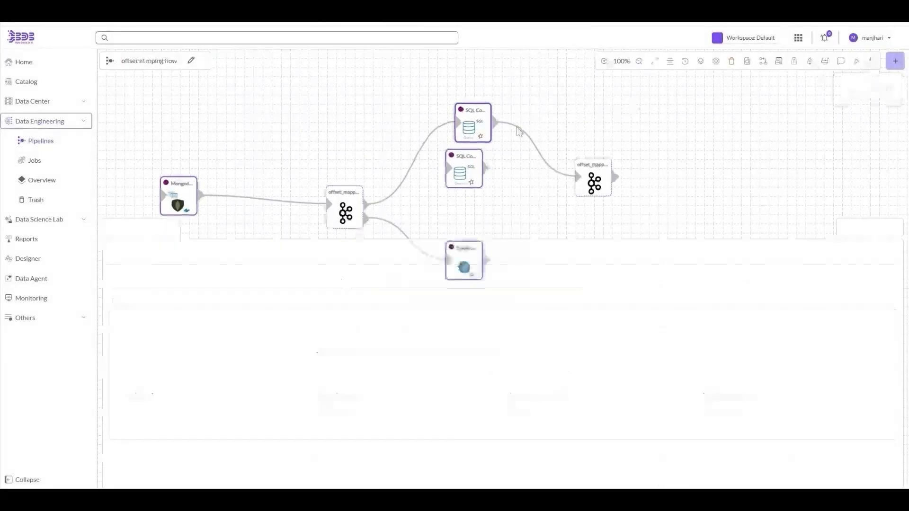
left_click(465, 166)
right_click(471, 174)
left_click(489, 202)
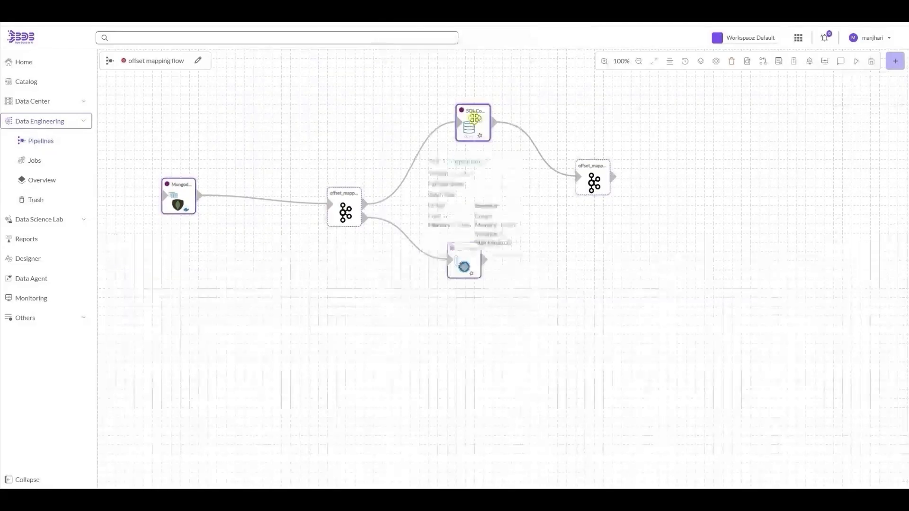
- Update the pipeline and set SQL Component_2's Offset Mapping to 2026-04-09T05:18:20.476592378Z[GMT]
left_click_drag(218, 273, 268, 262)
left_click(268, 262)
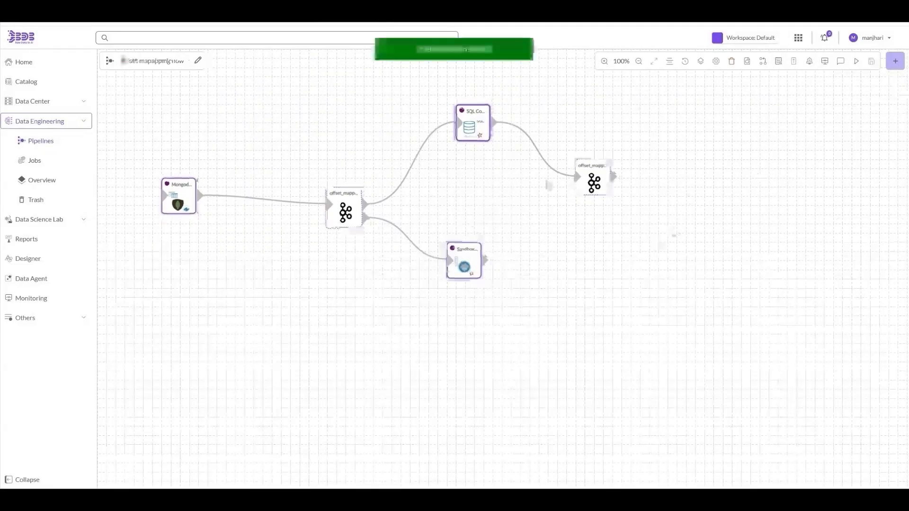
left_click(283, 262)
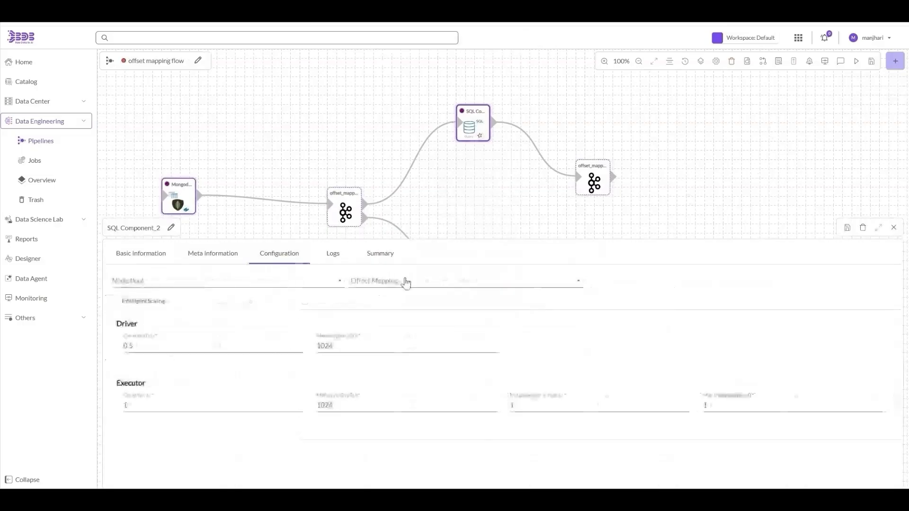
left_click(406, 281)
left_click(434, 288)
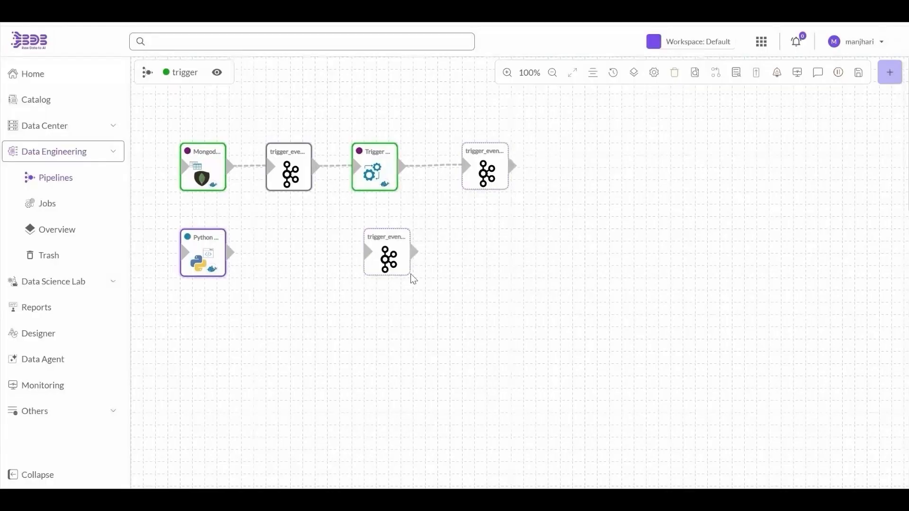
- Review the MongoDB reader's connection and the Trigger component's meta info, then open trigger_event_1
left_click(209, 165)
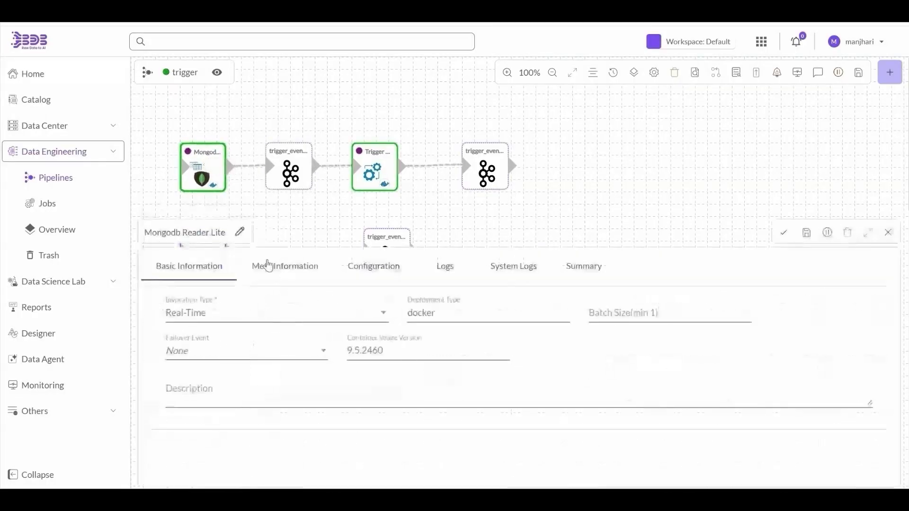
left_click(272, 266)
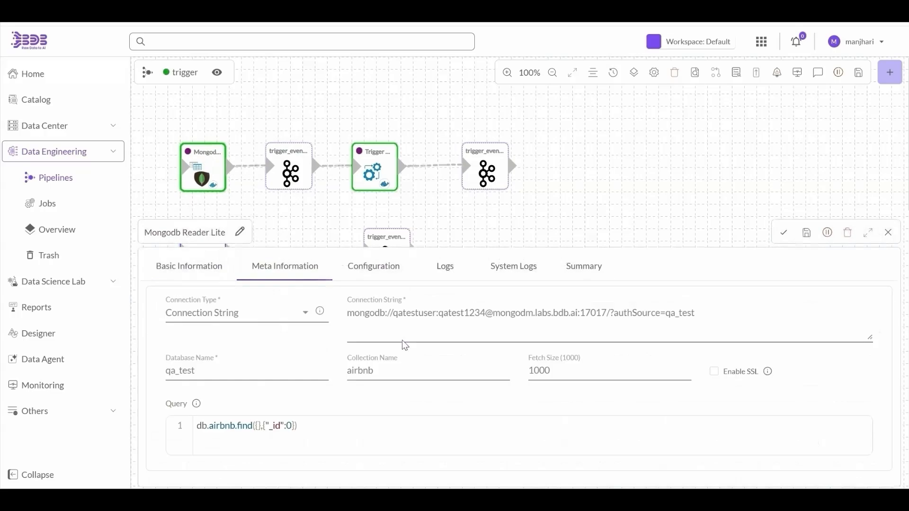
left_click(373, 170)
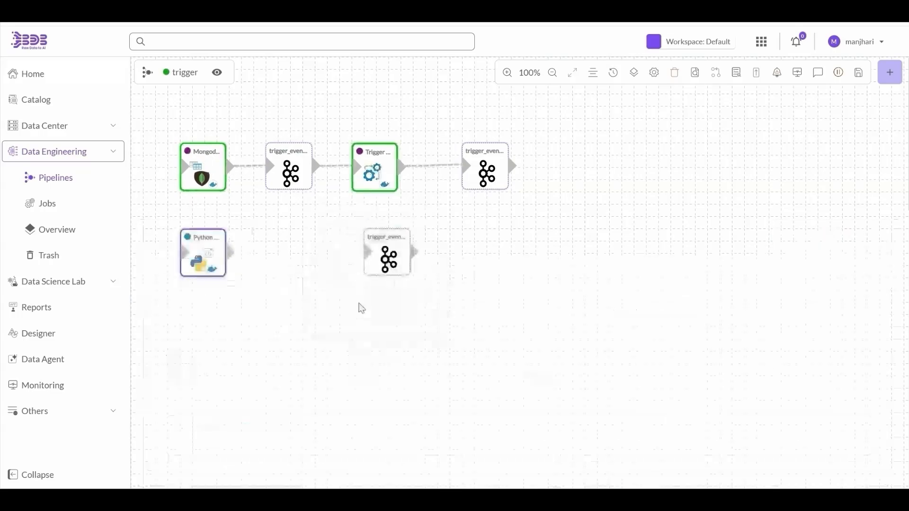
left_click(298, 263)
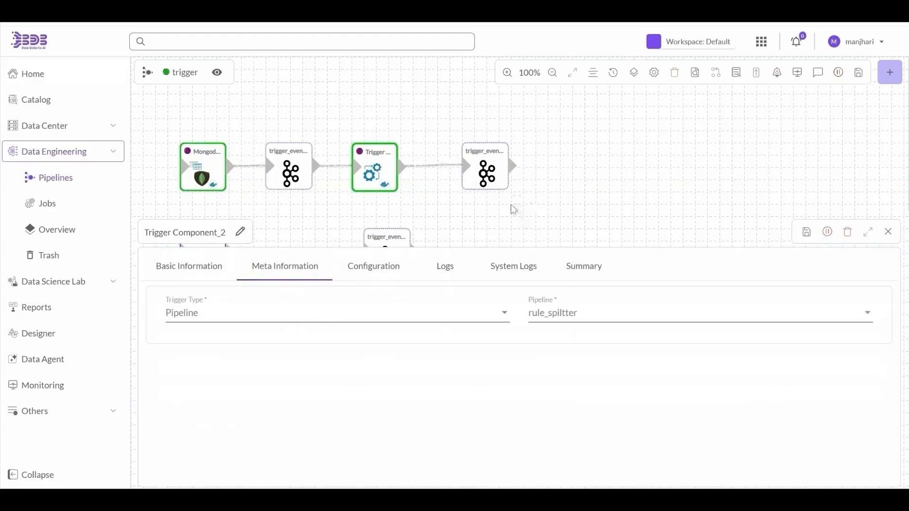
left_click(227, 10)
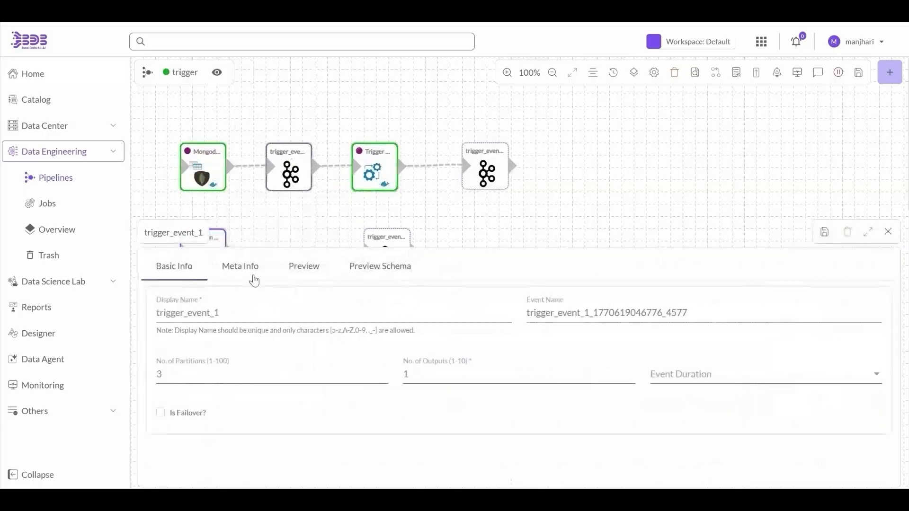
- Compare trigger_event_1's name and partitions with rule_spiltter_event_3's
left_click(238, 272)
left_click(179, 267)
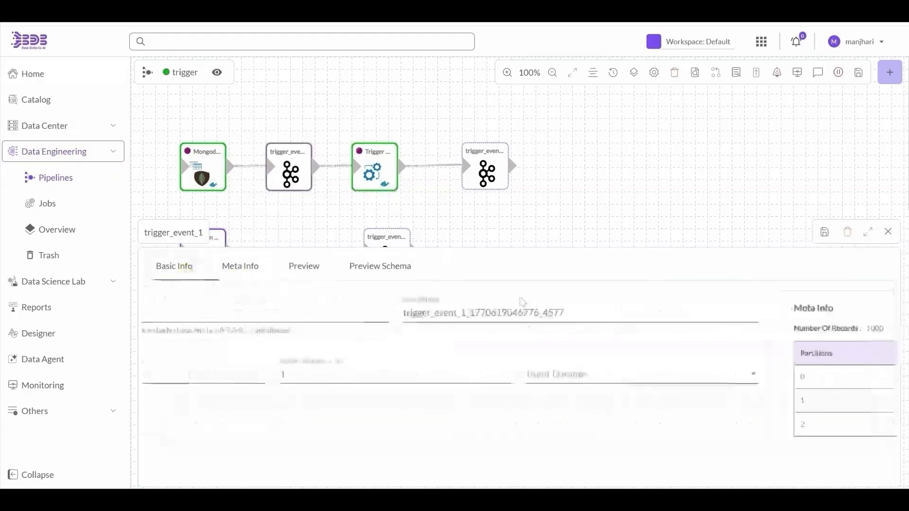
double_click(581, 322)
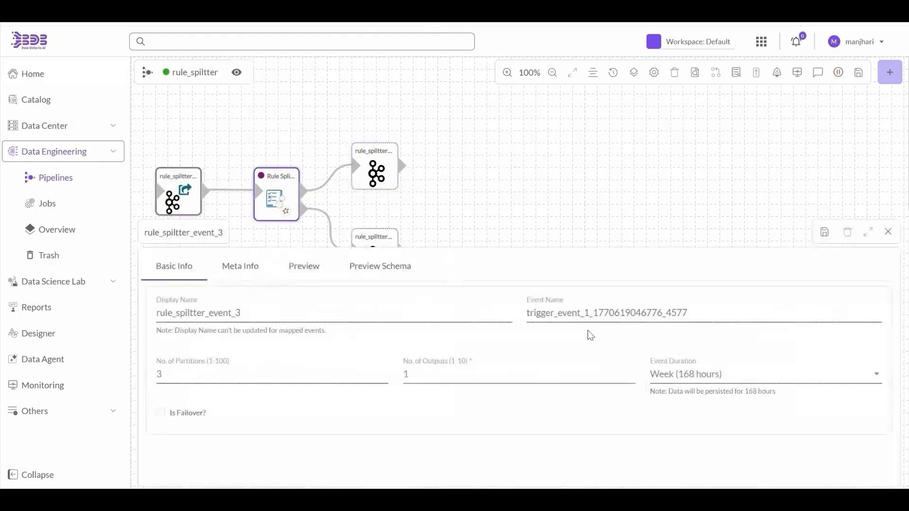
double_click(609, 315)
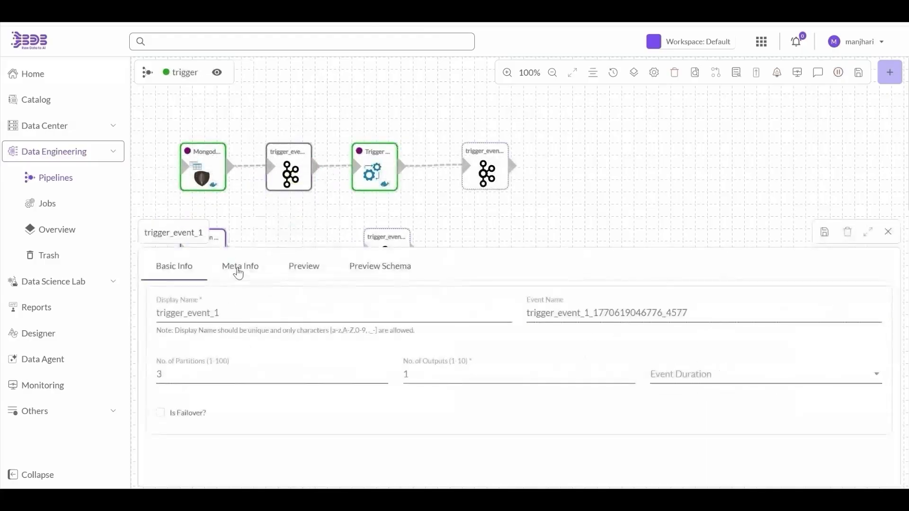
left_click_drag(238, 267, 532, 421)
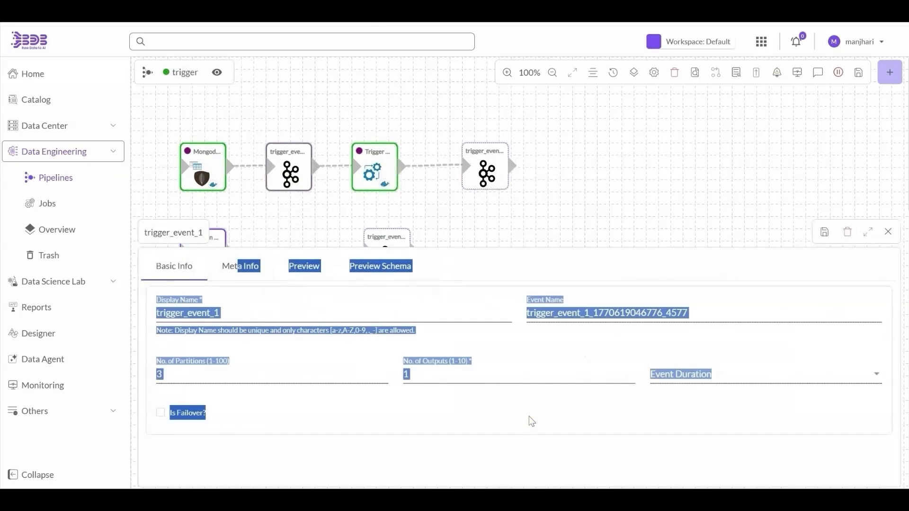
left_click(265, 274)
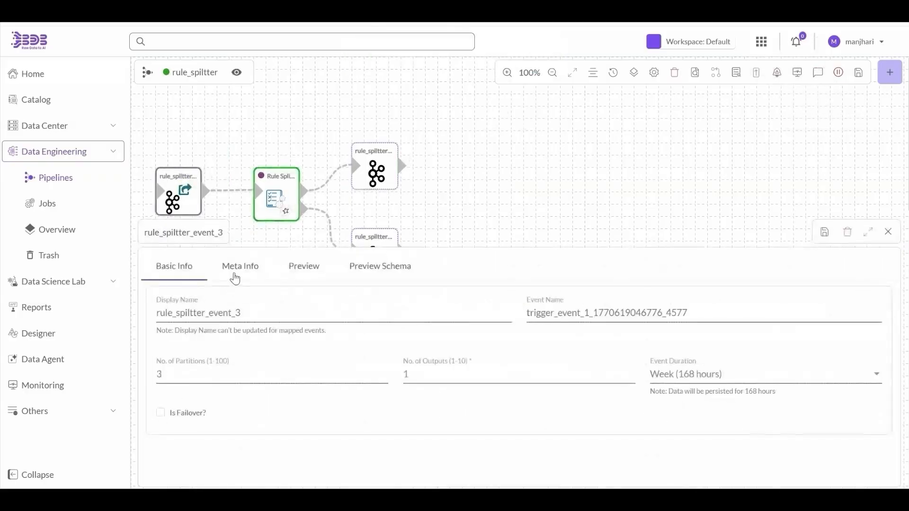
left_click(239, 267)
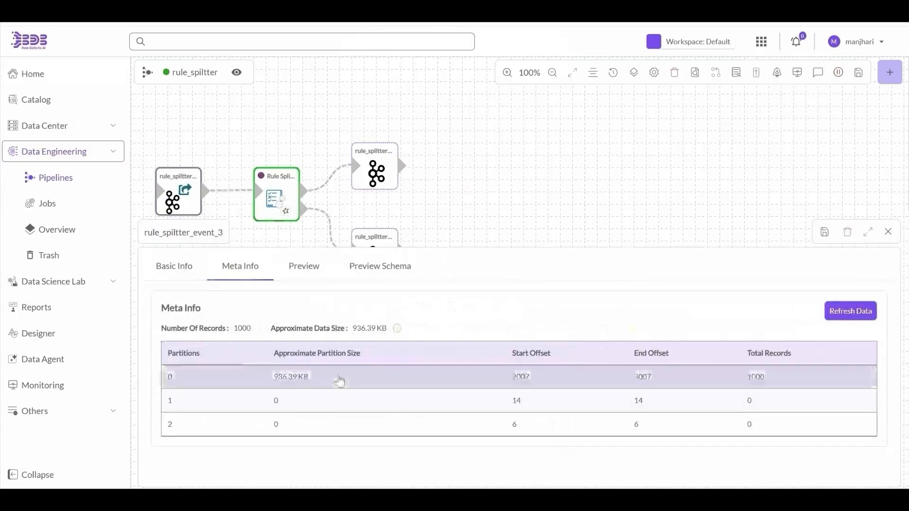
- Check rule_spiltter_event_1's partitions and review the Rule Splitter's type == heliport and price >= 50000 conditions
left_click(384, 190)
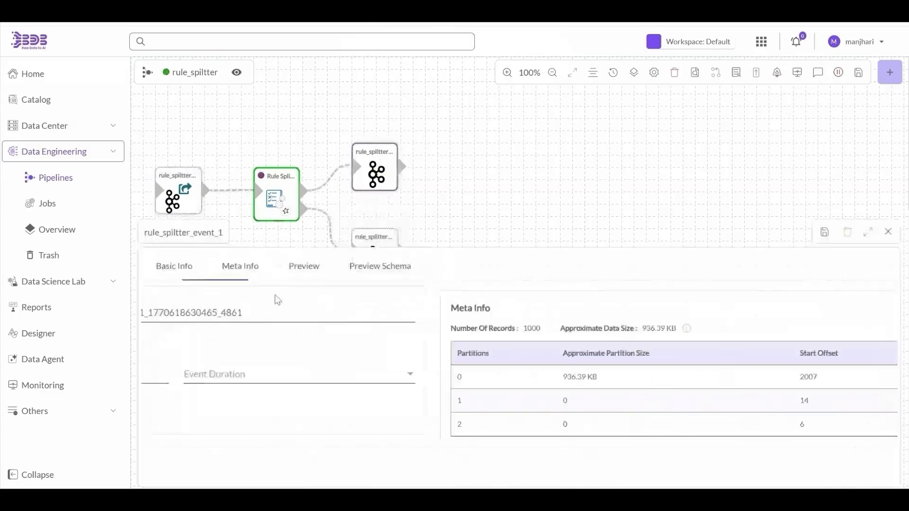
left_click(248, 280)
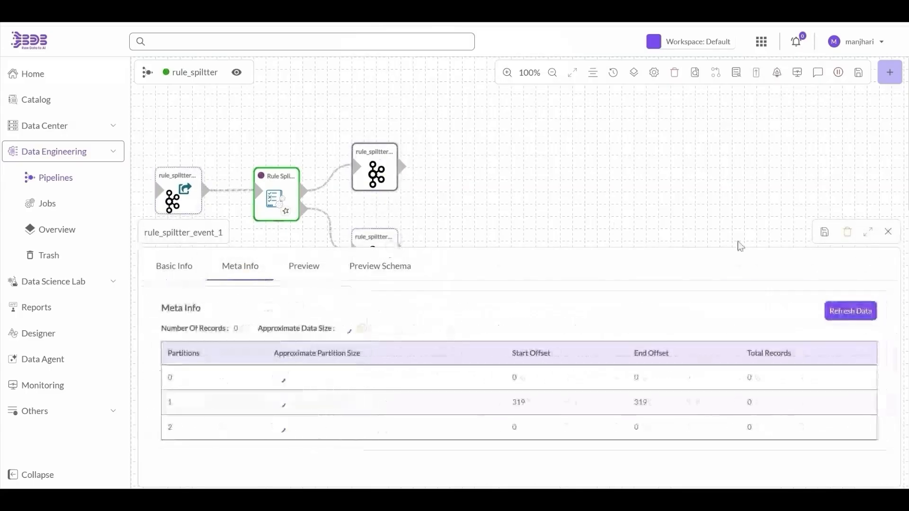
left_click(888, 232)
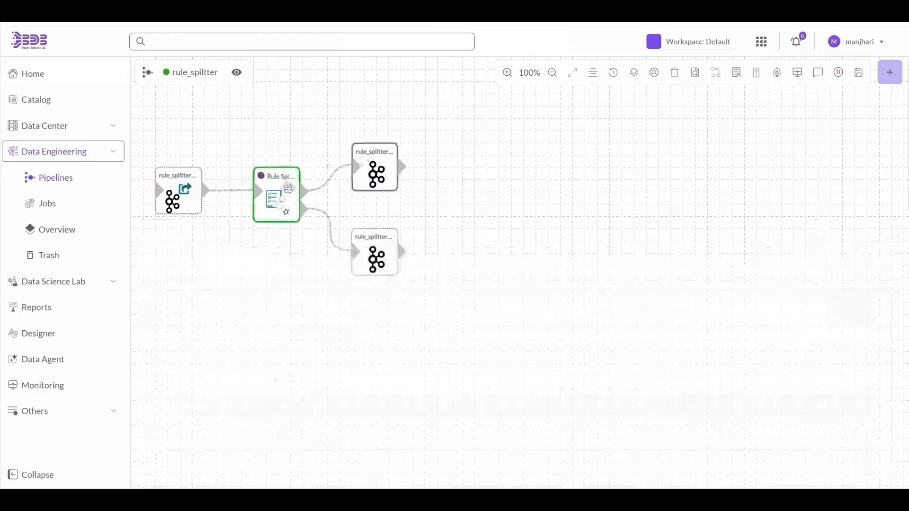
left_click(279, 200)
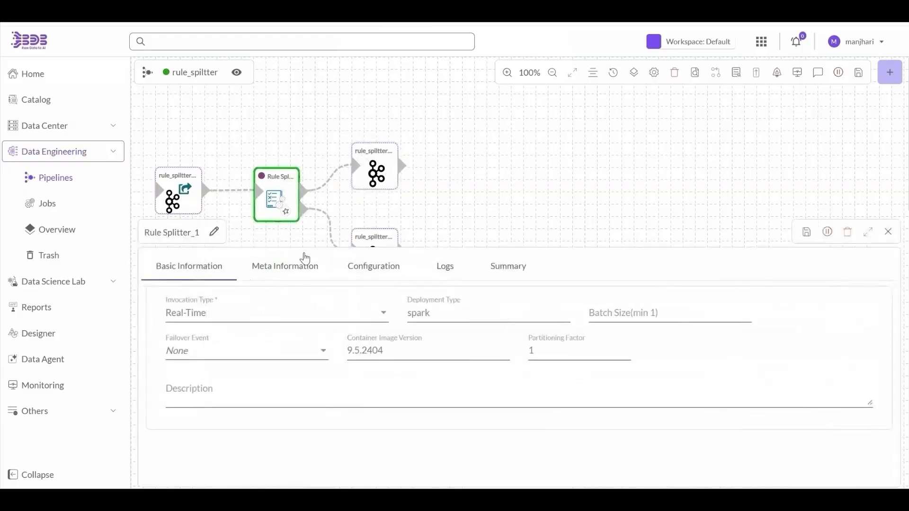
left_click(284, 268)
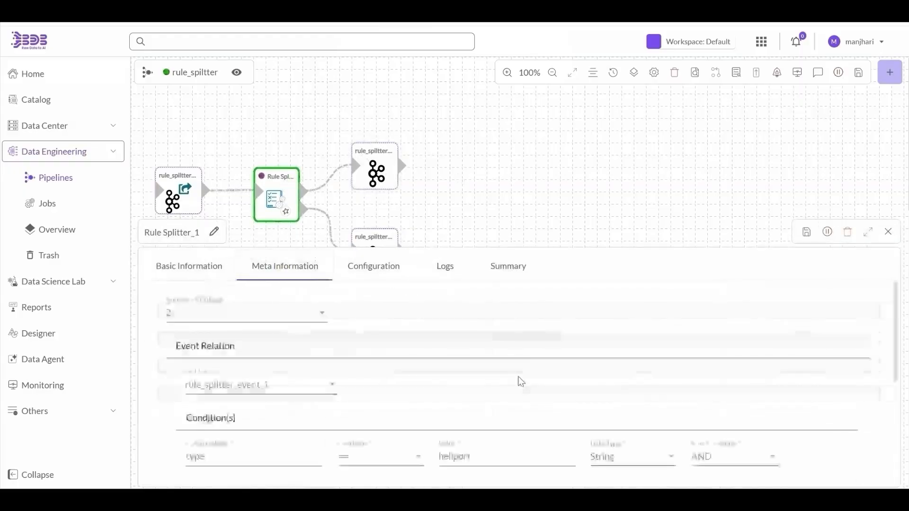
scroll(521, 382, "down", 3)
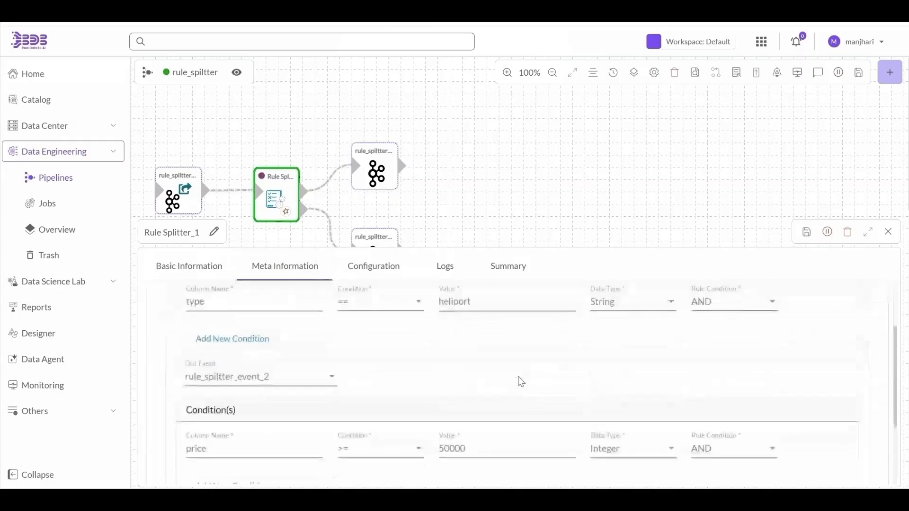
scroll(521, 381, "down", 2)
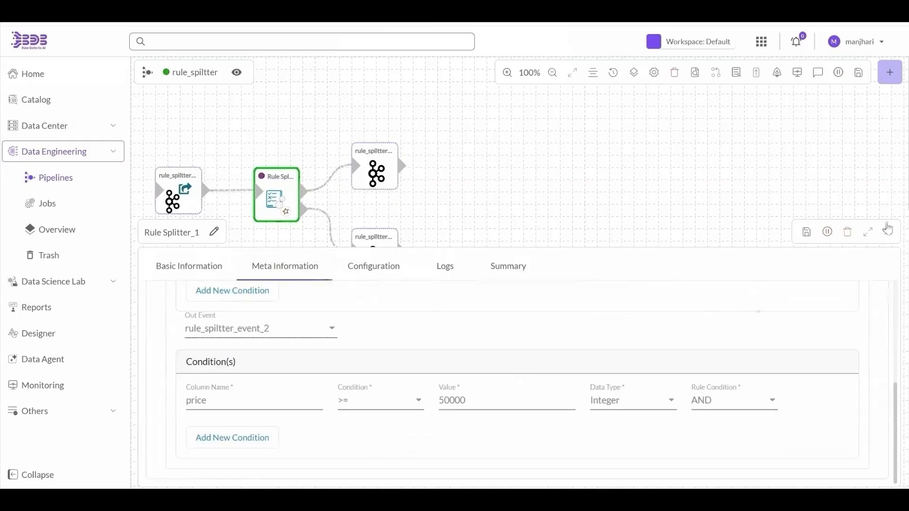
left_click(888, 230)
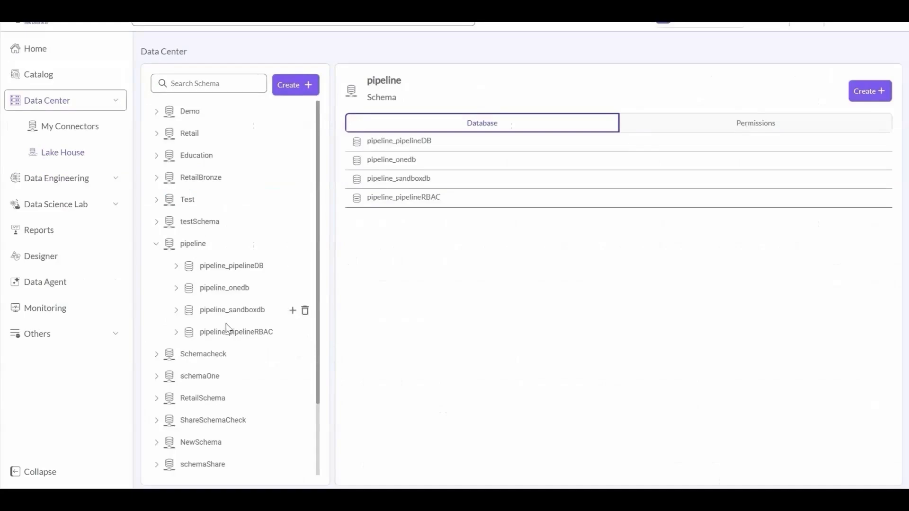
- Expand the pipeline_pipelineRBAC database and open the flight_booking7 table
left_click(228, 333)
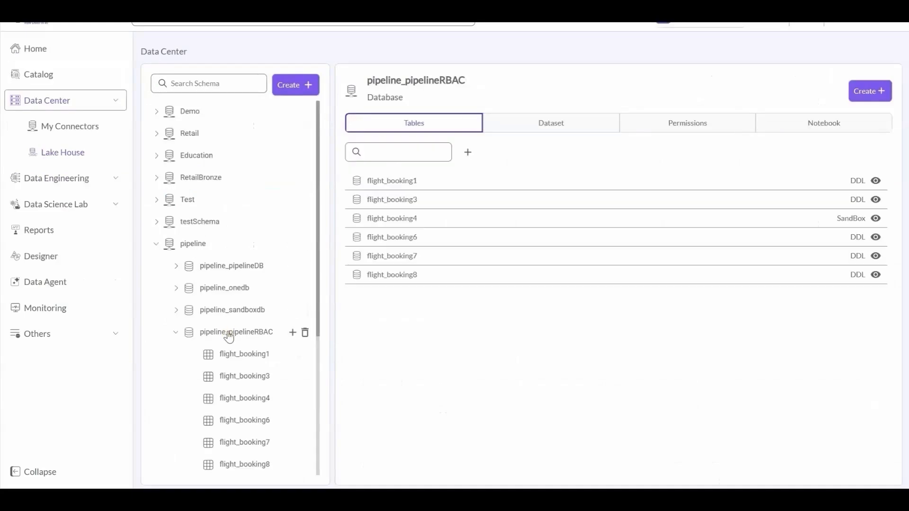
left_click(876, 256)
scroll(481, 171, "down", 10)
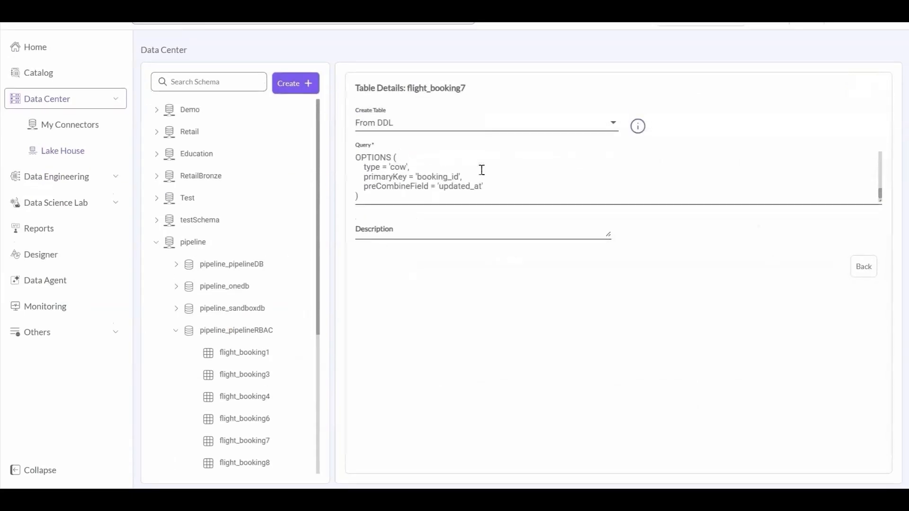
scroll(482, 170, "up", 5)
scroll(482, 170, "down", 5)
scroll(481, 170, "up", 2)
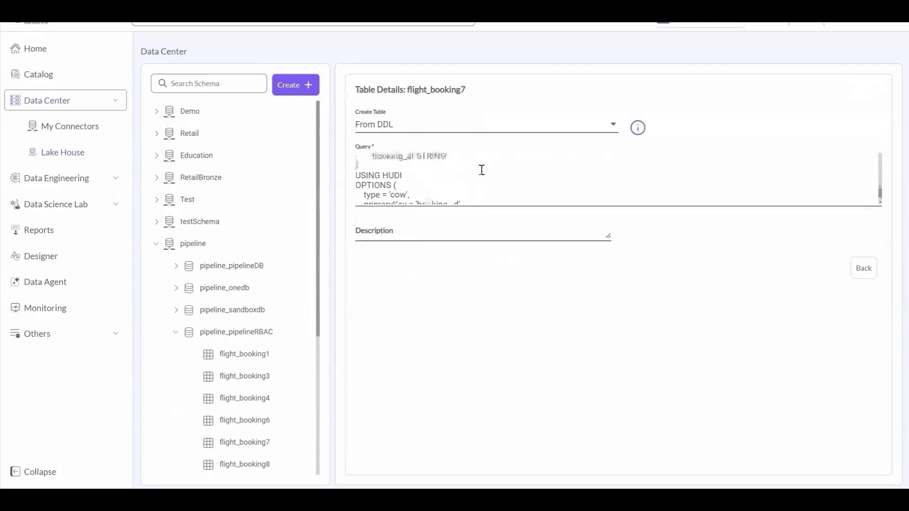
scroll(482, 170, "up", 5)
scroll(254, 426, "down", 1)
left_click(255, 406)
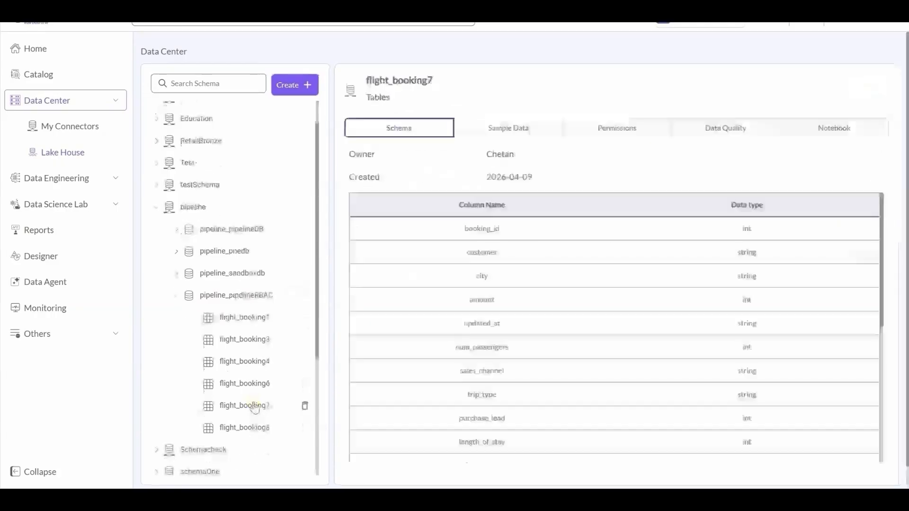
- Grant the Pipeline user View permission on flight_booking7 and save it
left_click(575, 129)
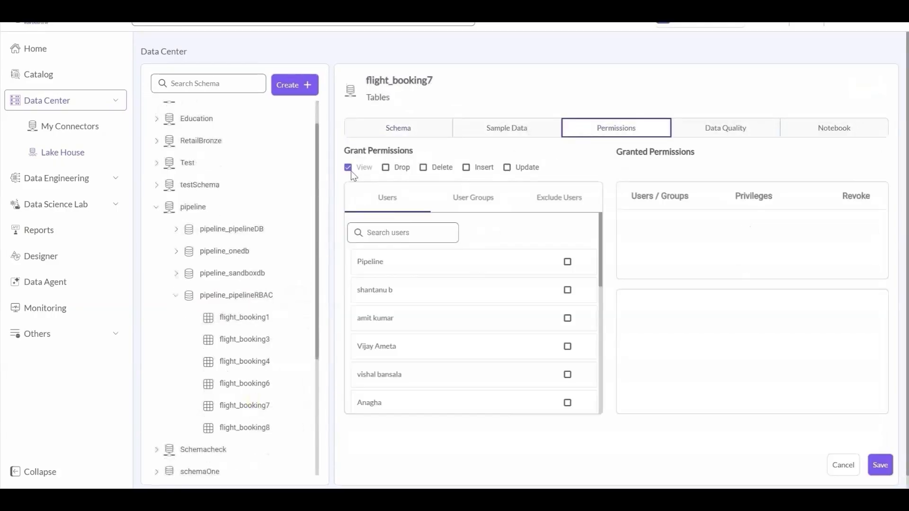
left_click(567, 262)
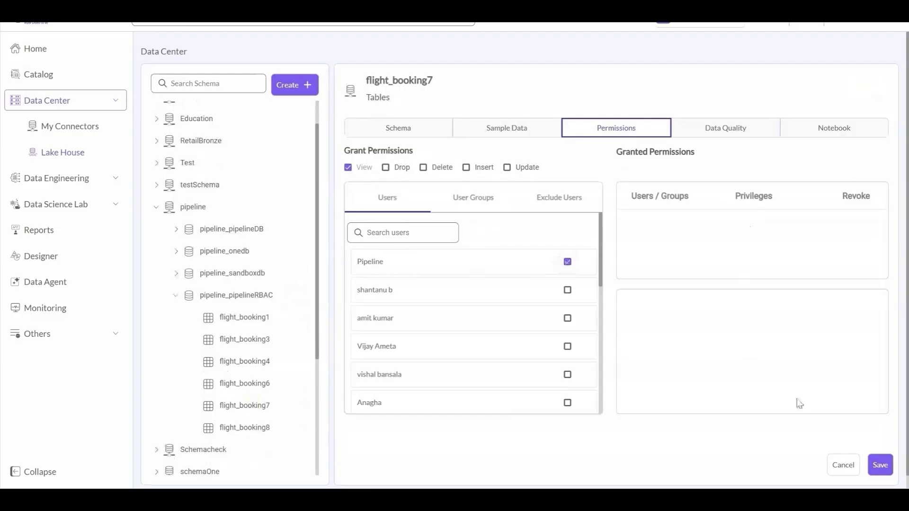
left_click(475, 198)
left_click(552, 197)
left_click(467, 197)
left_click(393, 197)
left_click(880, 465)
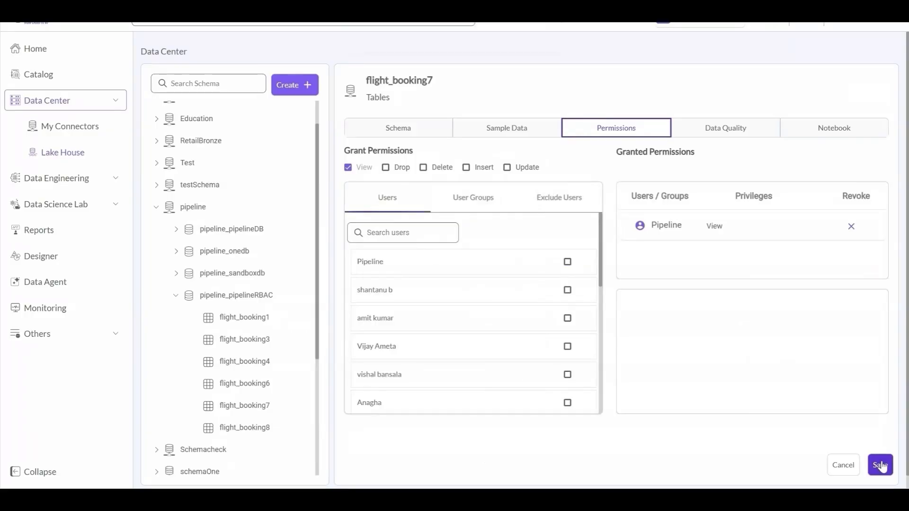
- Review and save the Data Lakehouse writer's schema, table and column properties
mouse_move(501, 500)
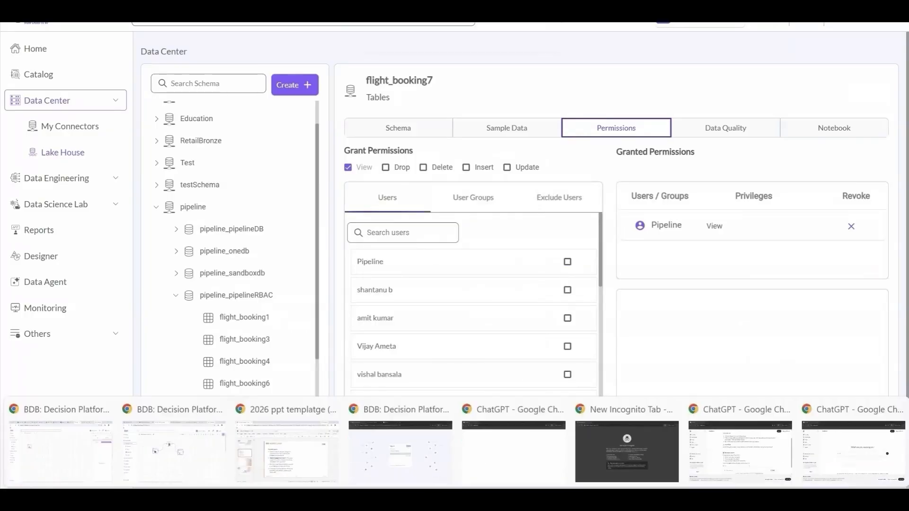
left_click(227, 457)
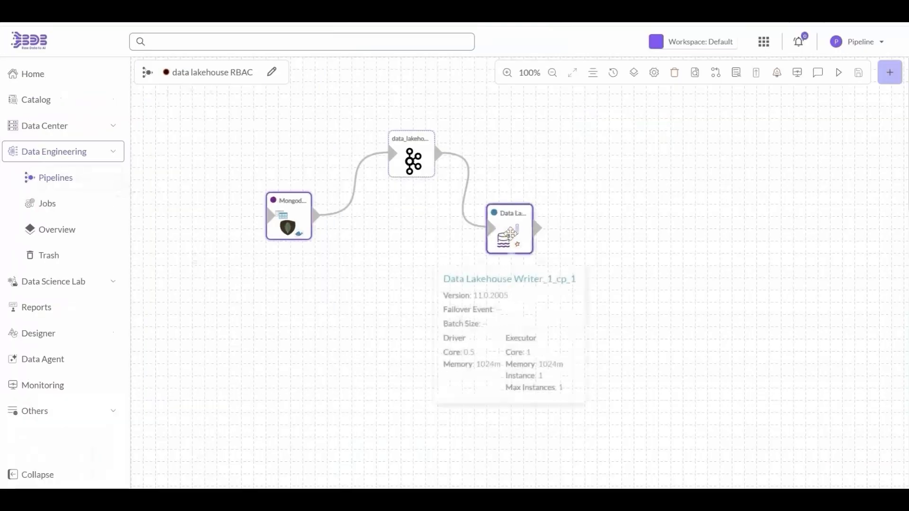
left_click(507, 228)
left_click(279, 268)
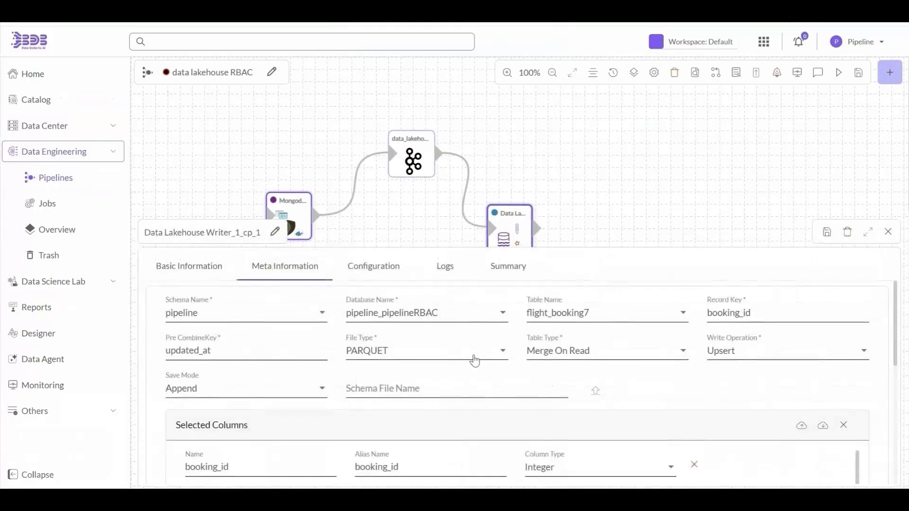
left_click(827, 232)
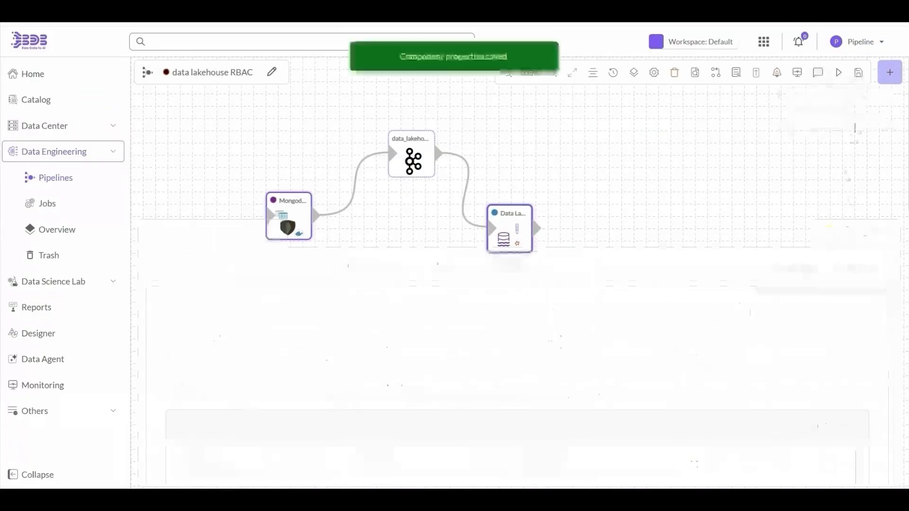
- Activate the data lakehouse RBAC pipeline and refresh its component status
left_click(839, 74)
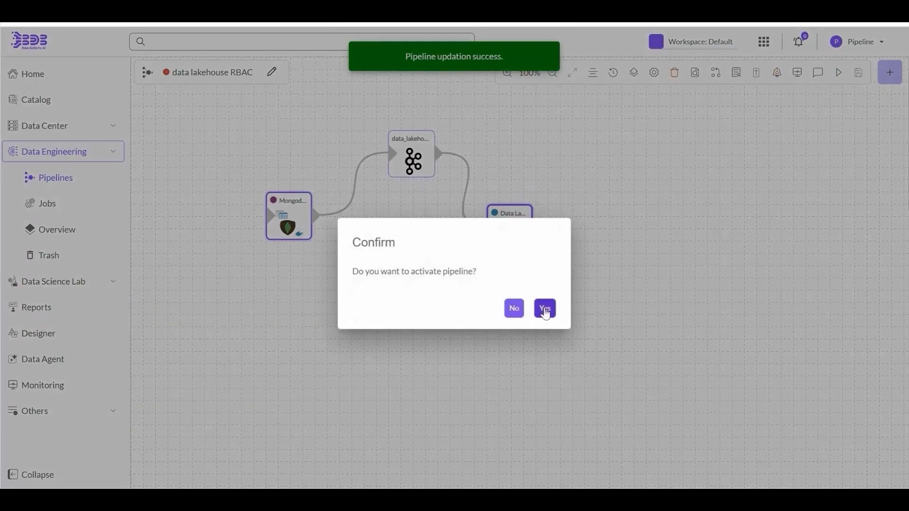
left_click(544, 311)
left_click(873, 101)
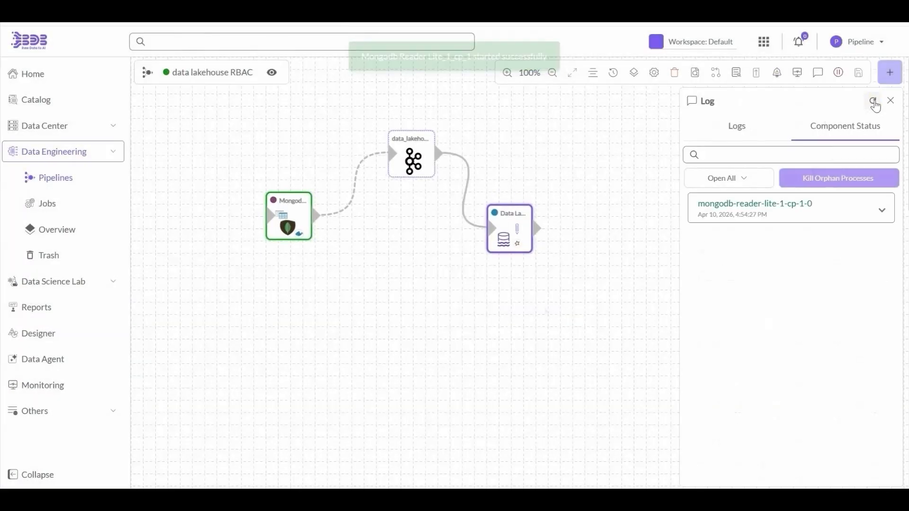
left_click(874, 105)
left_click(777, 209)
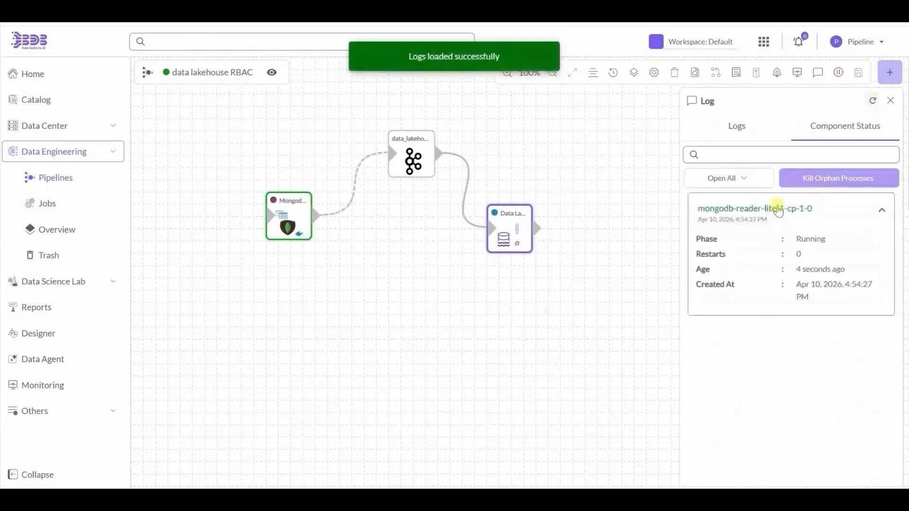
left_click(777, 209)
- Refresh the pipeline logs until the writer's insert permission denied error appears
left_click(873, 101)
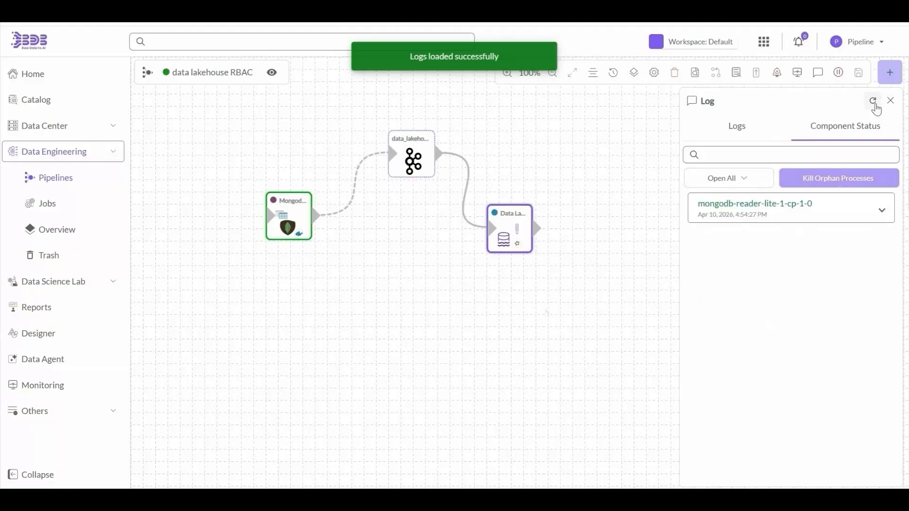
left_click(739, 127)
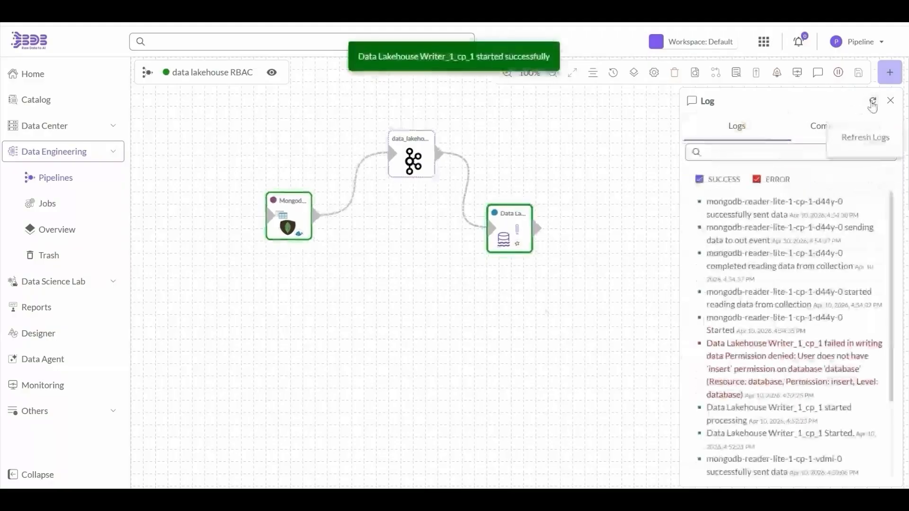
left_click(873, 102)
triple_click(767, 211)
left_click(874, 101)
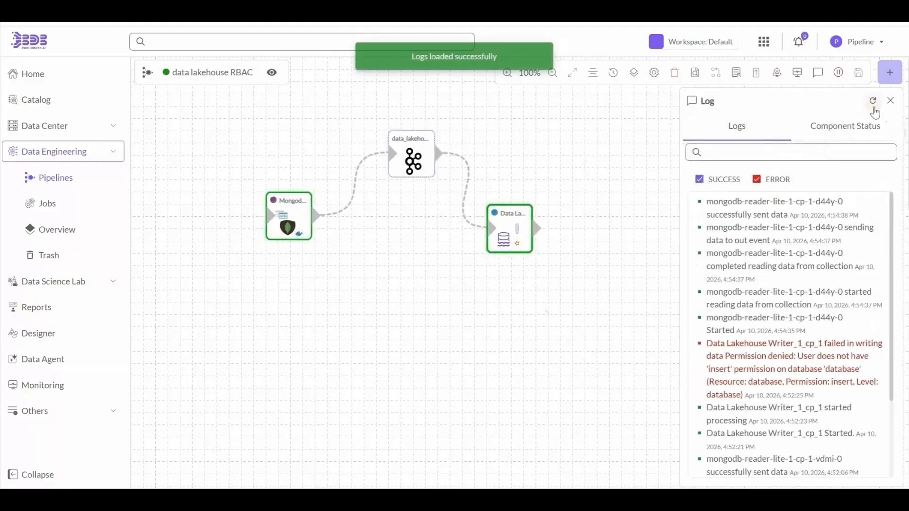
left_click(846, 126)
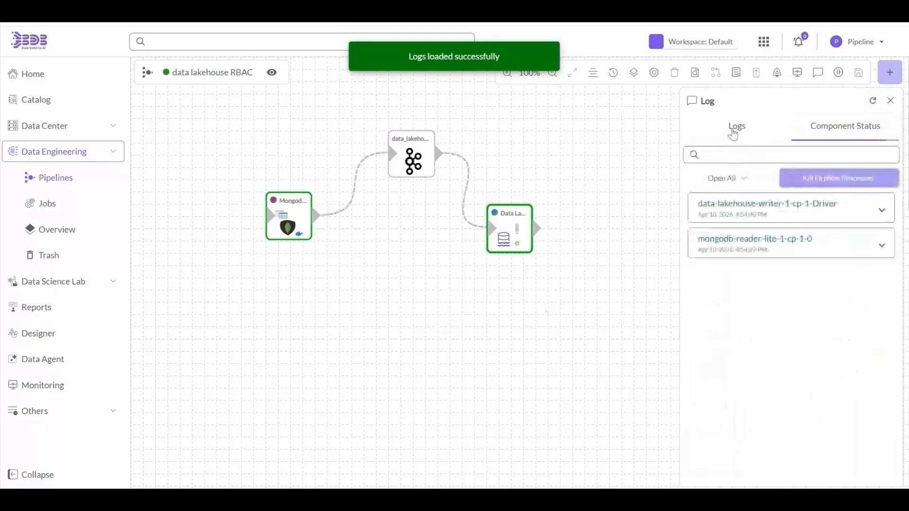
left_click(737, 127)
left_click(872, 101)
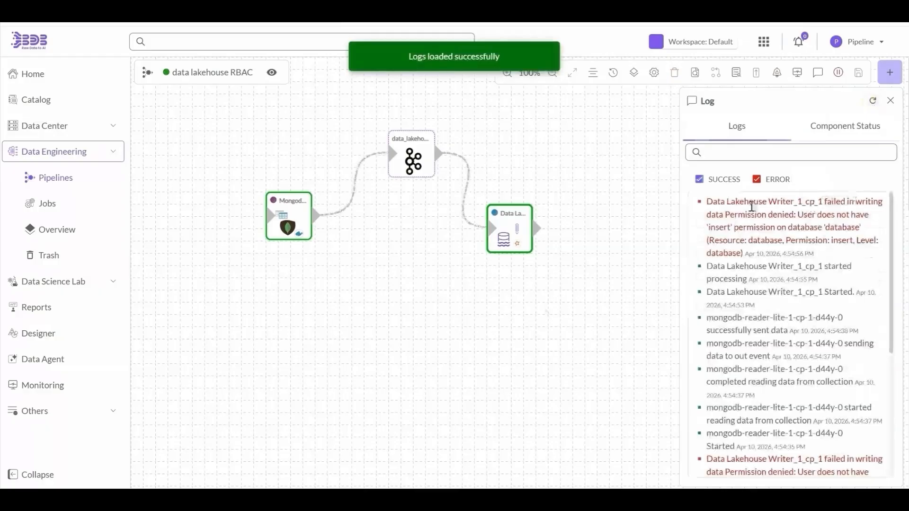
triple_click(749, 201)
double_click(753, 227)
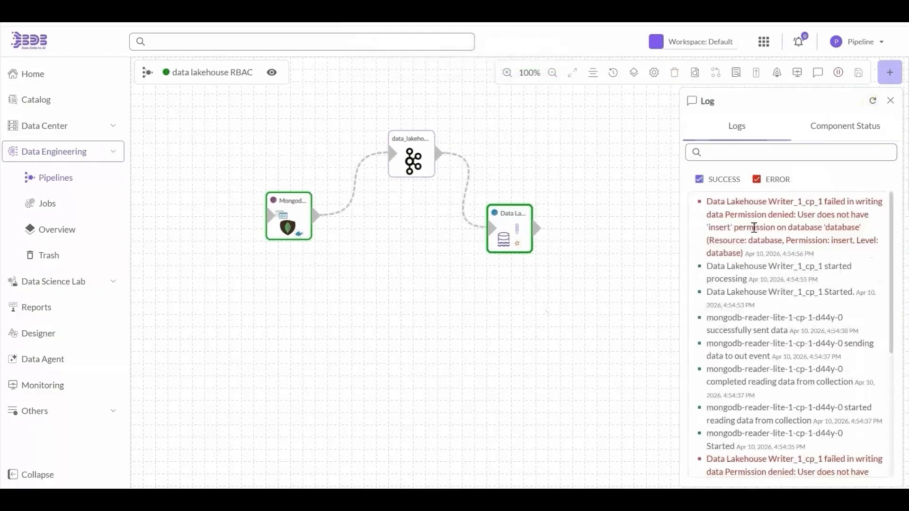
double_click(719, 227)
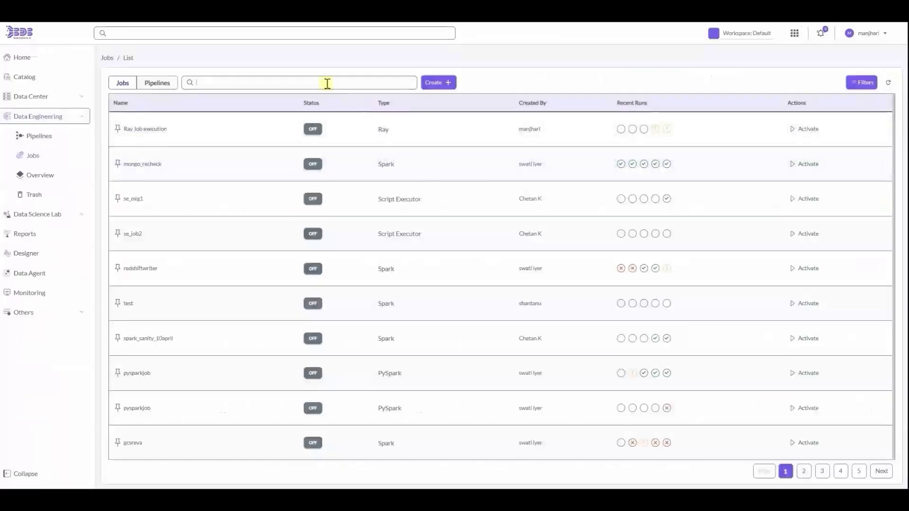
- Search jobs for 'ray', open ray_Job_Demo, and review its resource settings in Edit
left_click(327, 84)
type("ray")
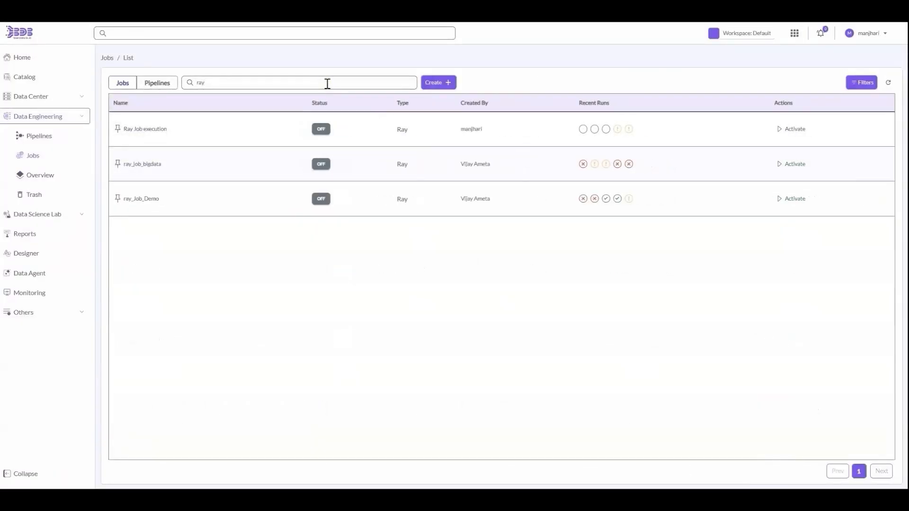
left_click(459, 208)
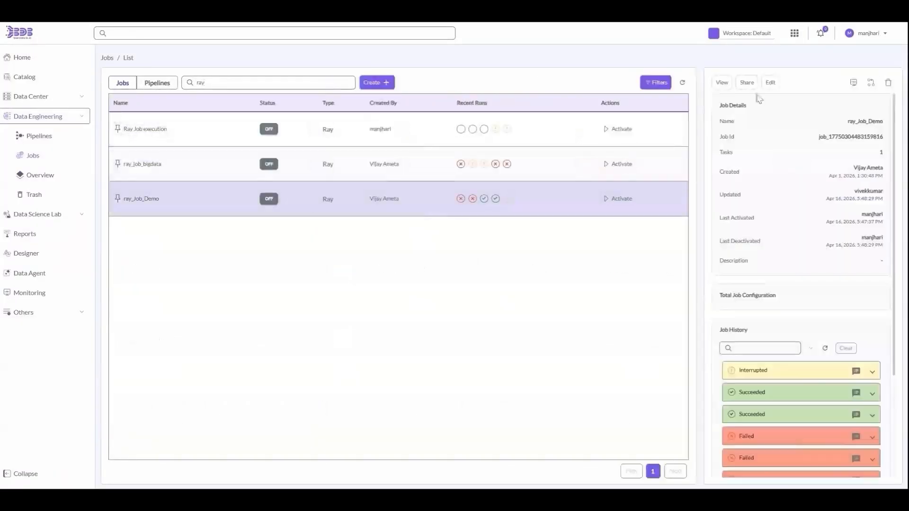
left_click(723, 85)
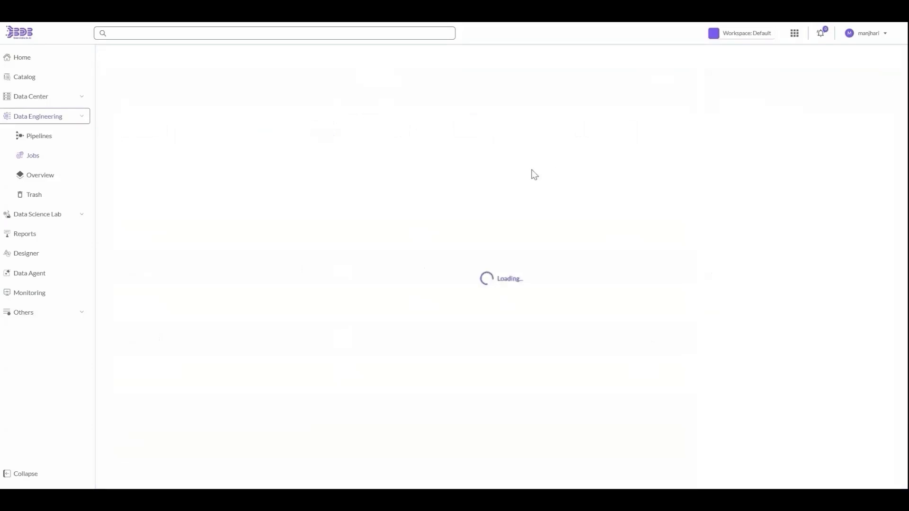
left_click(216, 56)
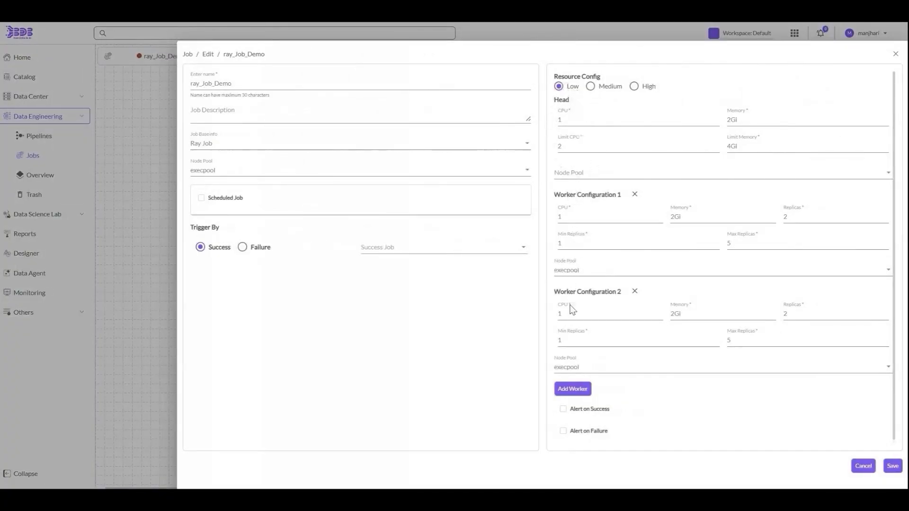
scroll(622, 342, "down", 1)
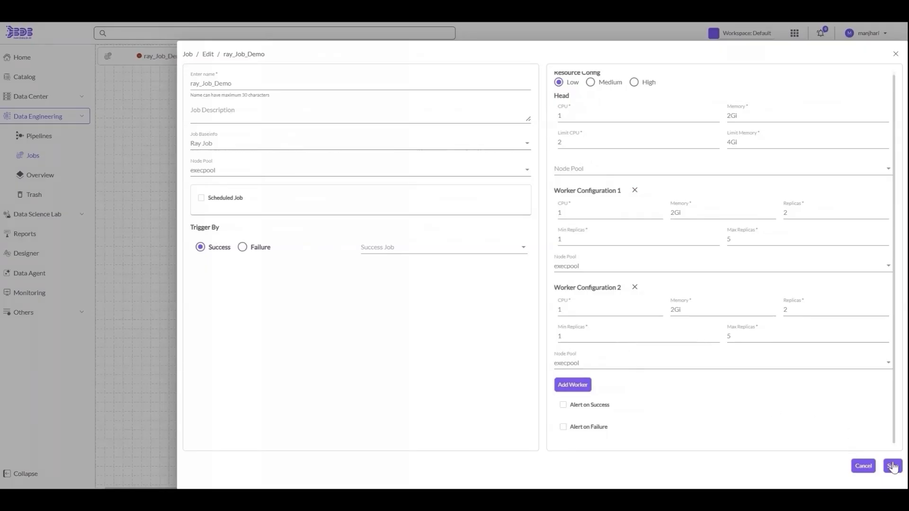
left_click(868, 466)
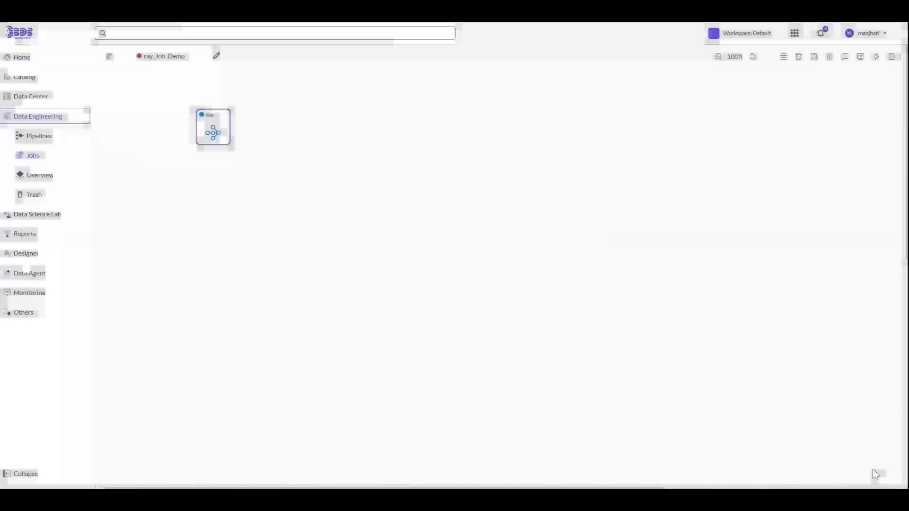
left_click(213, 132)
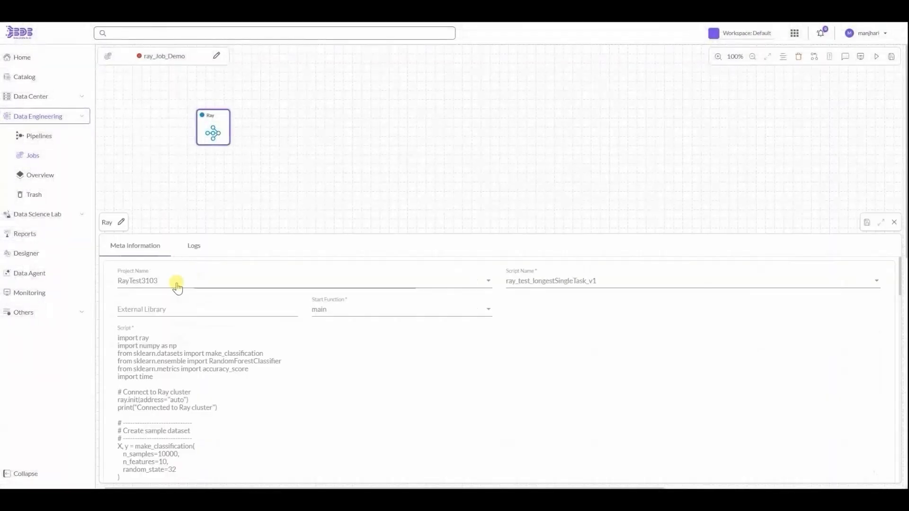
left_click(176, 286)
left_click(172, 317)
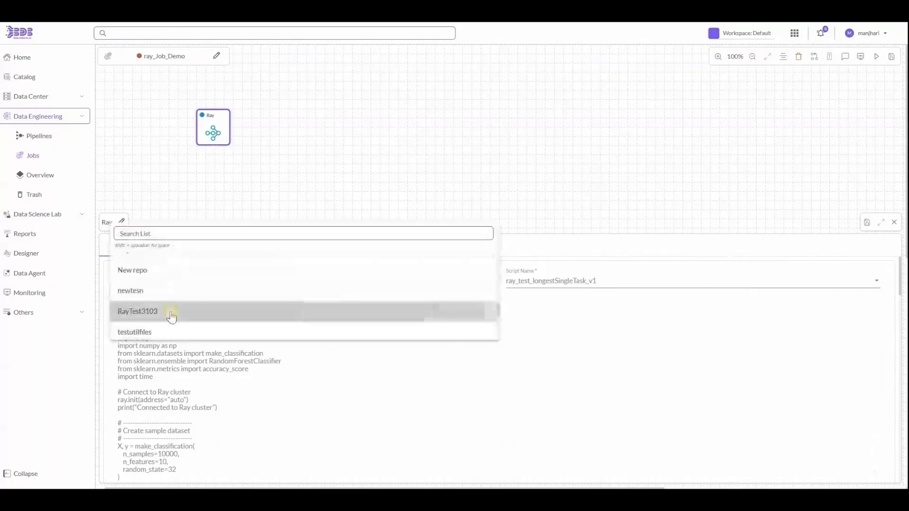
left_click(526, 289)
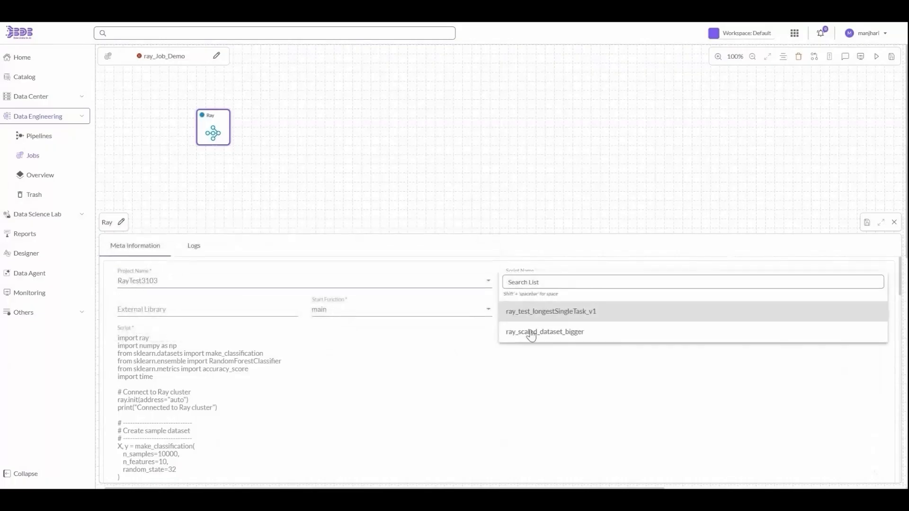
left_click(541, 312)
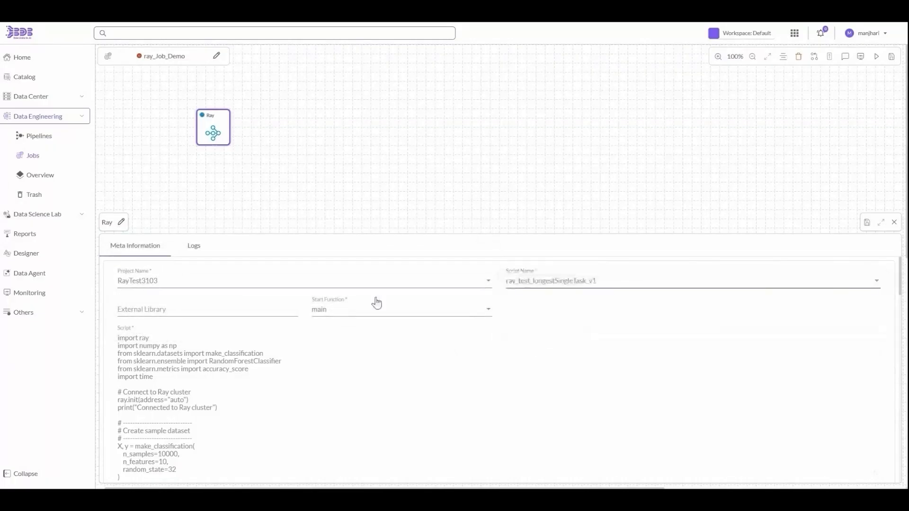
left_click(377, 310)
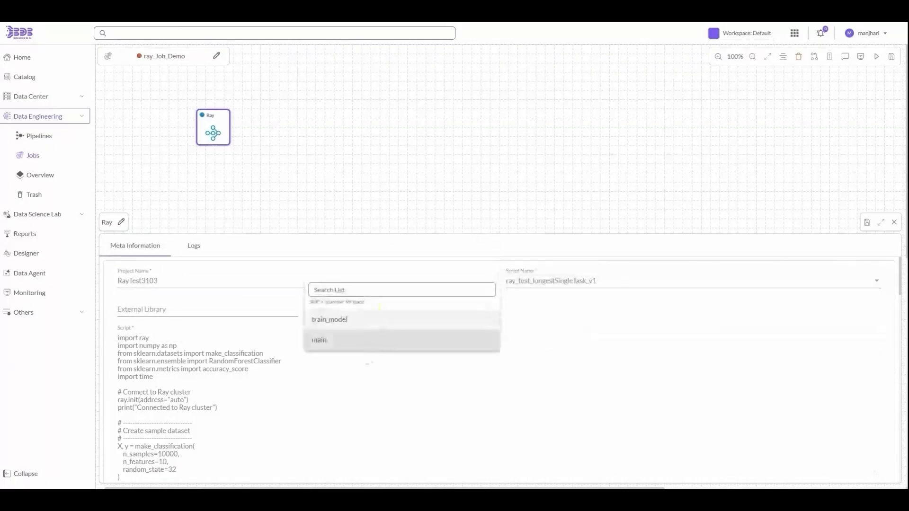
left_click(359, 337)
left_click(357, 313)
left_click(353, 332)
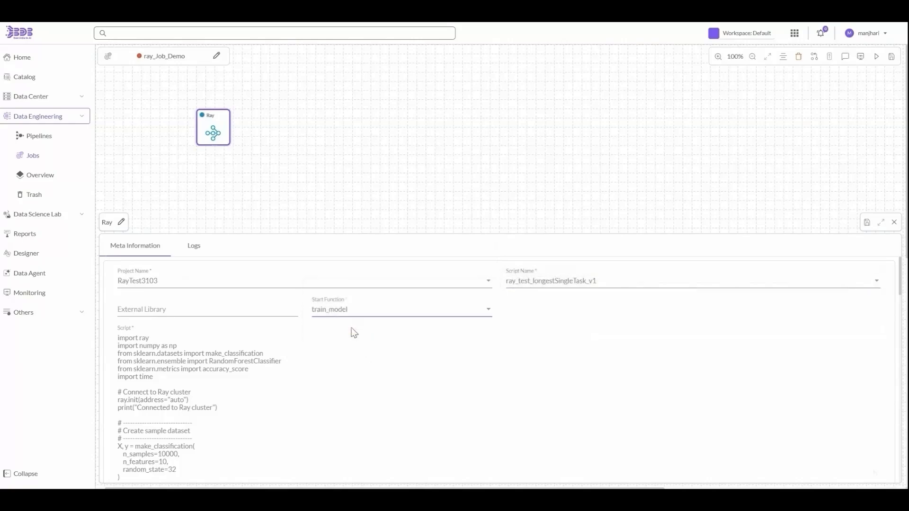
left_click(353, 314)
left_click(347, 359)
scroll(391, 384, "down", 15)
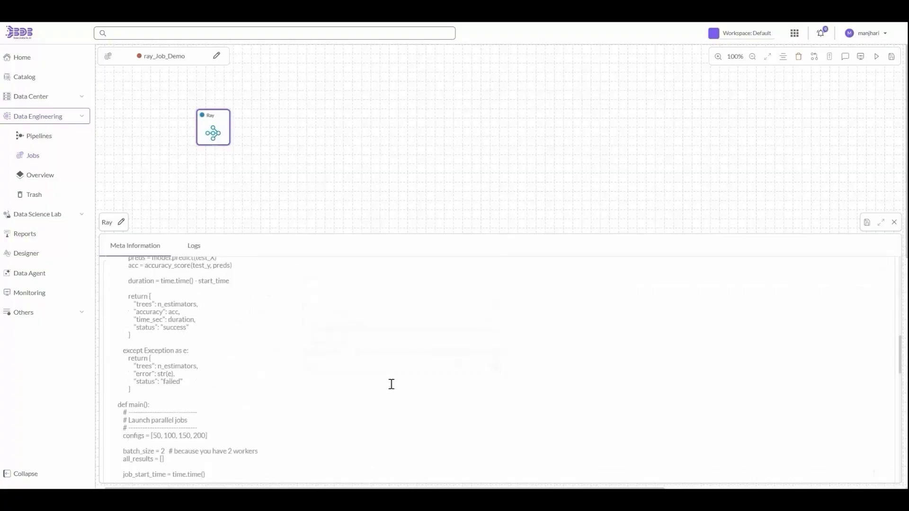
scroll(392, 384, "down", 8)
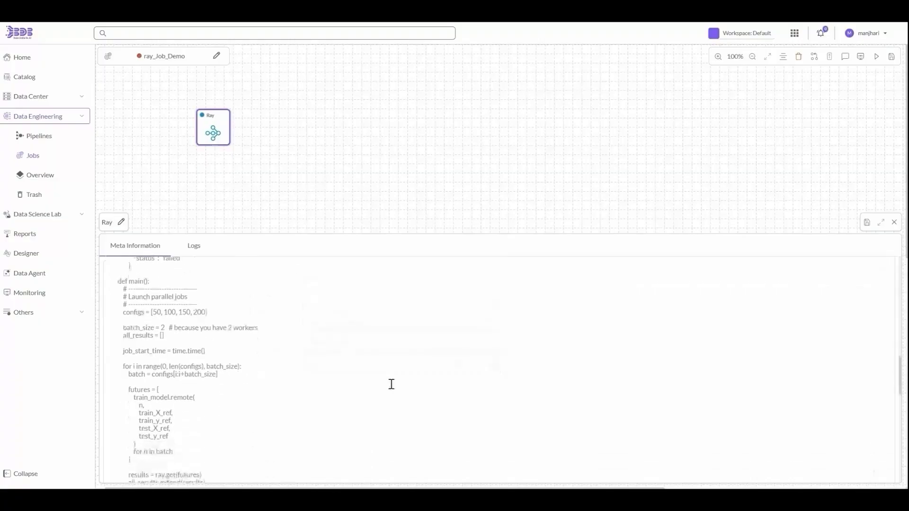
scroll(392, 385, "down", 10)
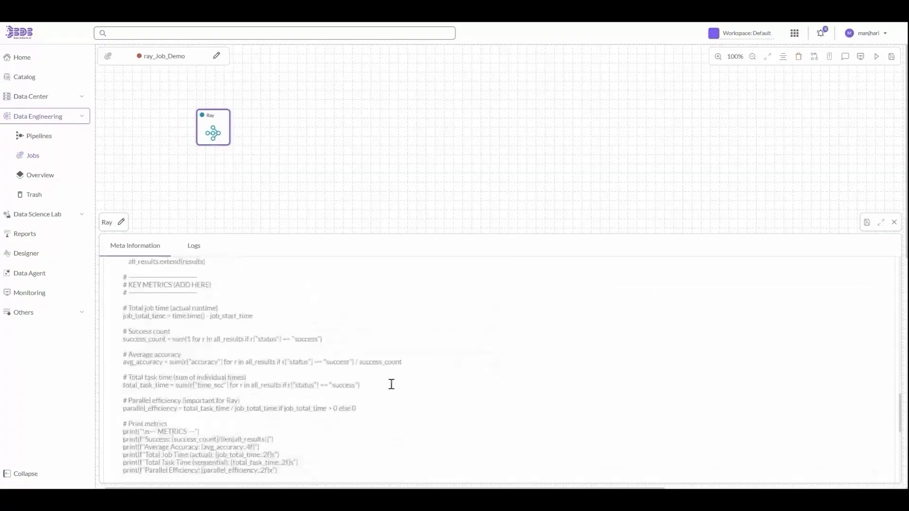
scroll(392, 384, "down", 8)
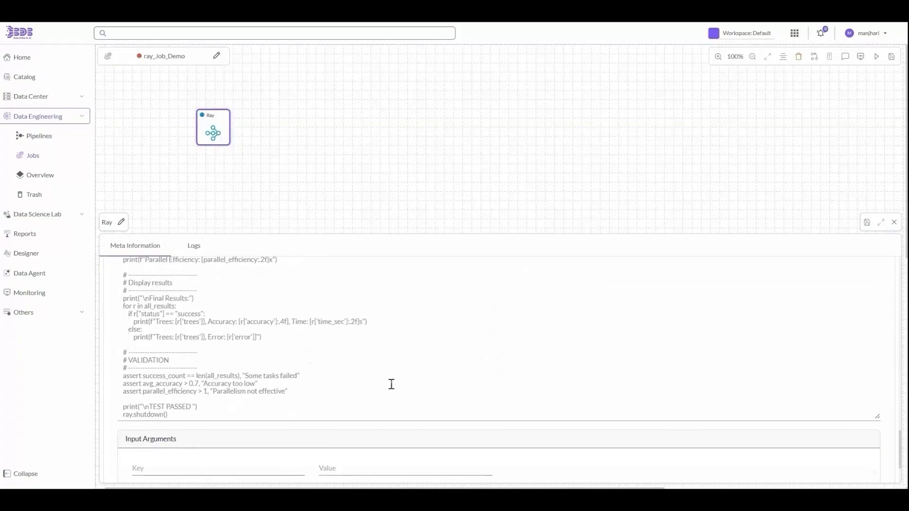
scroll(391, 385, "down", 5)
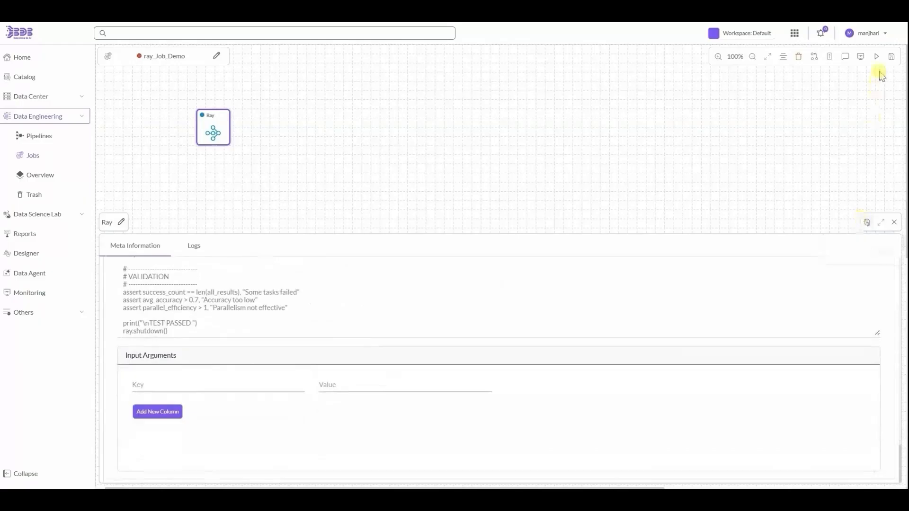
- Check the Ray job's pod status and latest log entry, then close the log and Ray details panels
left_click(845, 60)
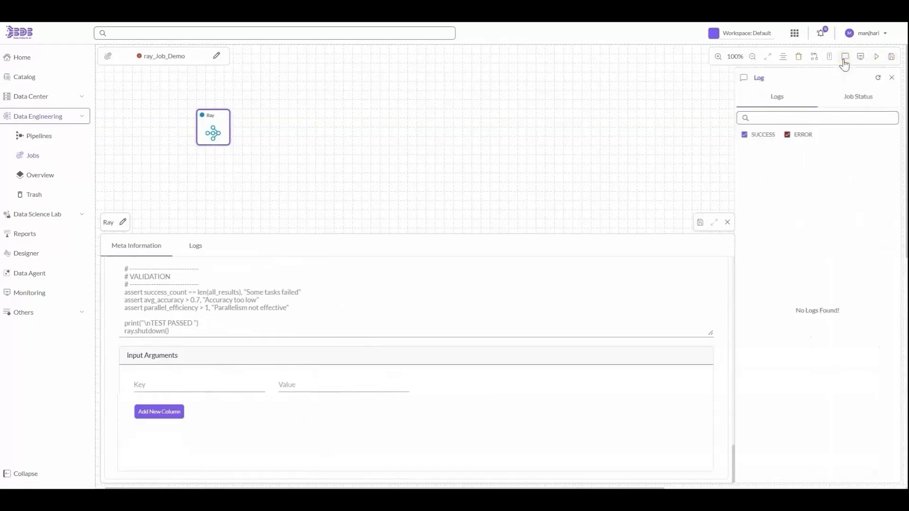
left_click(848, 103)
left_click(794, 105)
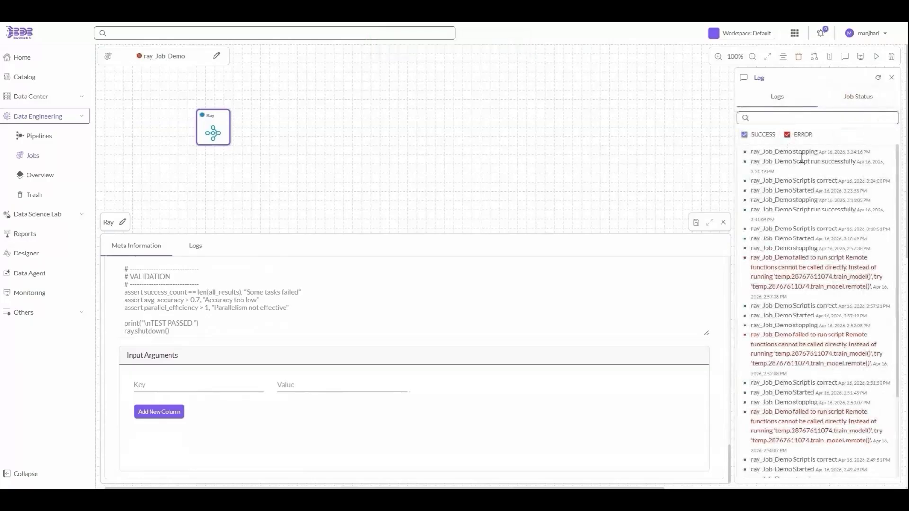
triple_click(801, 158)
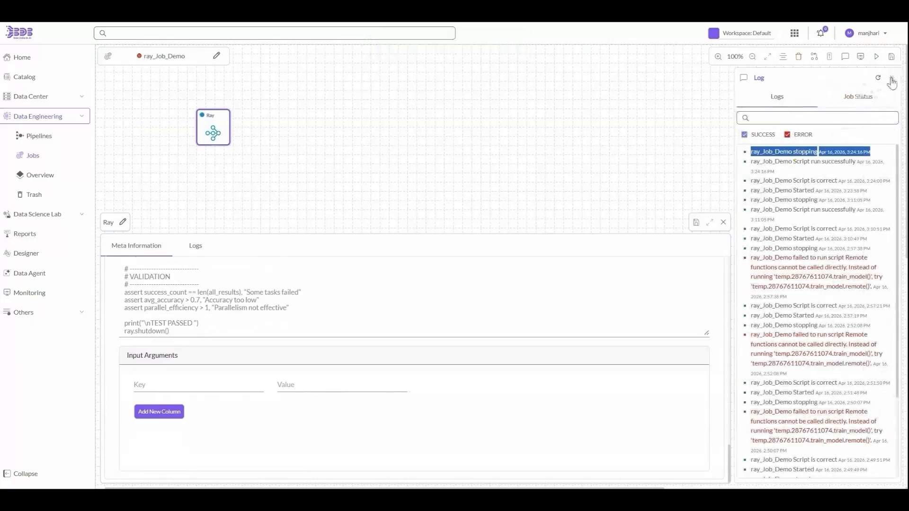
left_click(891, 80)
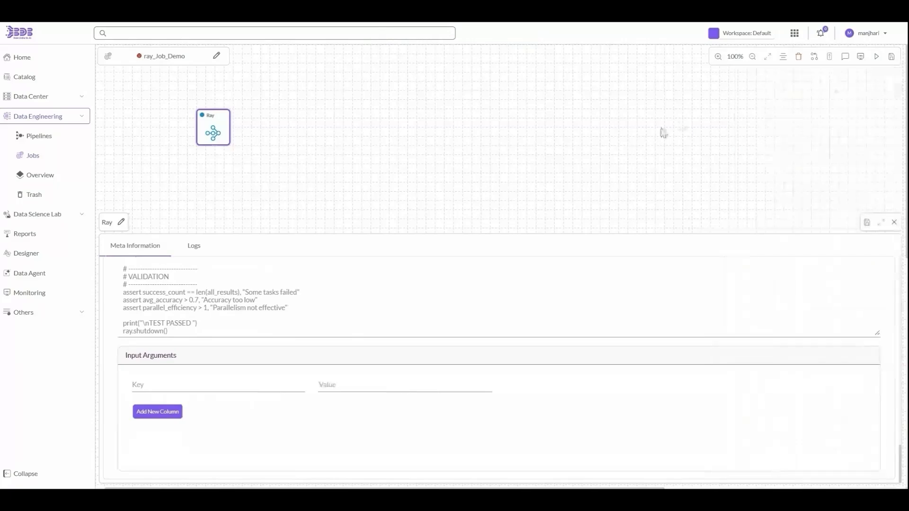
left_click(894, 223)
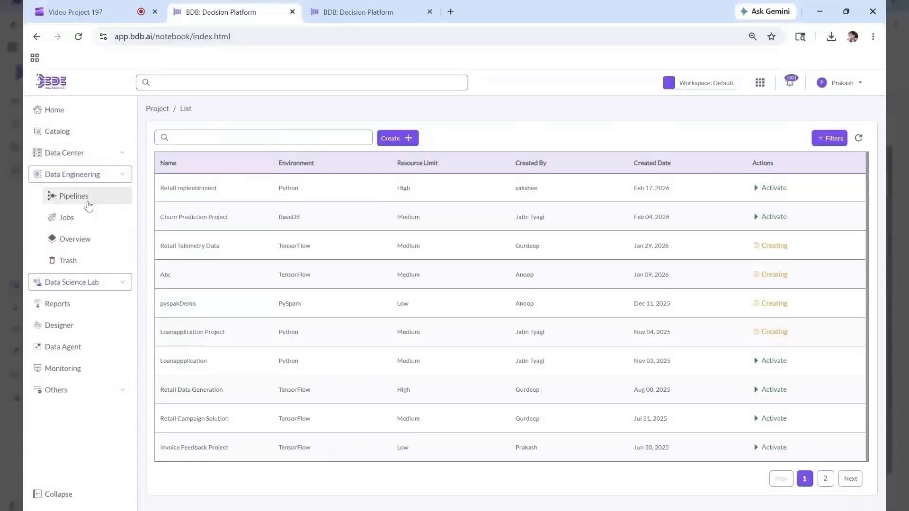
- Switch the menu to Data Science Lab and enter RayconfigProject as the new project name
left_click(91, 178)
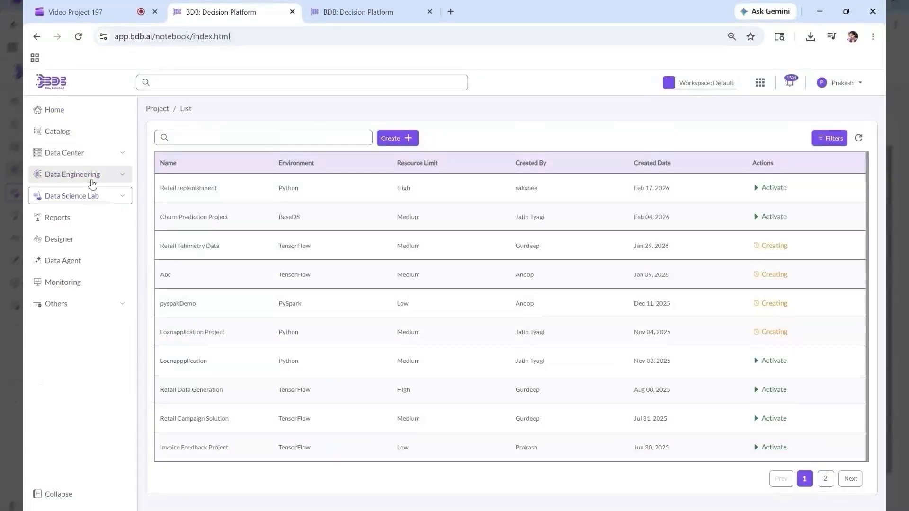
left_click(88, 200)
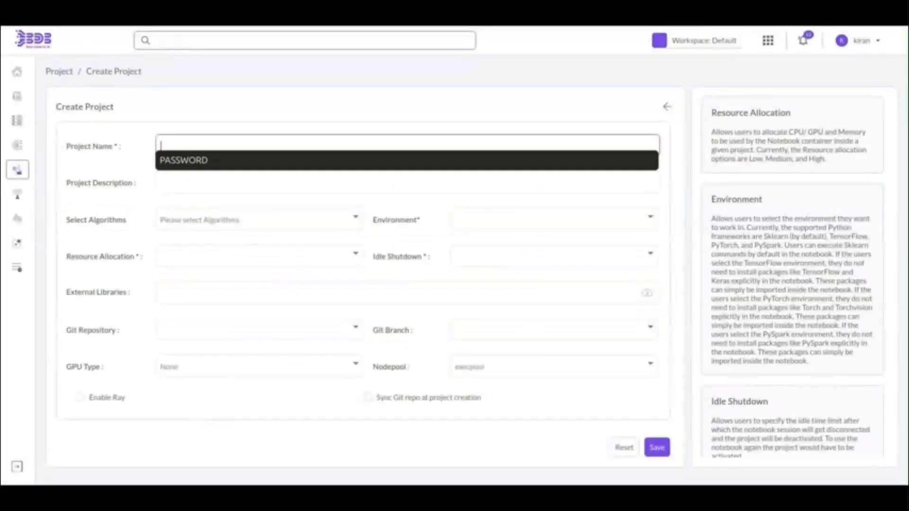
type("RayconfigProject")
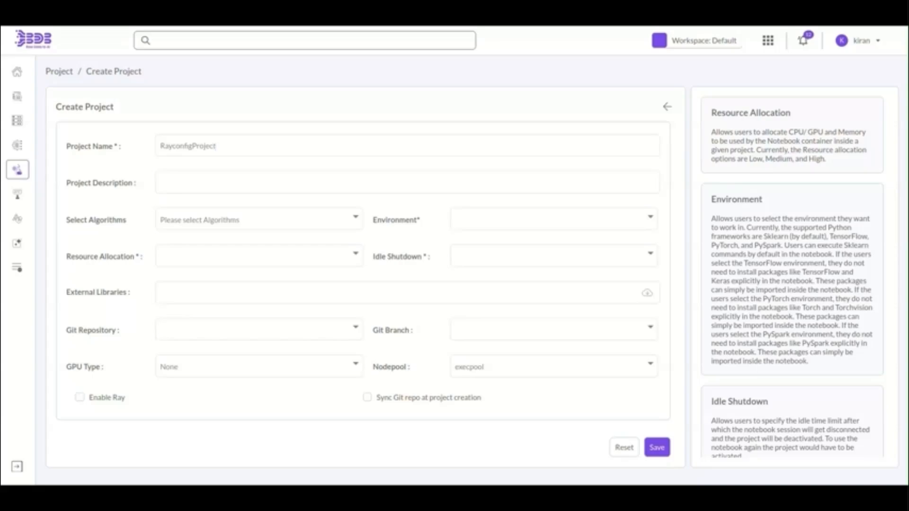
- Choose the Python PyTorch environment, Medium resource allocation and 30m idle shutdown
left_click(554, 219)
left_click(482, 240)
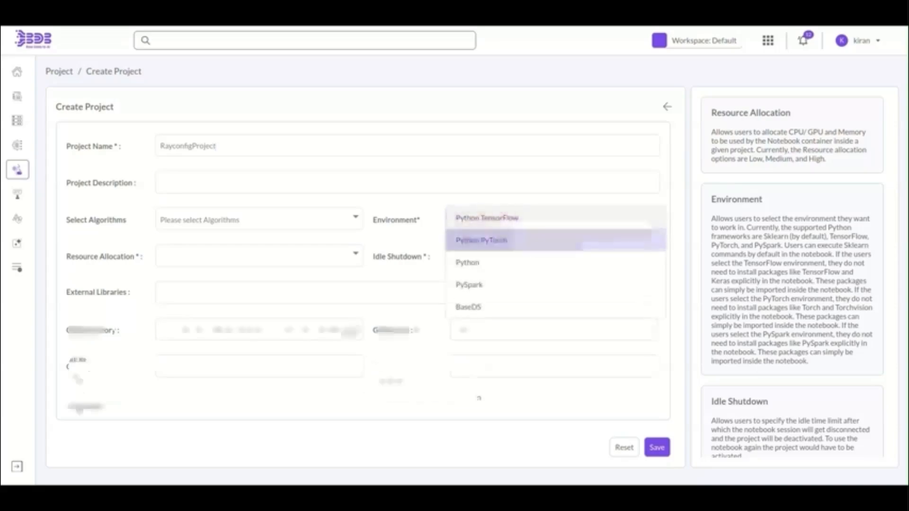
left_click(259, 256)
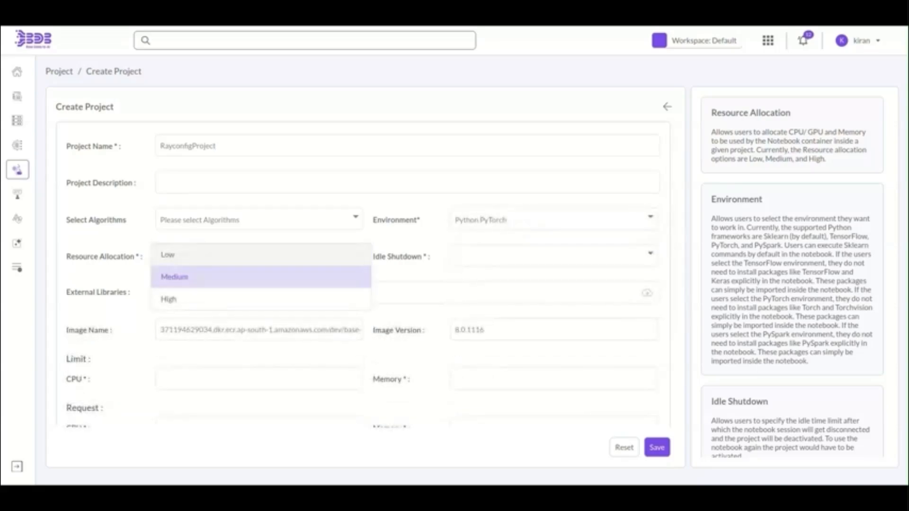
left_click(175, 277)
left_click(552, 255)
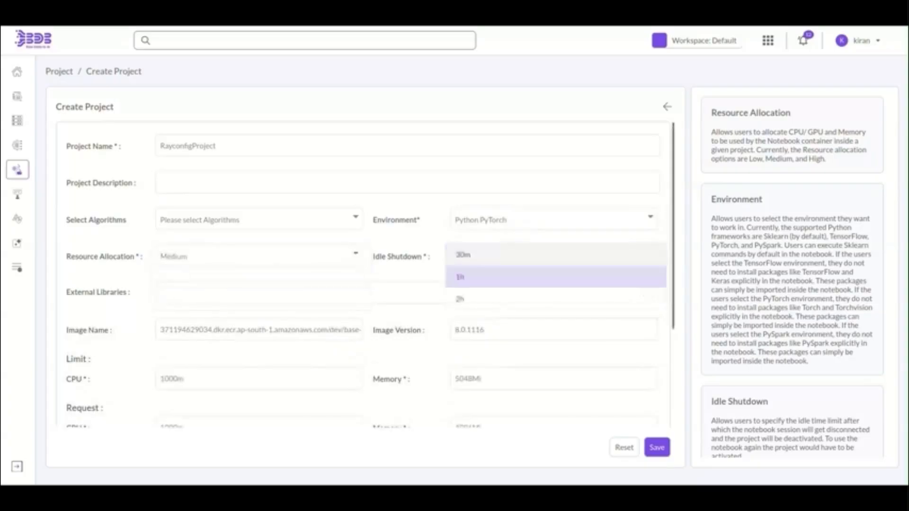
left_click(552, 254)
scroll(551, 256, "down", 3)
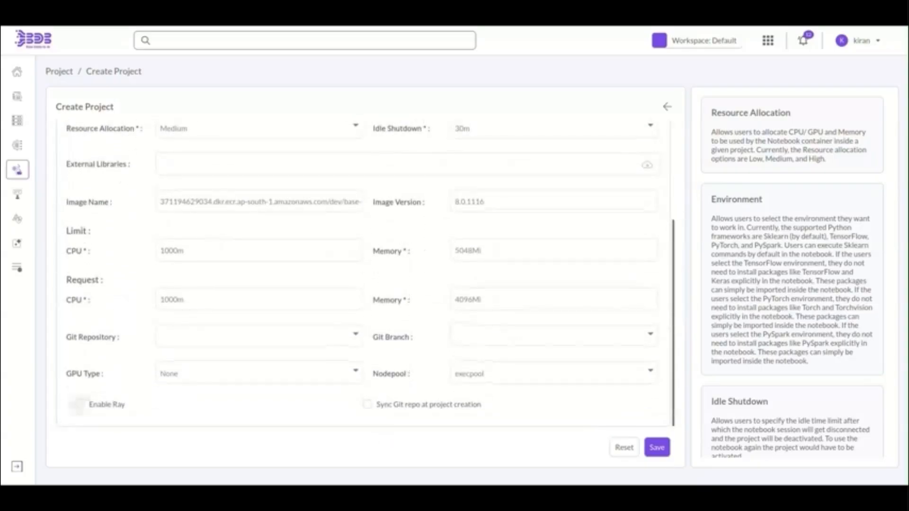
- Enable Ray with an execpool head nodepool and two execpool workers, and apply it
left_click(79, 404)
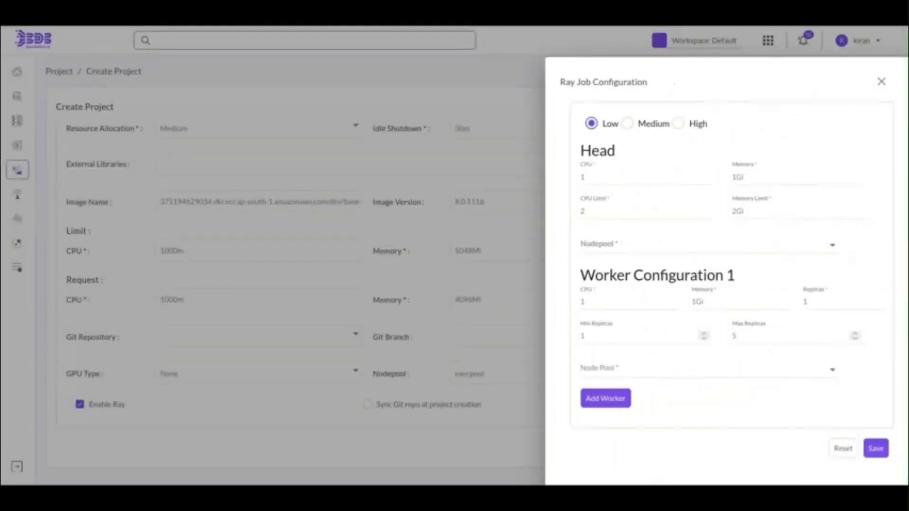
left_click(672, 245)
left_click(672, 244)
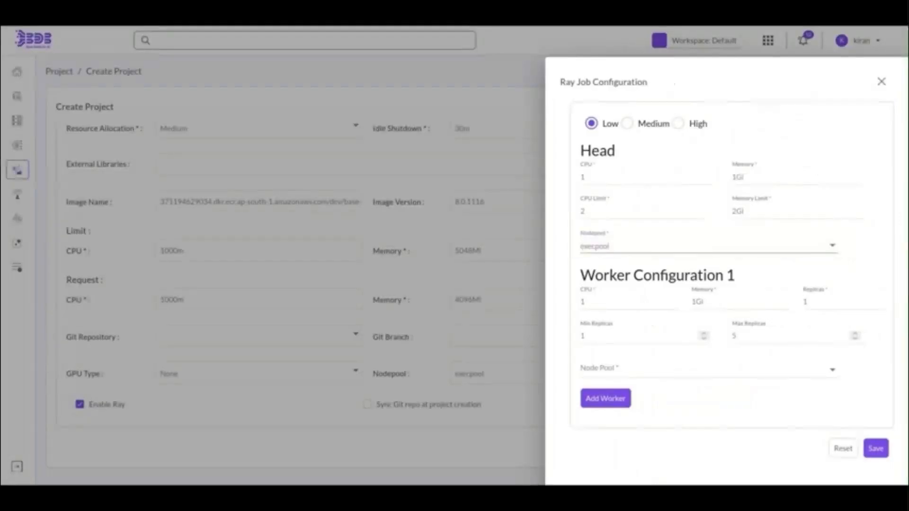
left_click(672, 369)
left_click(672, 368)
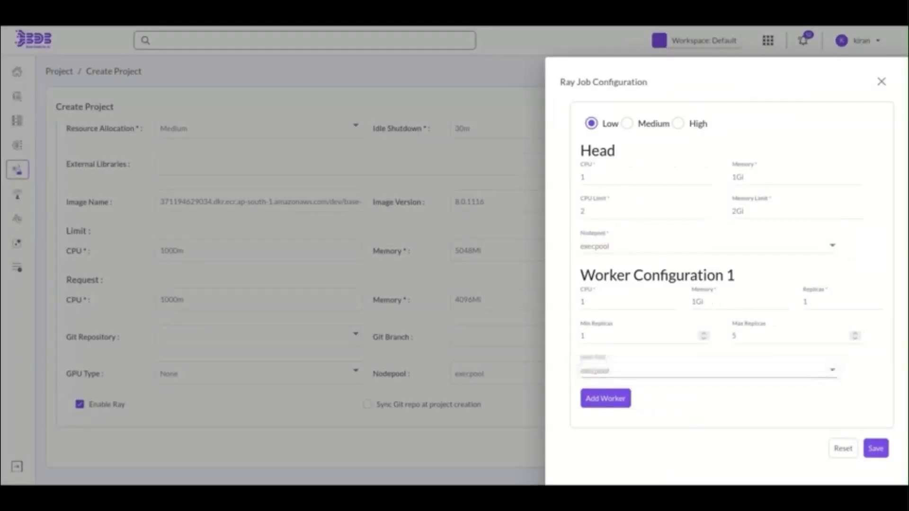
left_click(605, 399)
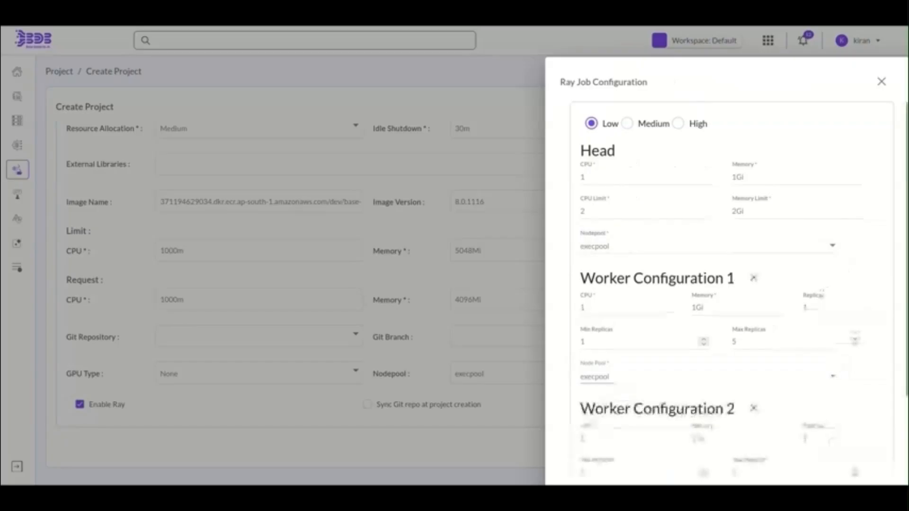
scroll(727, 294, "down", 3)
left_click(672, 396)
left_click(672, 397)
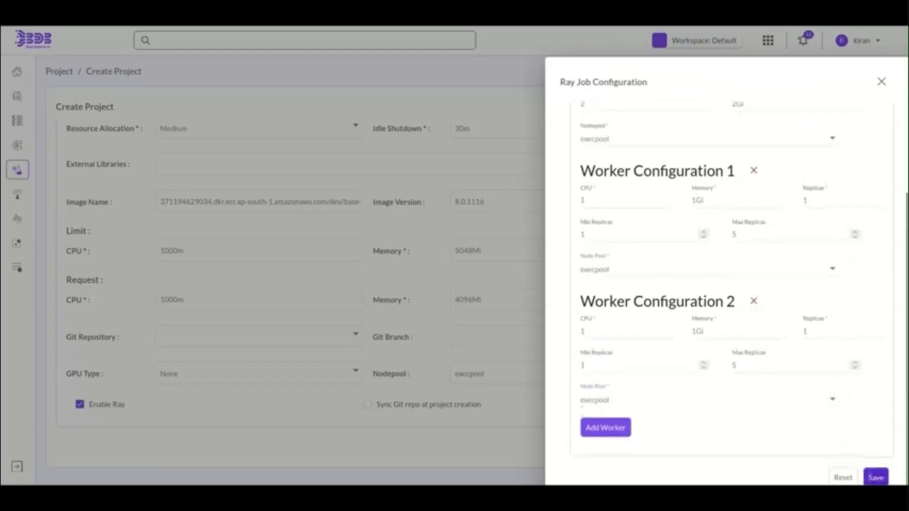
left_click(876, 476)
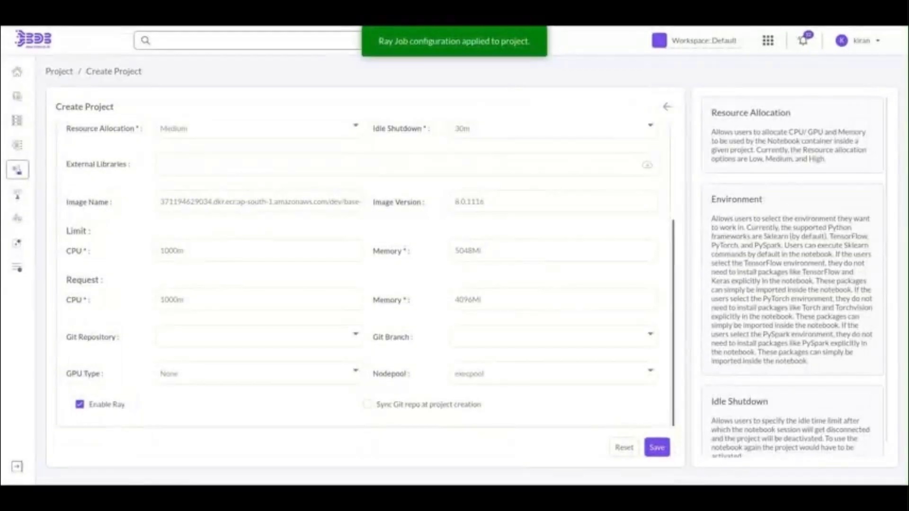
- Save the new Ray-enabled project and review the ray.init connection lines in the ray_test notebook
left_click(657, 447)
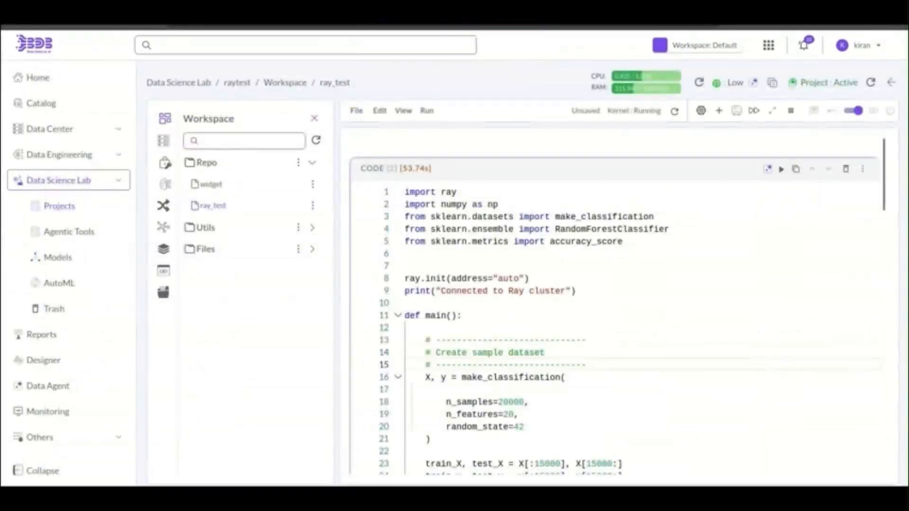
left_click_drag(566, 290, 416, 279)
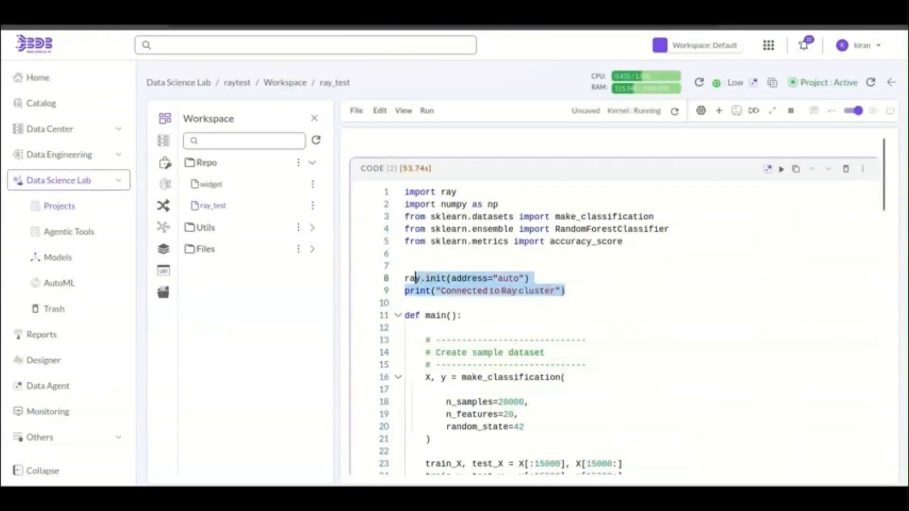
left_click(575, 291)
- Rerun the Ray training cell and follow its output as the cluster autoscales to 6 CPUs
scroll(575, 291, "down", 13)
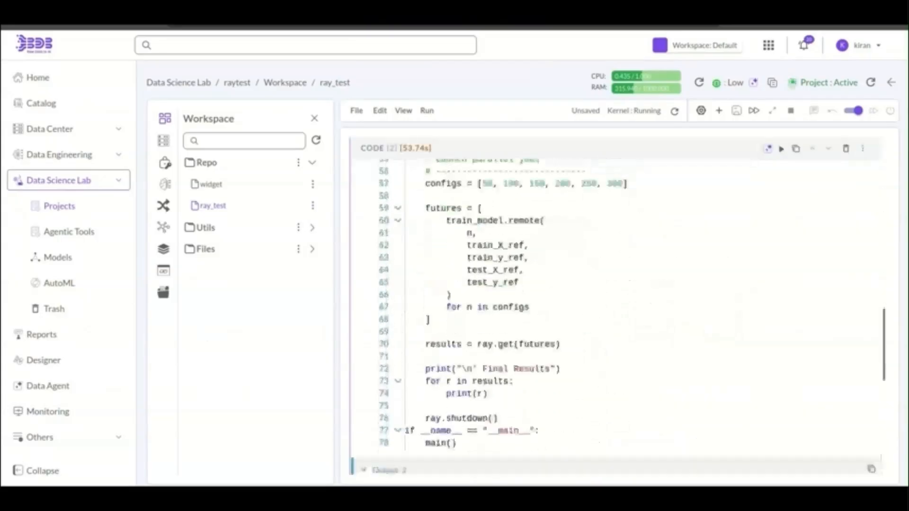
scroll(575, 291, "down", 3)
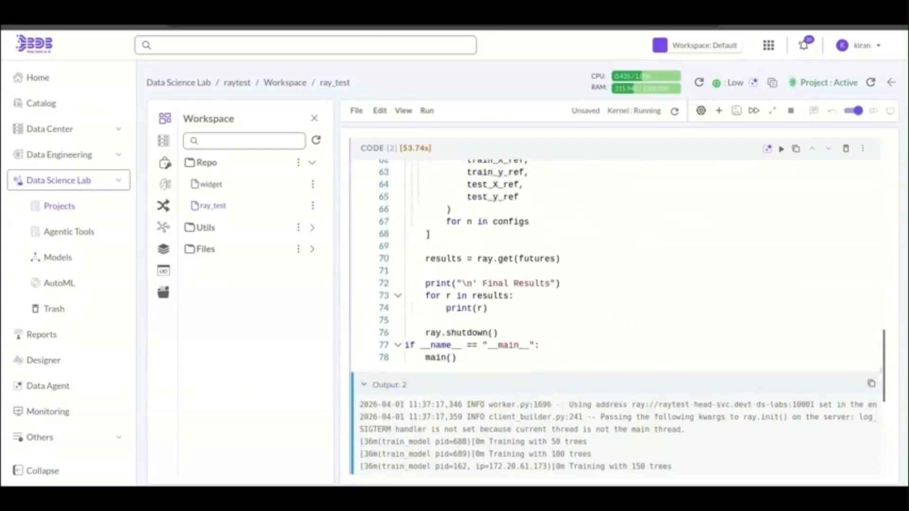
left_click(781, 149)
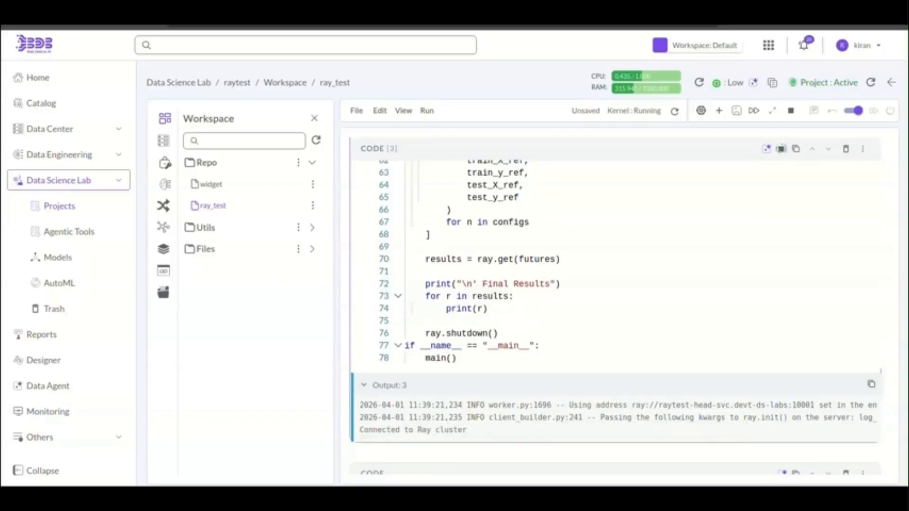
scroll(615, 312, "down", 2)
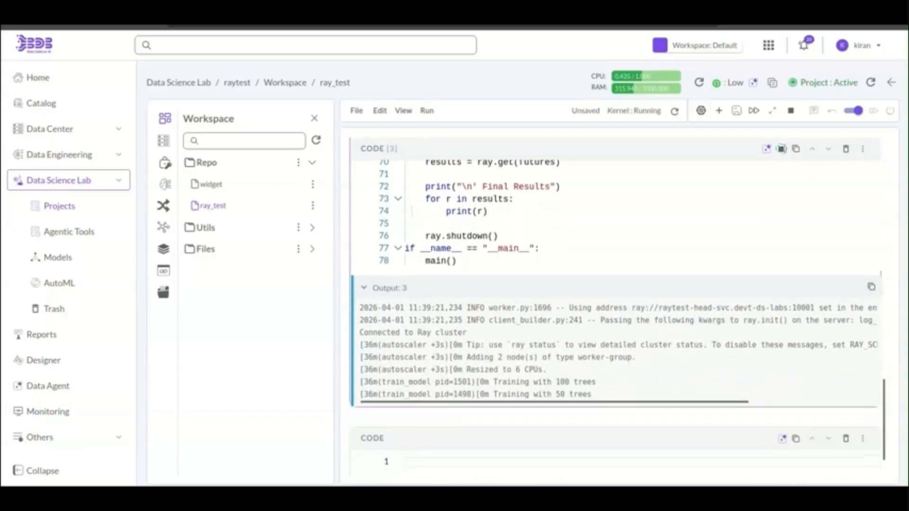
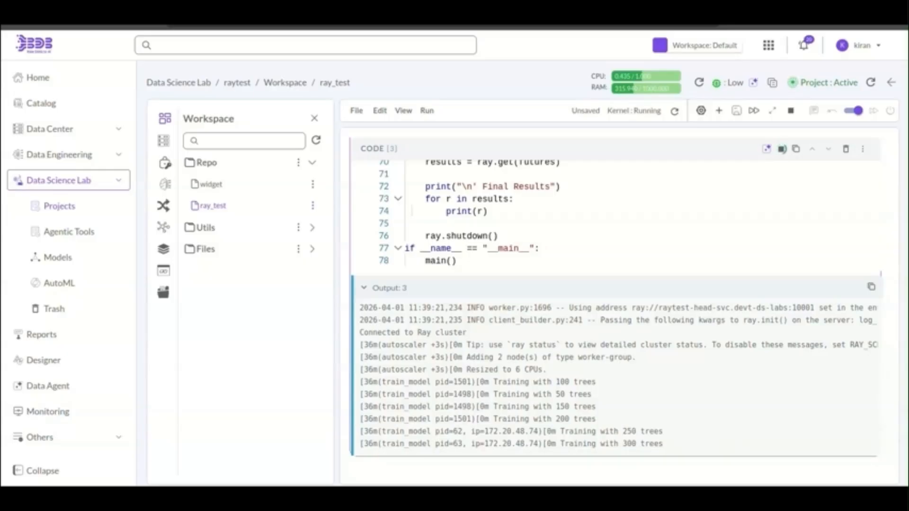
- Scroll down through the ray_test notebook's training output
scroll(616, 327, "down", 1)
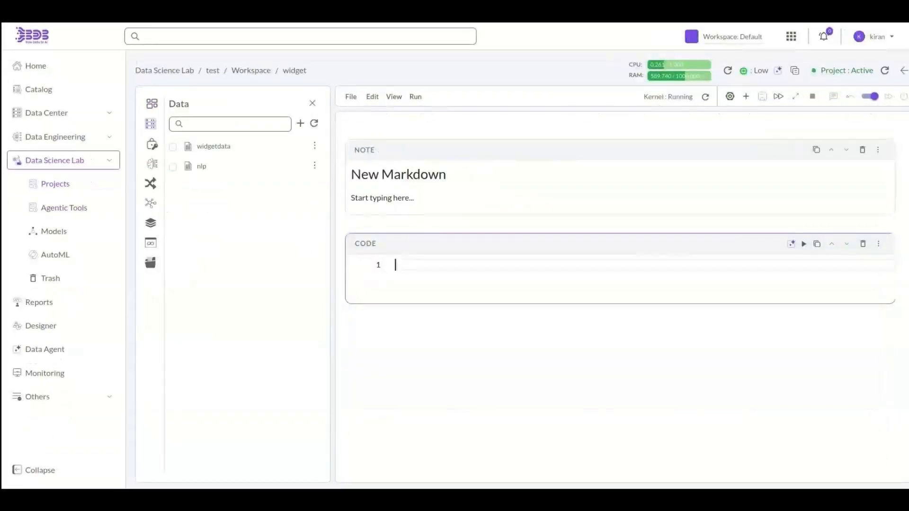
- Load widgetdata into df_widgetdata, add df_widgetdata on line 4, and run the cell to preview it
left_click(173, 146)
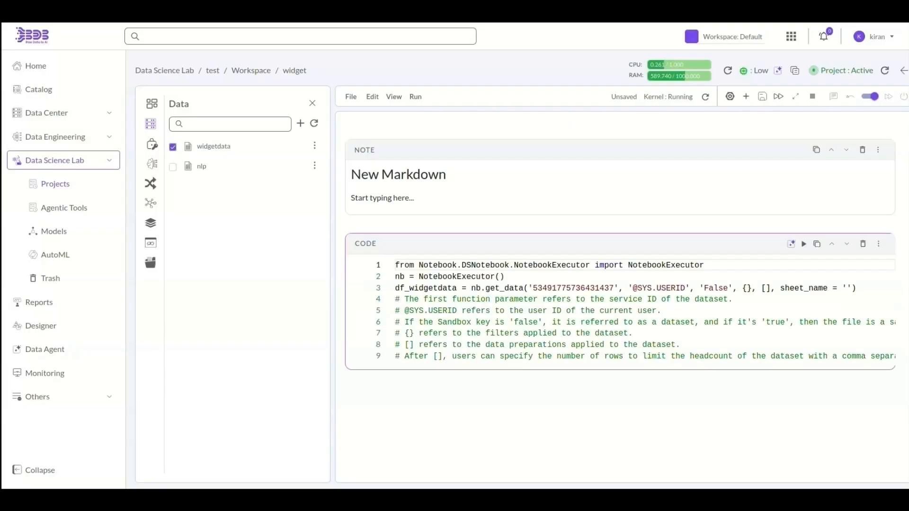
double_click(424, 288)
key("ctrl+c")
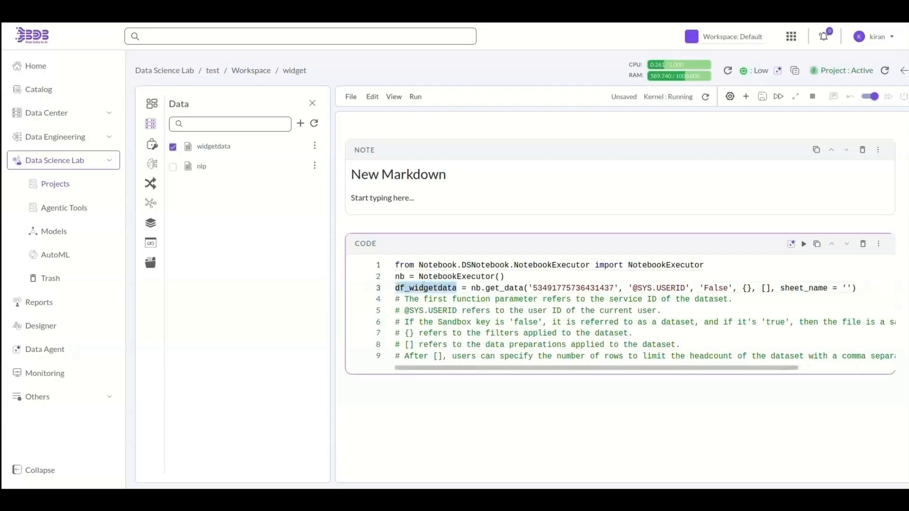
key("End")
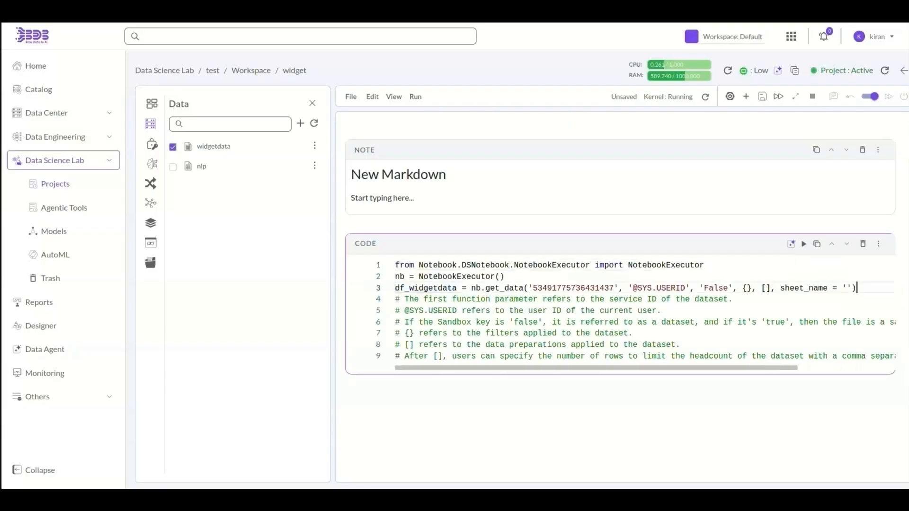
key("Return")
key("ctrl+v")
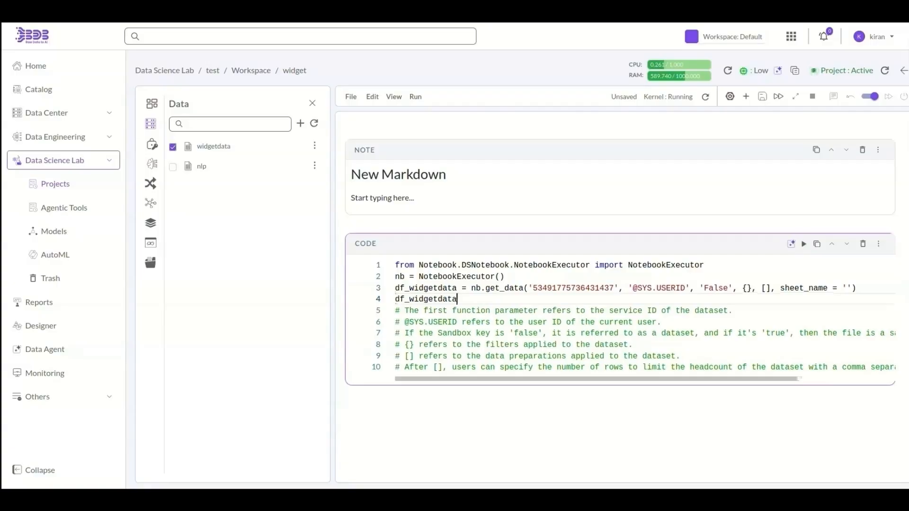
key("shift+Return")
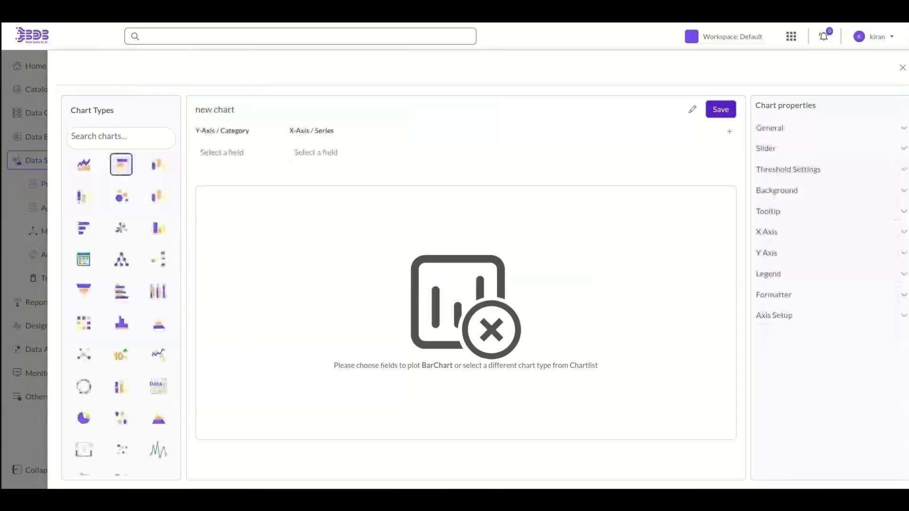
- Build an Area chart with expyrsper_ctc as the series over skills, and save it
left_click(237, 153)
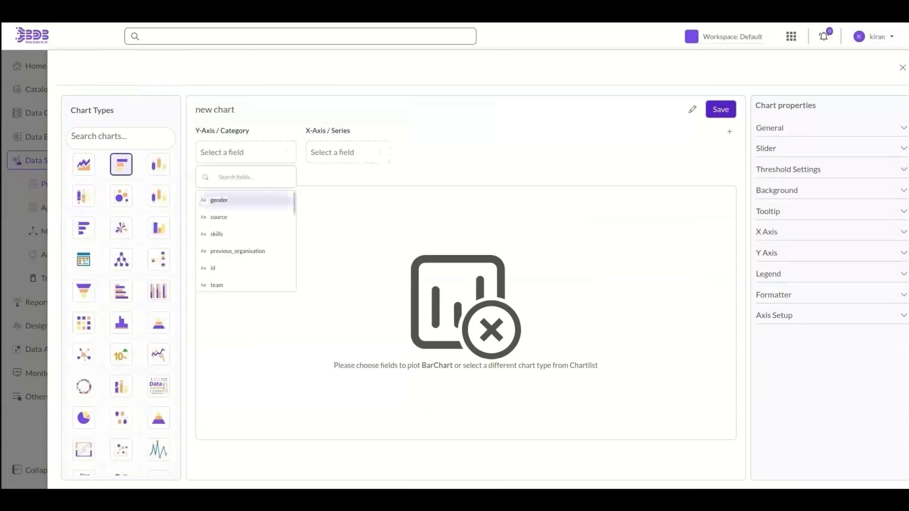
left_click(220, 200)
left_click(332, 152)
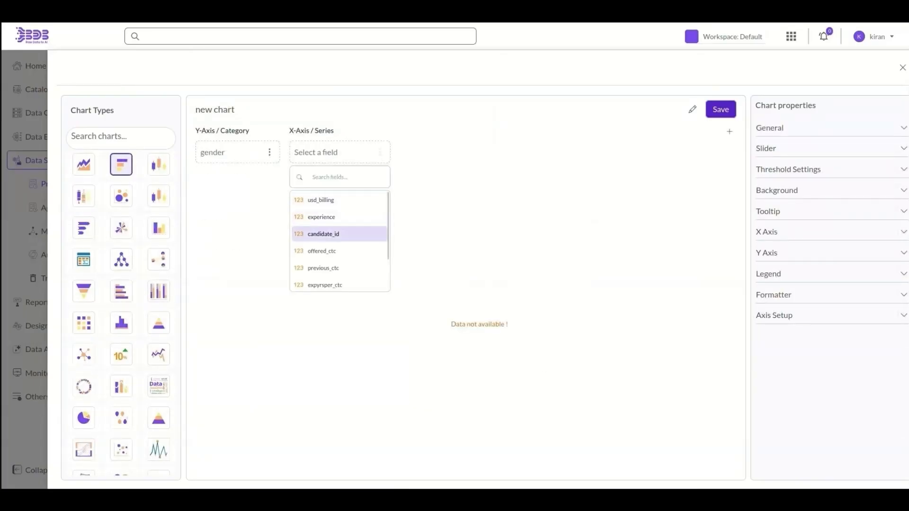
left_click(324, 233)
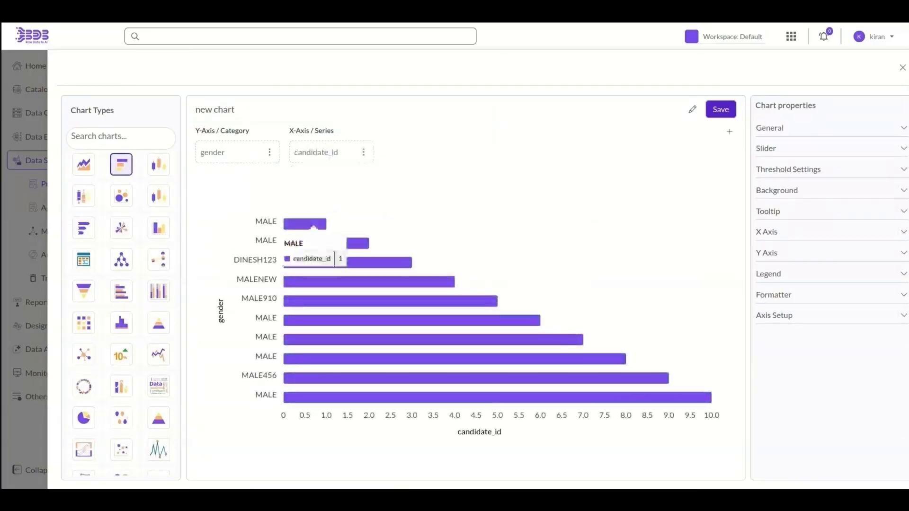
left_click(332, 152)
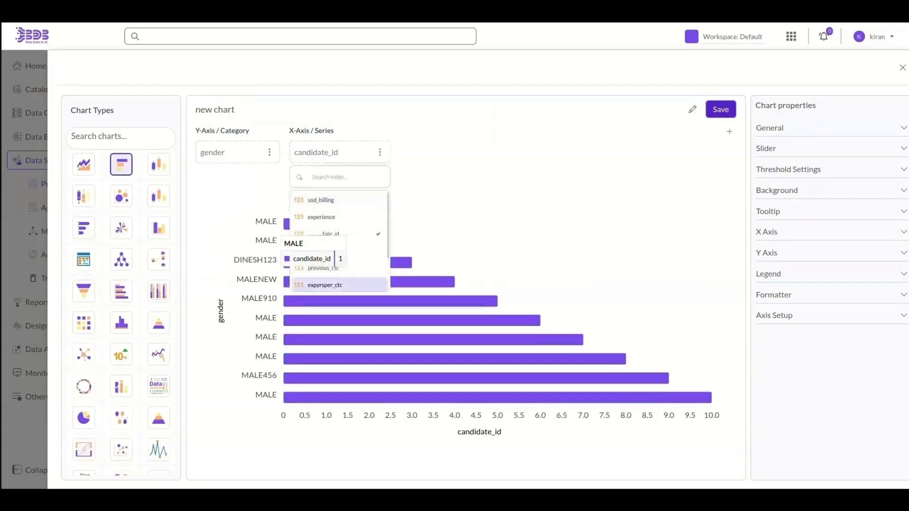
left_click(325, 285)
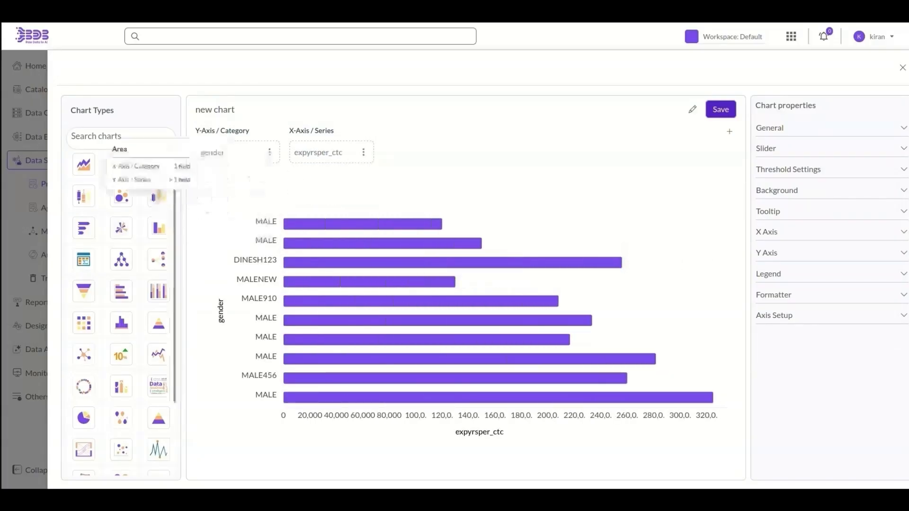
left_click(84, 165)
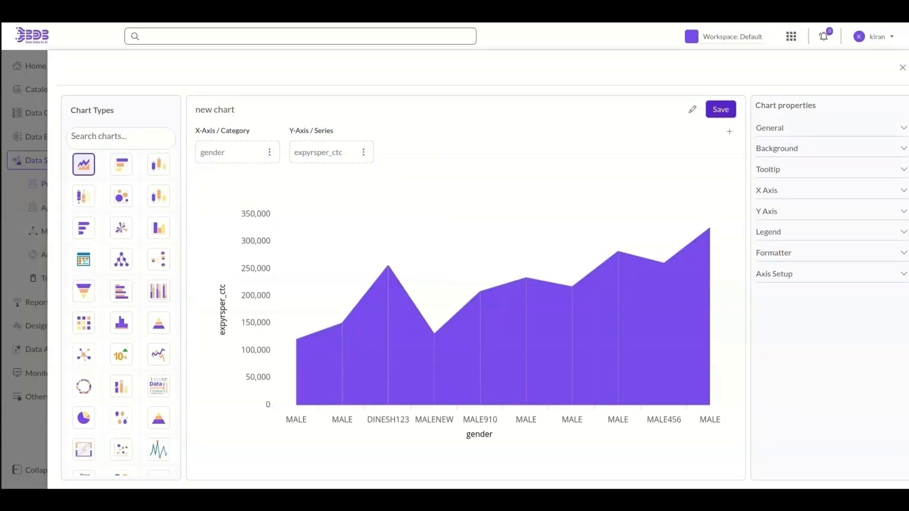
left_click(269, 152)
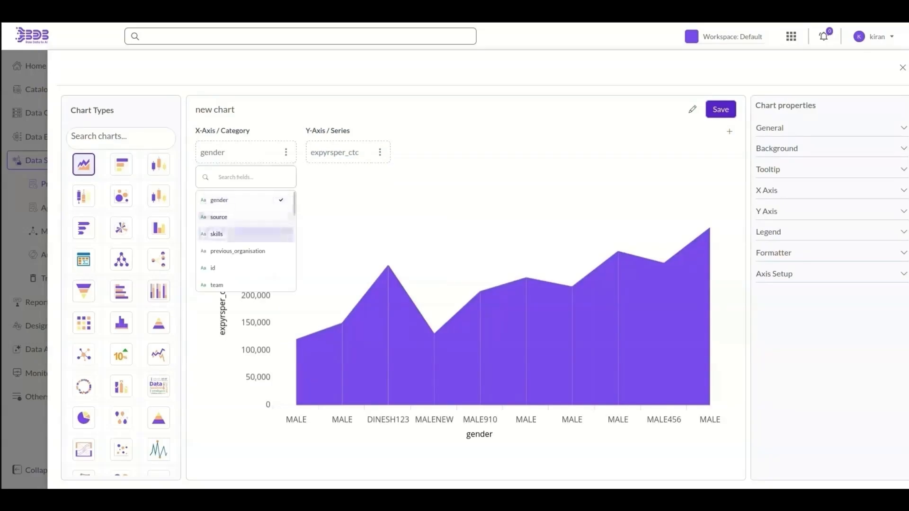
left_click(217, 234)
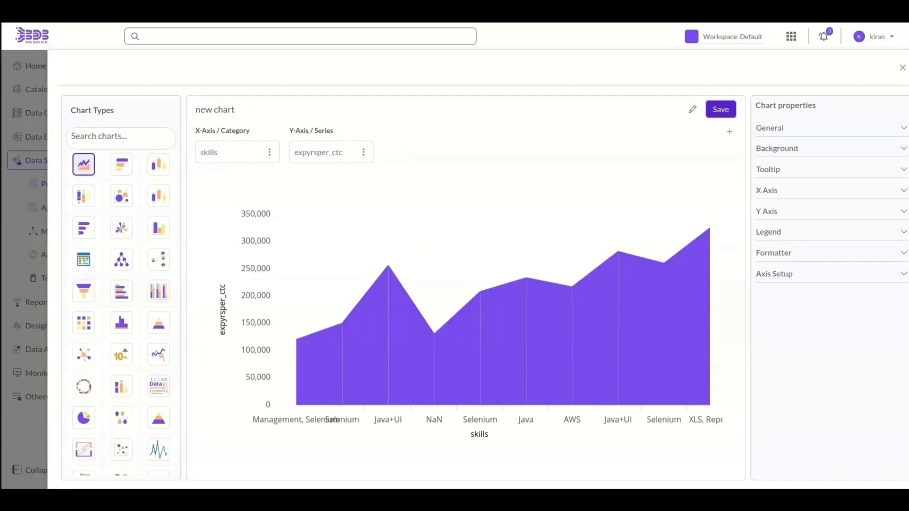
left_click(720, 109)
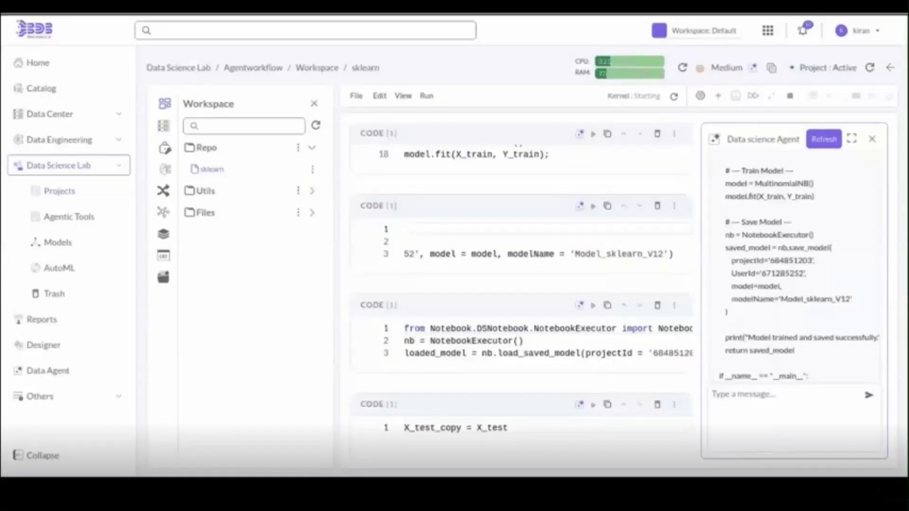
scroll(534, 248, "up", 5)
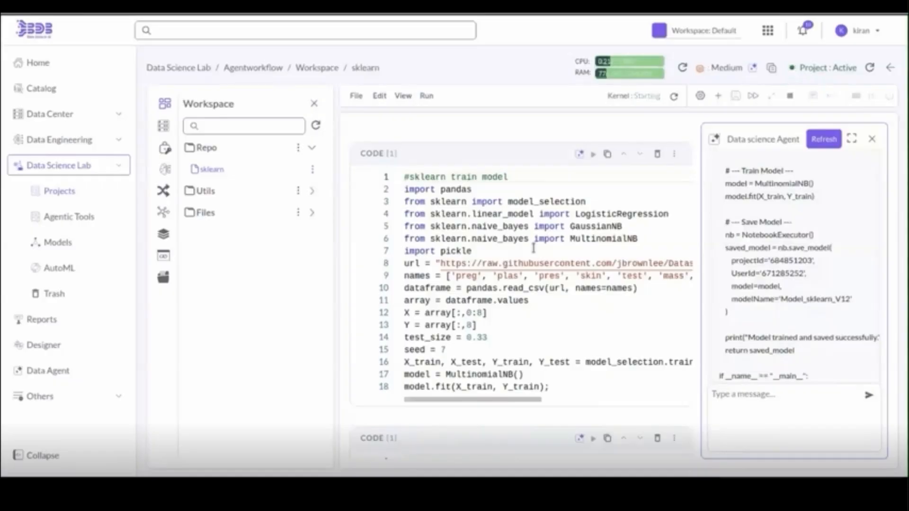
scroll(789, 253, "up", 10)
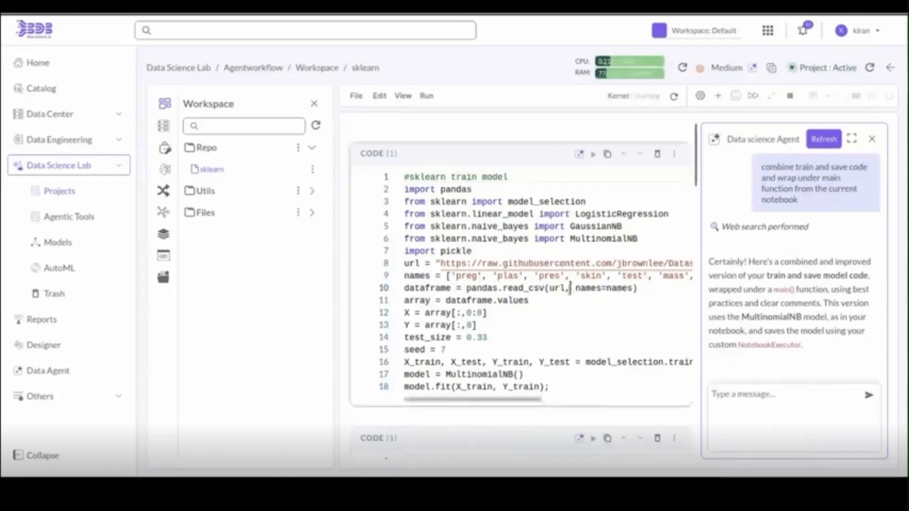
scroll(570, 288, "down", 5)
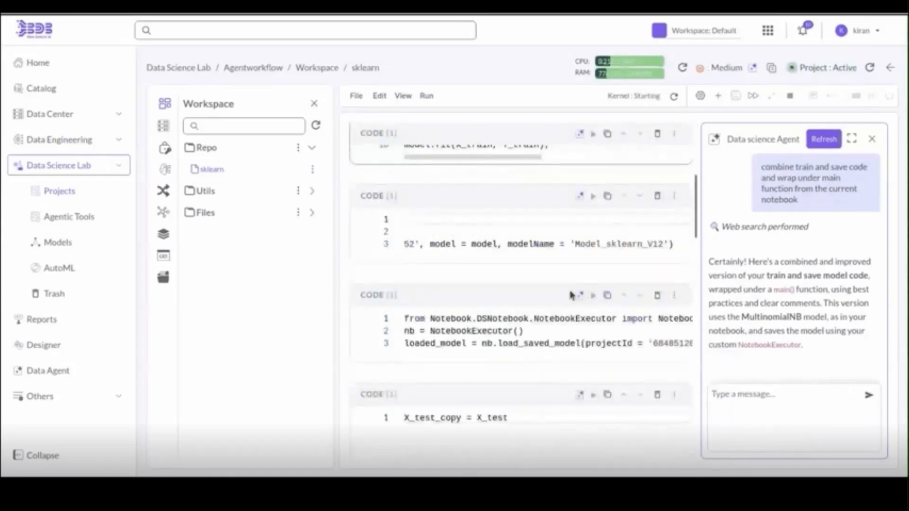
scroll(509, 260, "left", 7)
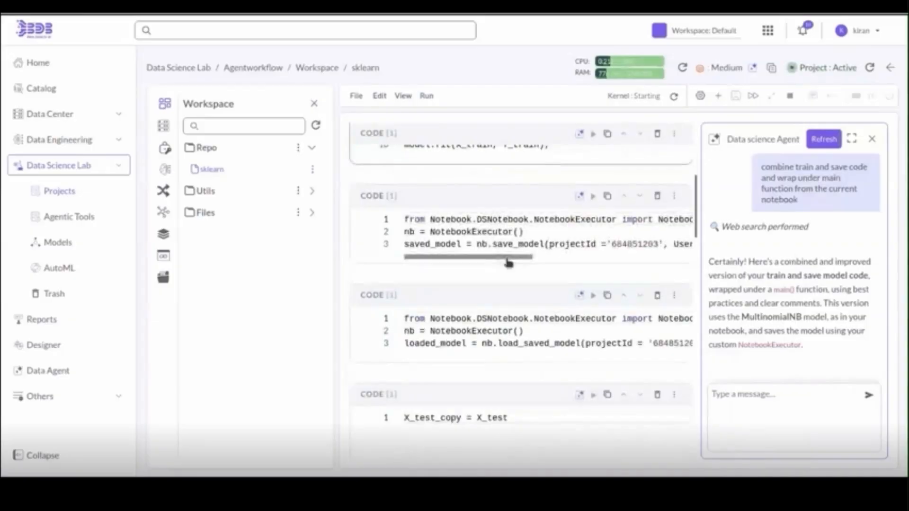
scroll(729, 285, "down", 4)
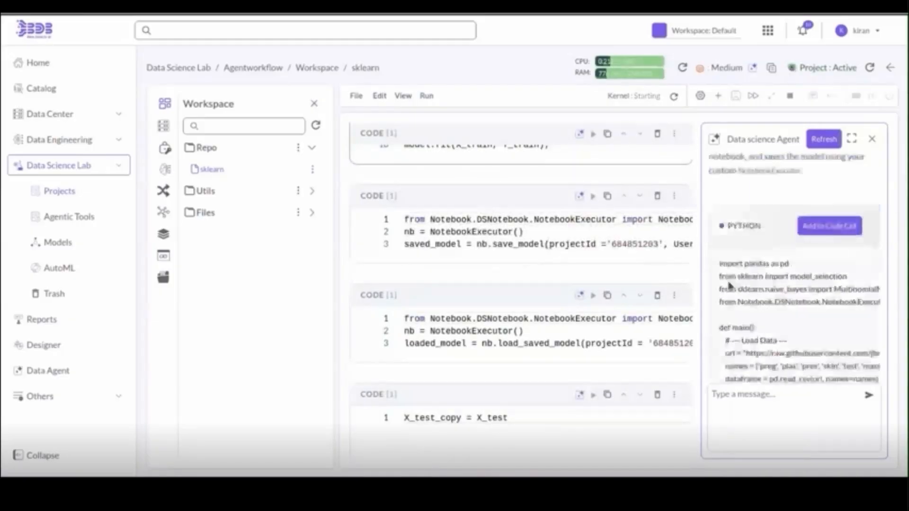
scroll(729, 285, "down", 6)
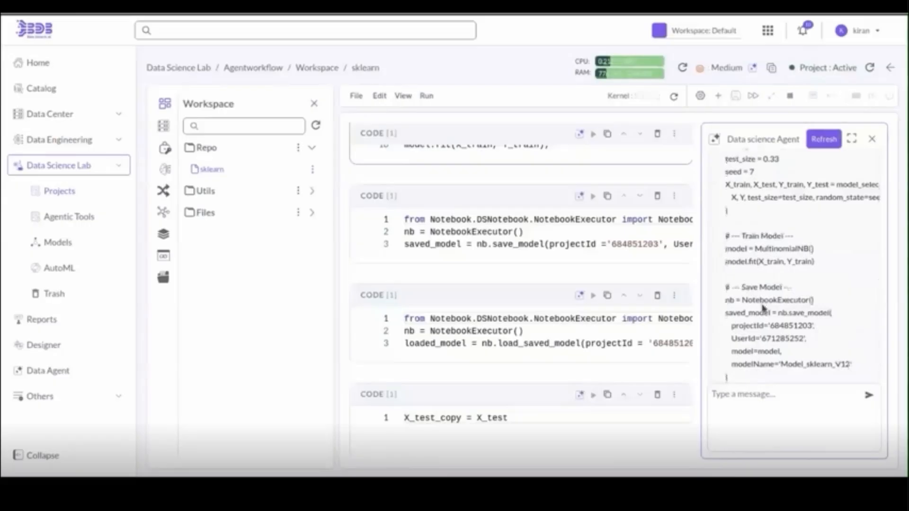
scroll(764, 308, "down", 5)
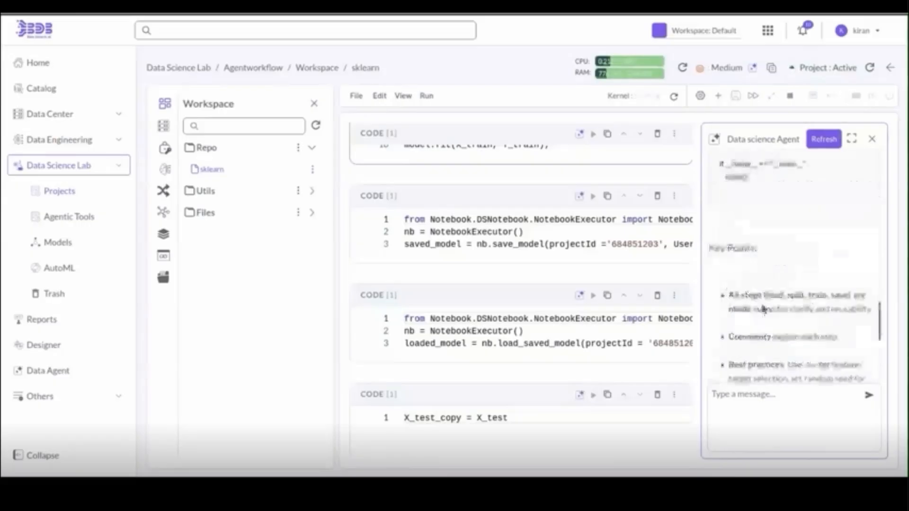
scroll(609, 290, "down", 15)
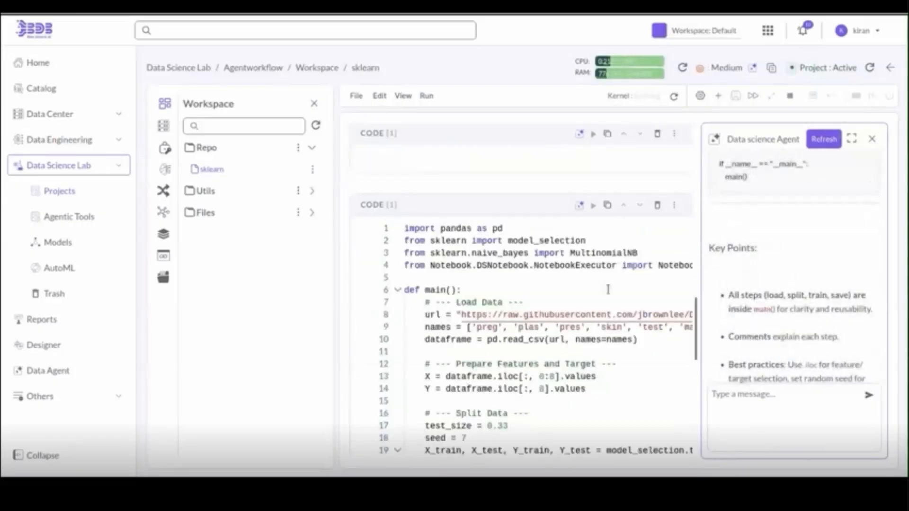
scroll(438, 412, "down", 10)
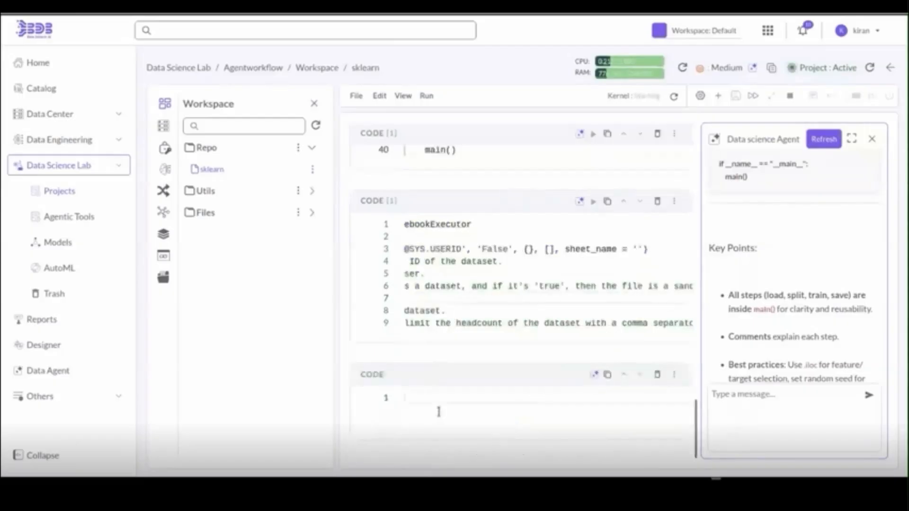
- Insert the Data science Agent's generated code into the empty cell and read through it
left_click(438, 412)
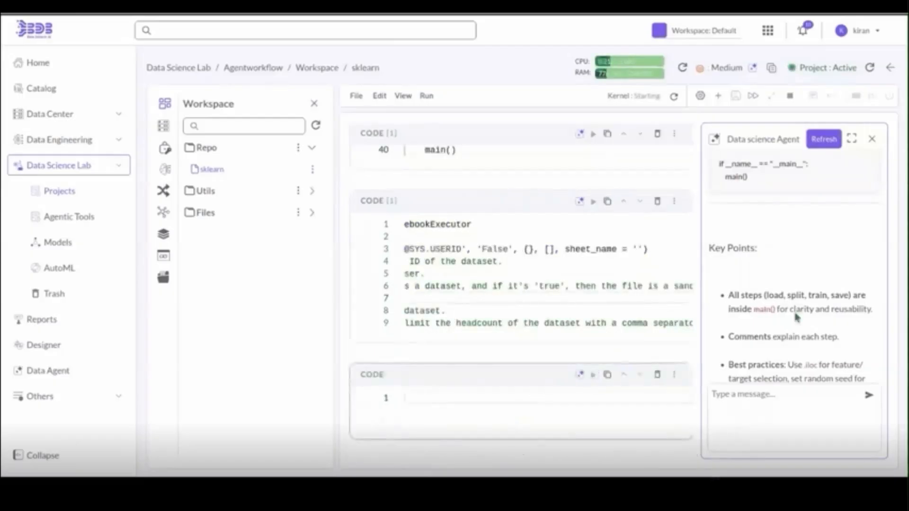
scroll(797, 318, "up", 5)
left_click(819, 285)
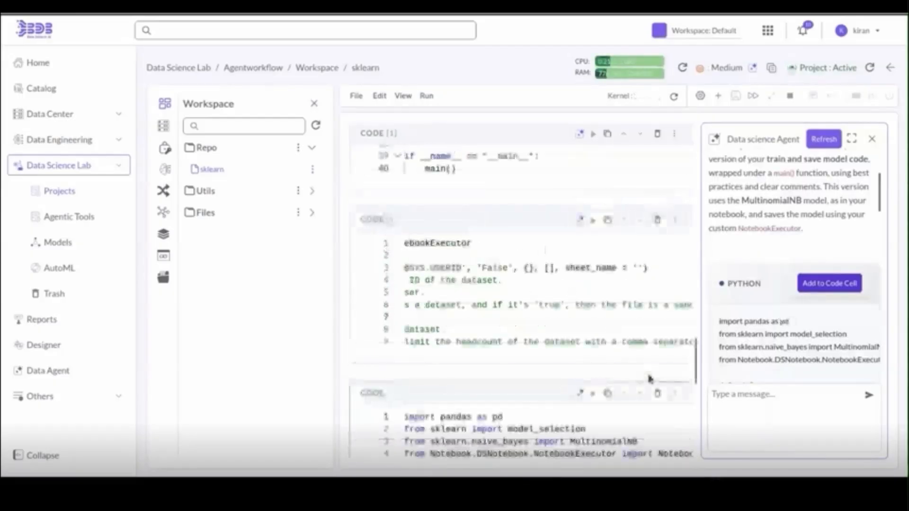
scroll(650, 379, "down", 5)
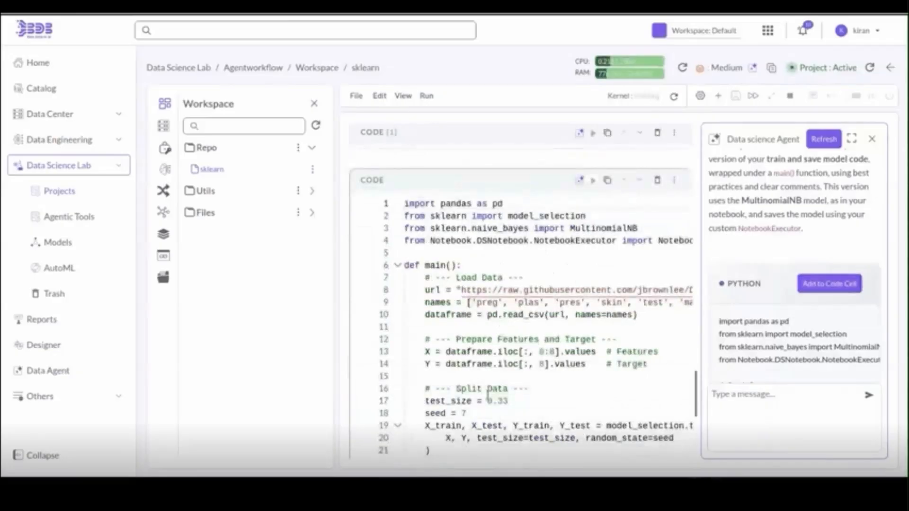
scroll(488, 393, "down", 5)
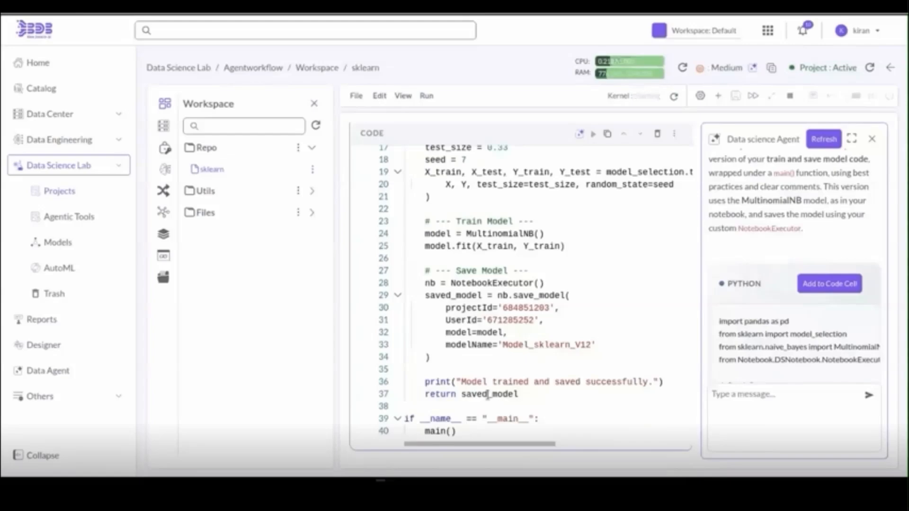
scroll(787, 348, "down", 4)
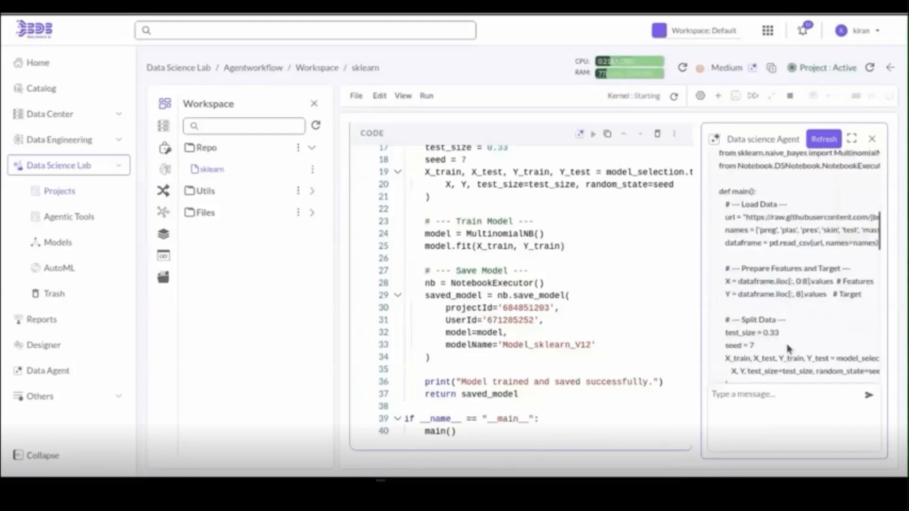
scroll(788, 348, "down", 4)
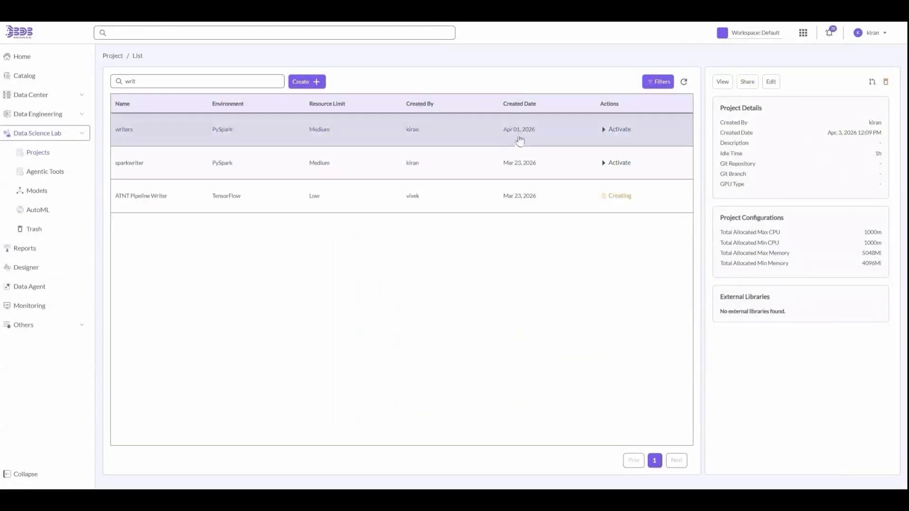
- Open the sparkreaders project's workspace and review the s3_reader notebook
left_click(714, 84)
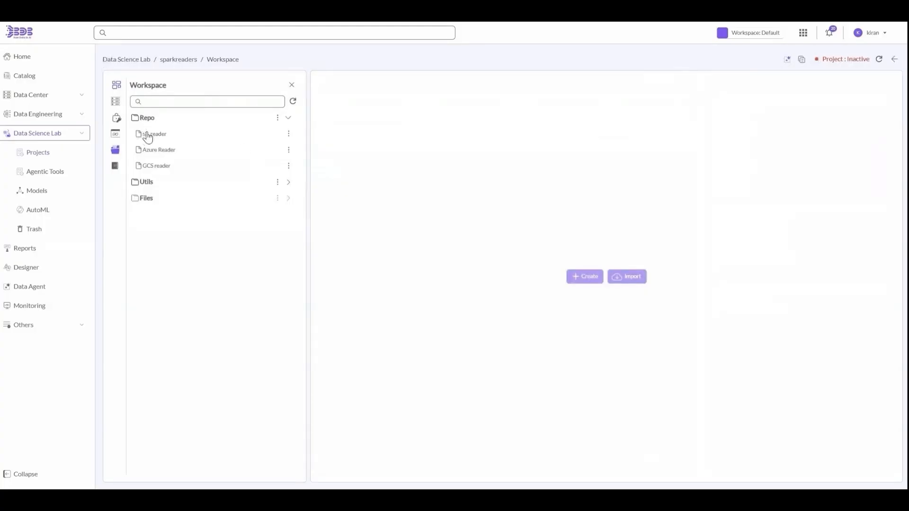
left_click(147, 136)
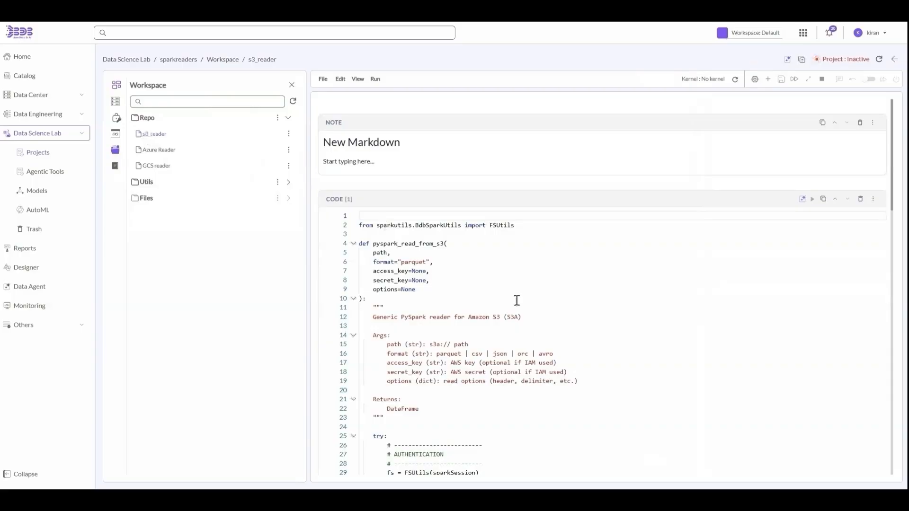
scroll(517, 301, "down", 10)
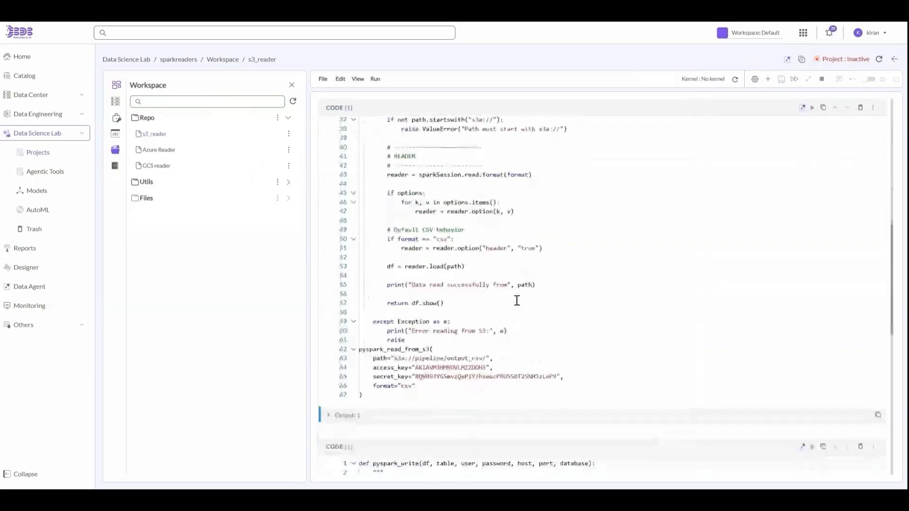
scroll(517, 300, "down", 10)
scroll(518, 304, "up", 6)
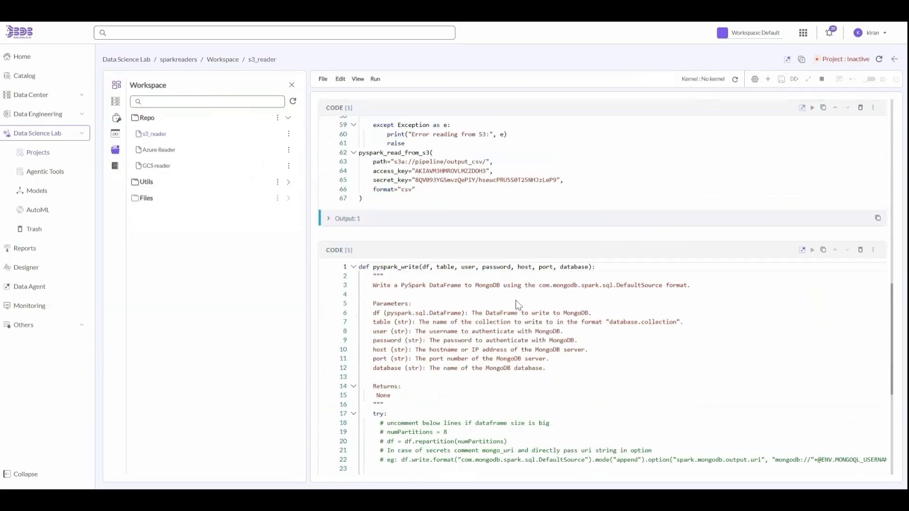
scroll(517, 301, "up", 10)
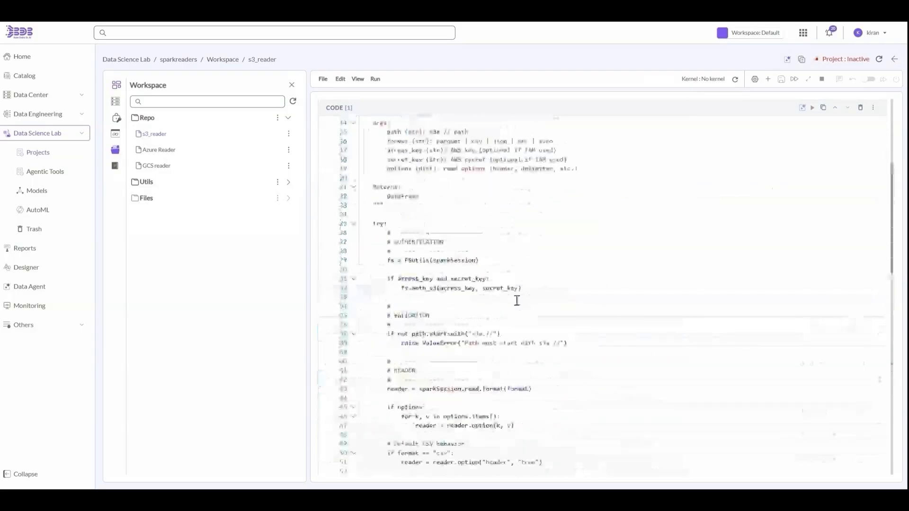
- Review the Azure Reader and GCS reader notebooks
left_click(165, 152)
scroll(527, 330, "down", 8)
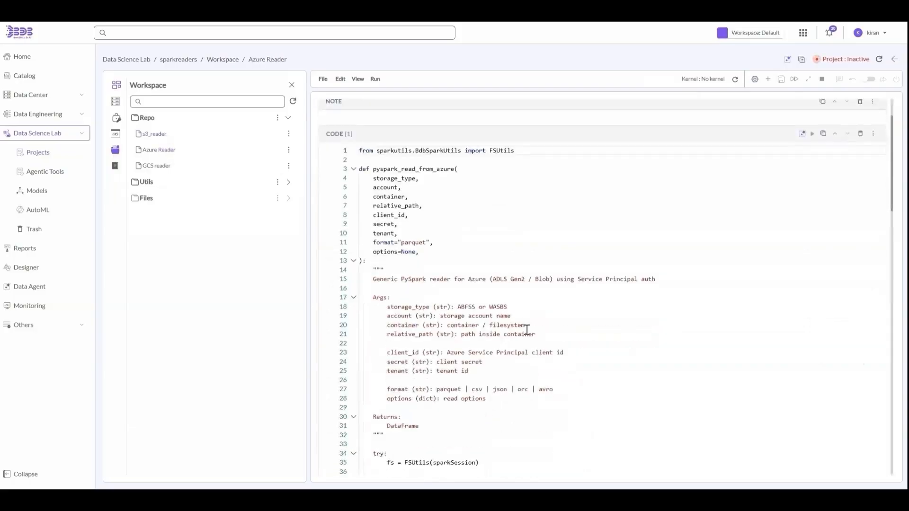
scroll(527, 330, "down", 15)
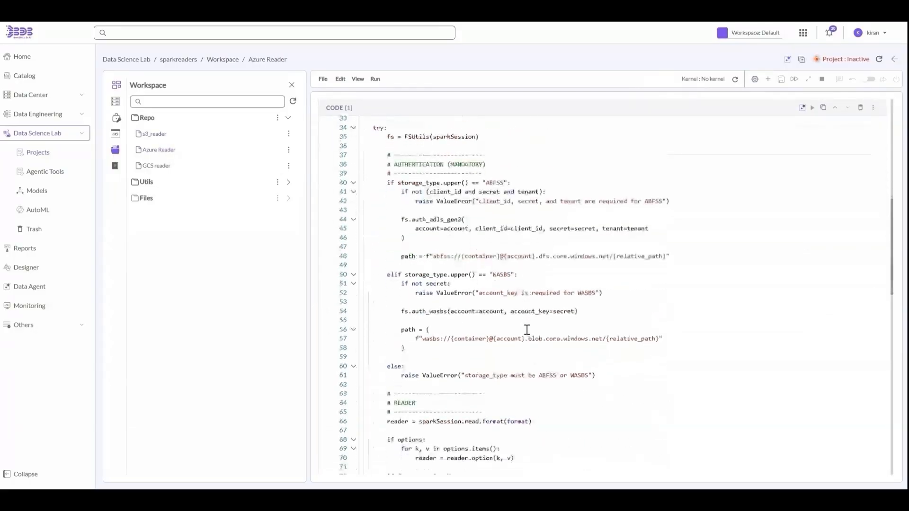
scroll(527, 329, "down", 3)
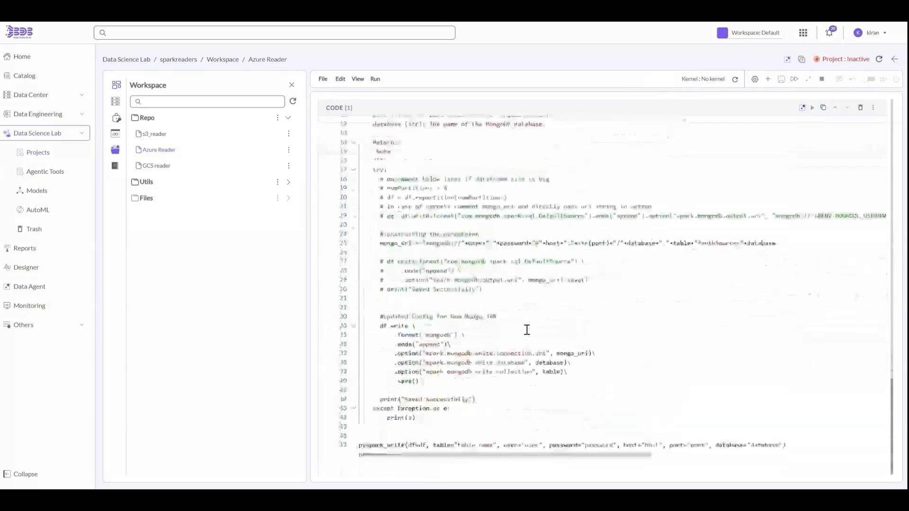
left_click(165, 171)
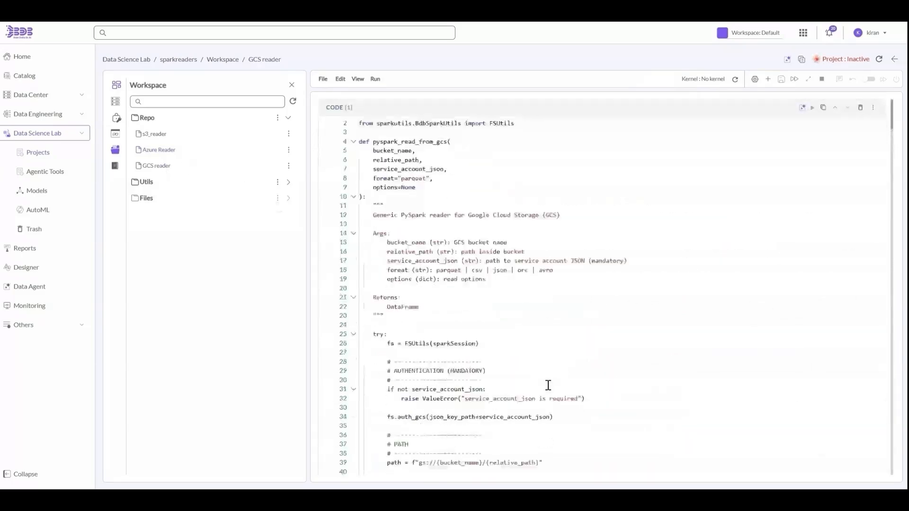
scroll(548, 385, "down", 15)
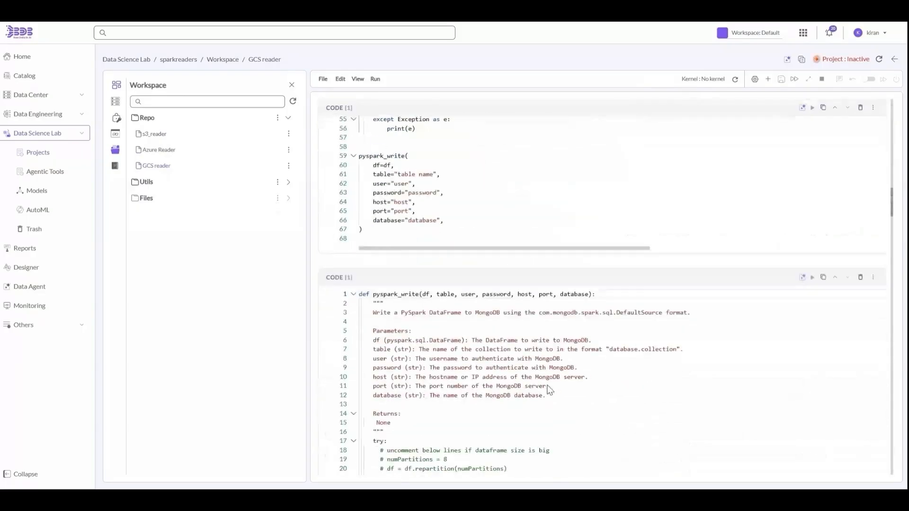
scroll(549, 390, "down", 10)
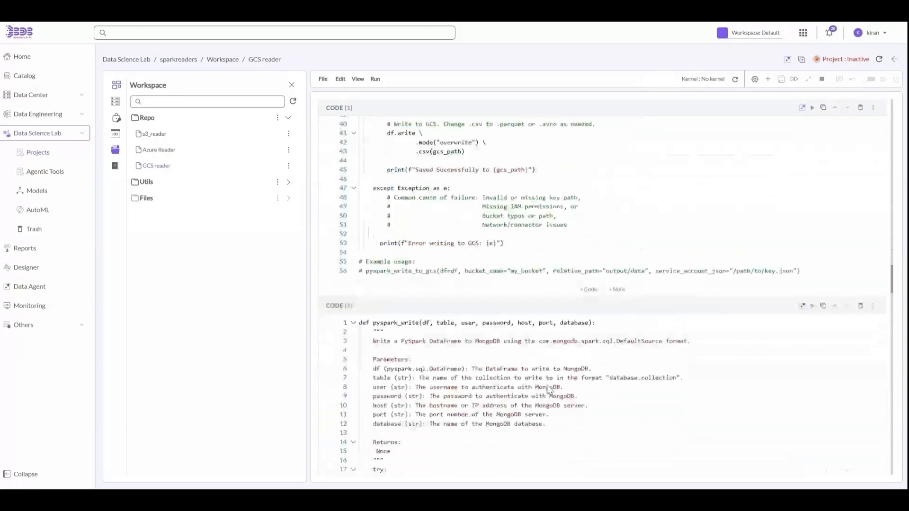
scroll(548, 389, "down", 5)
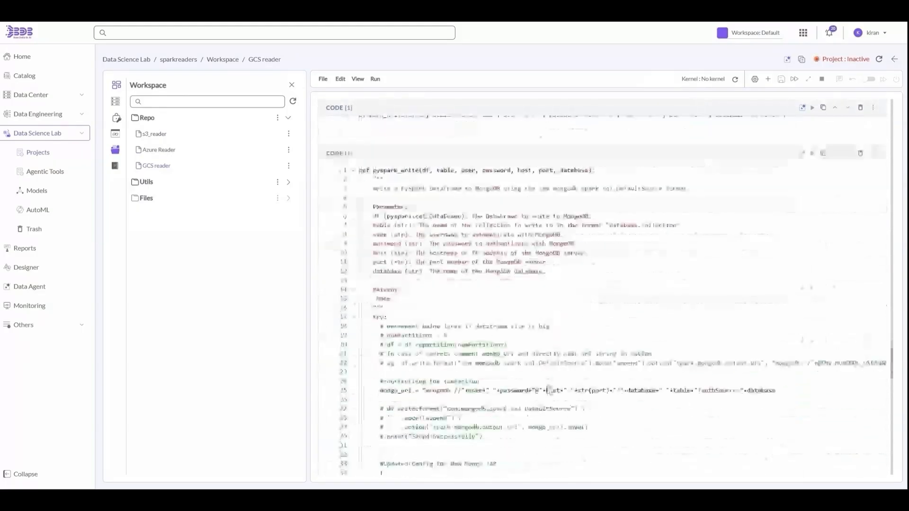
scroll(548, 388, "down", 8)
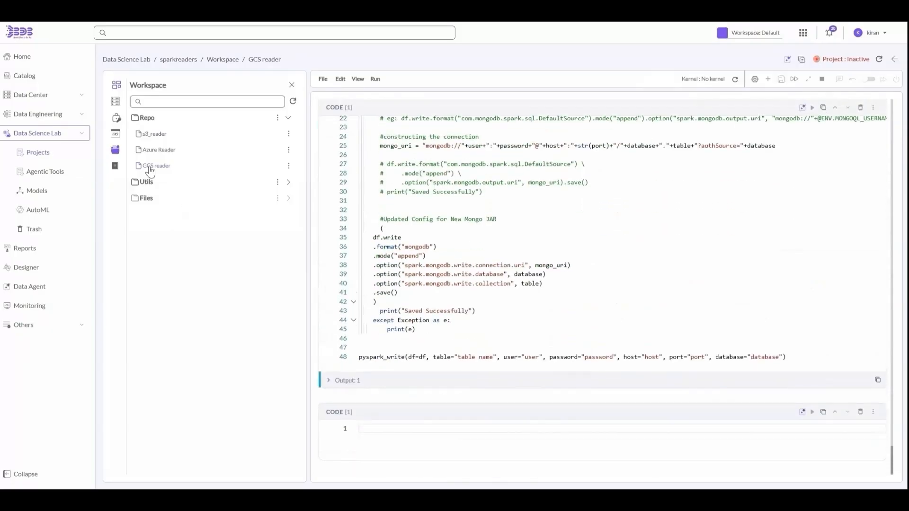
- Show the Readers and Writers code templates, then return to the project list
left_click(115, 167)
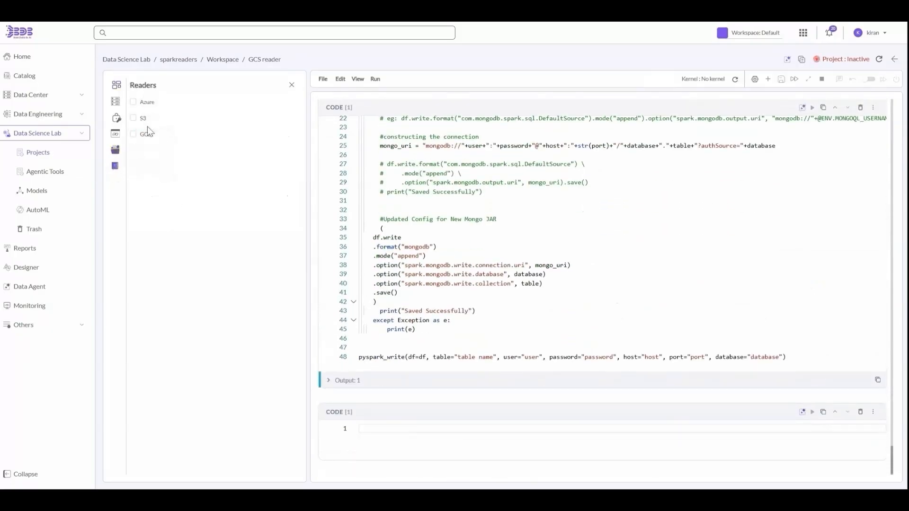
left_click(116, 151)
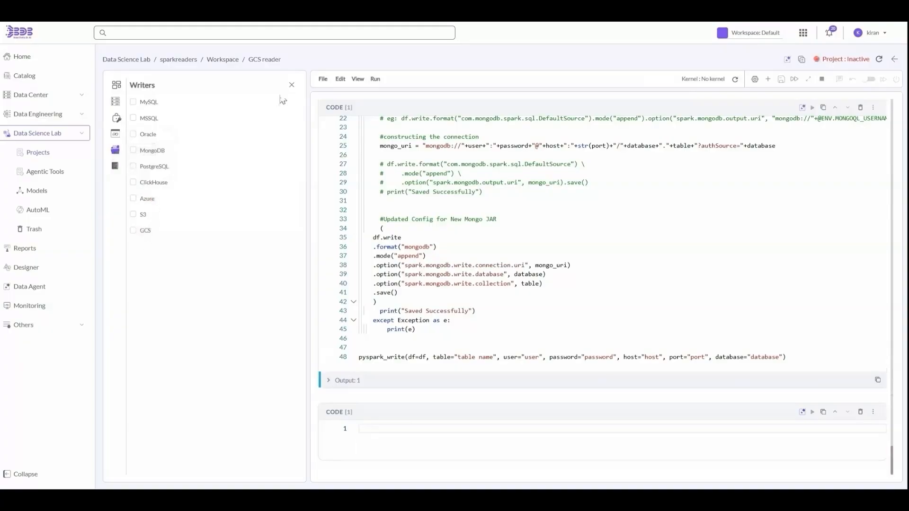
left_click(179, 60)
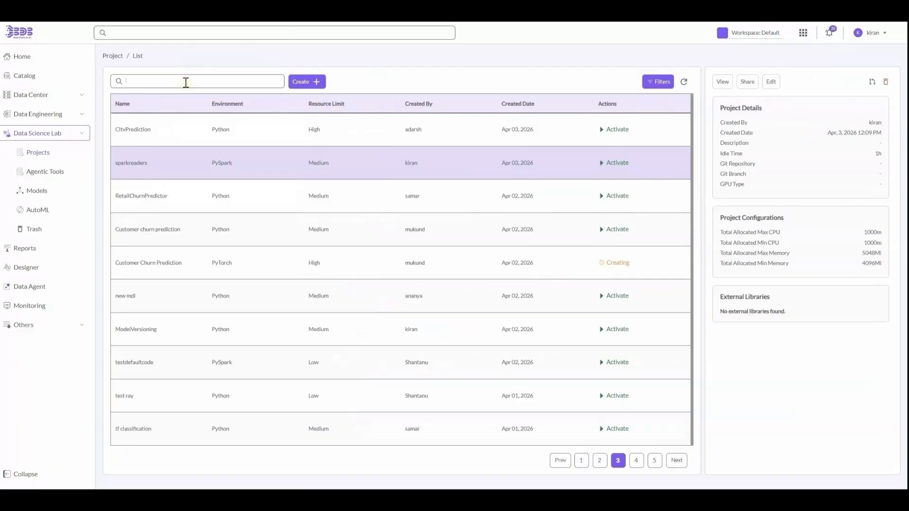
- Search projects for 'writ' and open the writers project's GCS_boiler_plate notebook
left_click(186, 83)
type("writ")
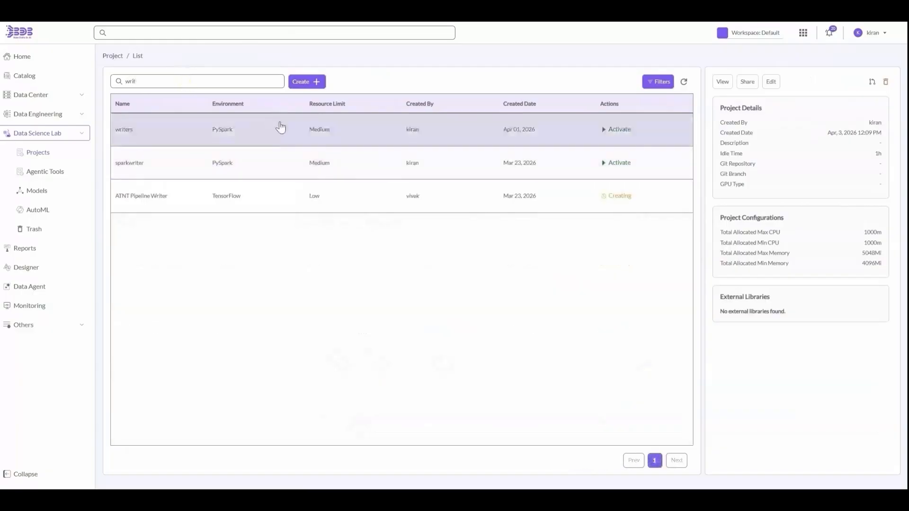
left_click(721, 85)
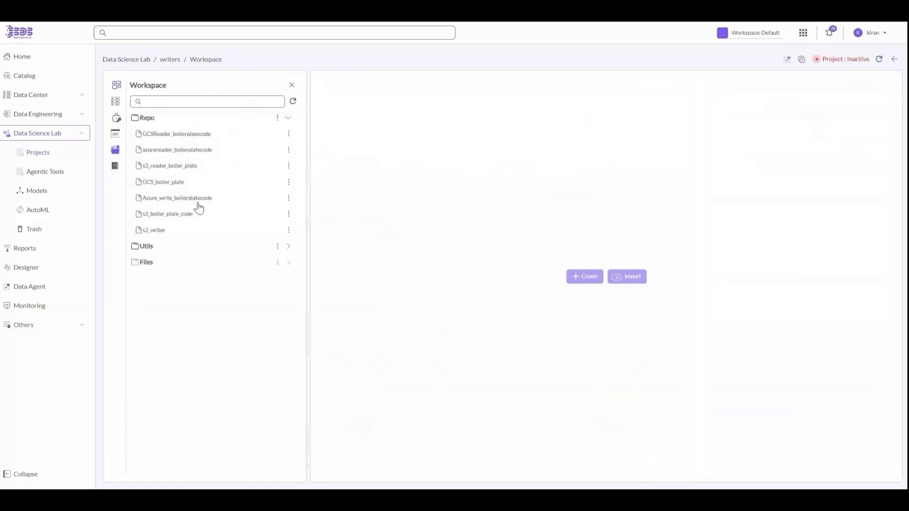
left_click(161, 183)
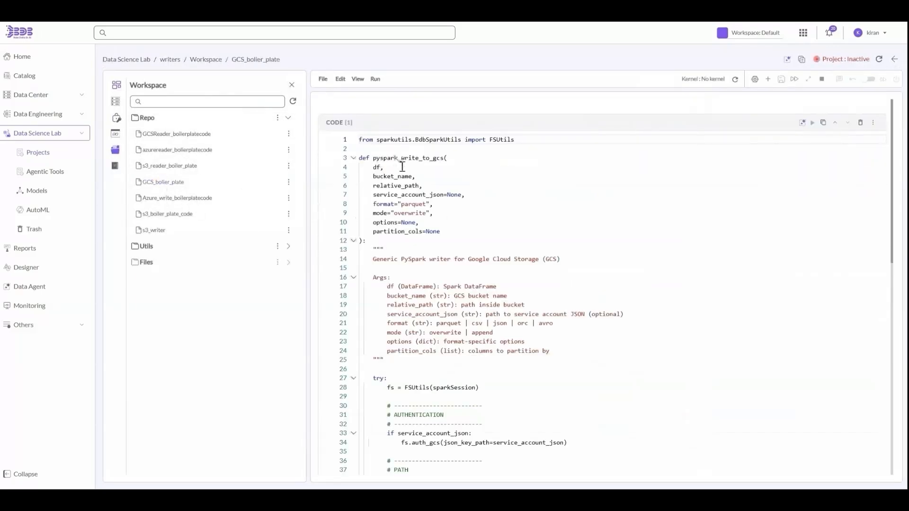
scroll(405, 322, "down", 10)
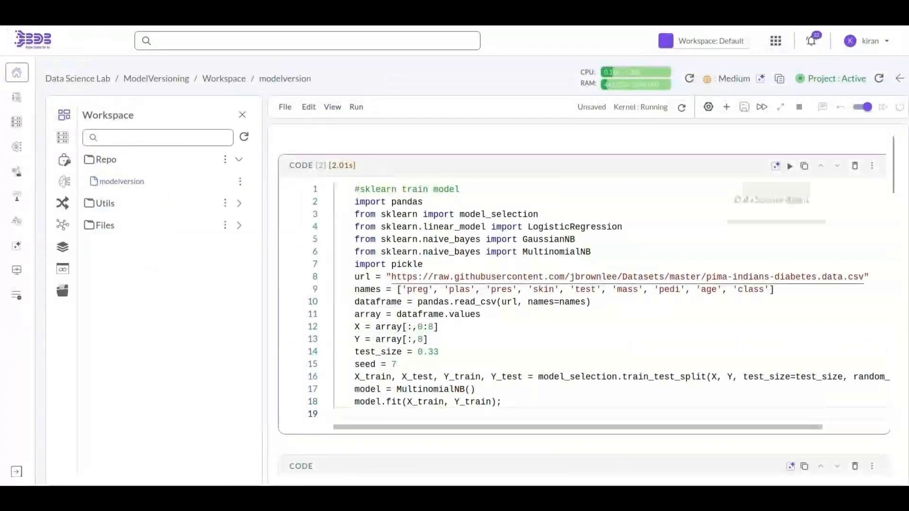
- Run the training cell and insert save-model code named model_version_ with 'ml' and 'classification'
left_click(790, 166)
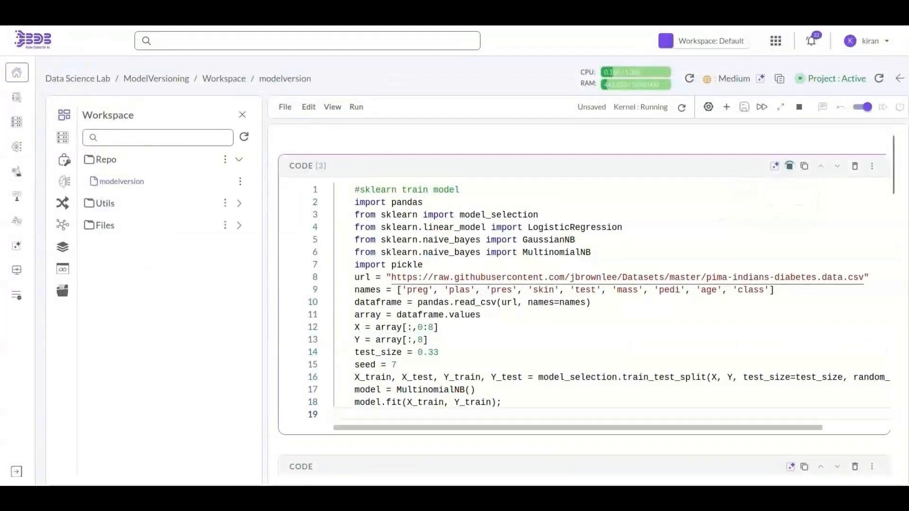
left_click(871, 330)
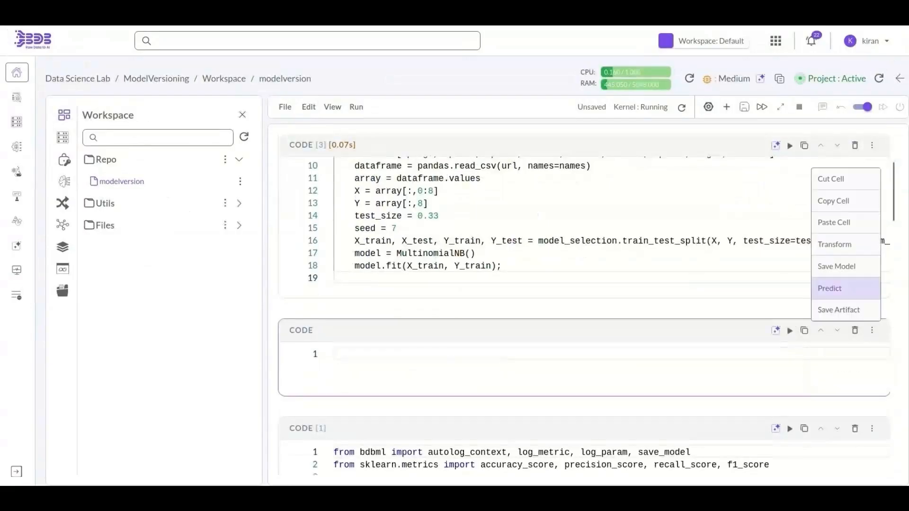
left_click(834, 267)
scroll(720, 262, "right", 1)
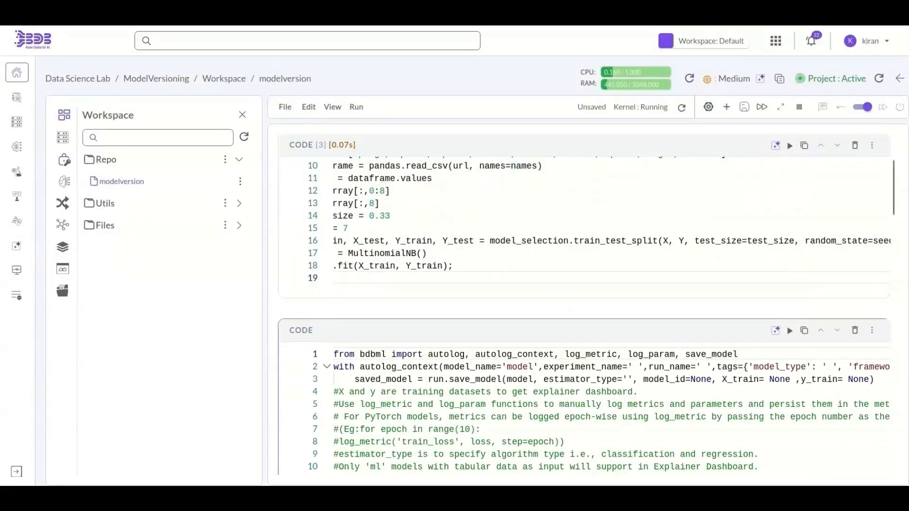
type("_version")
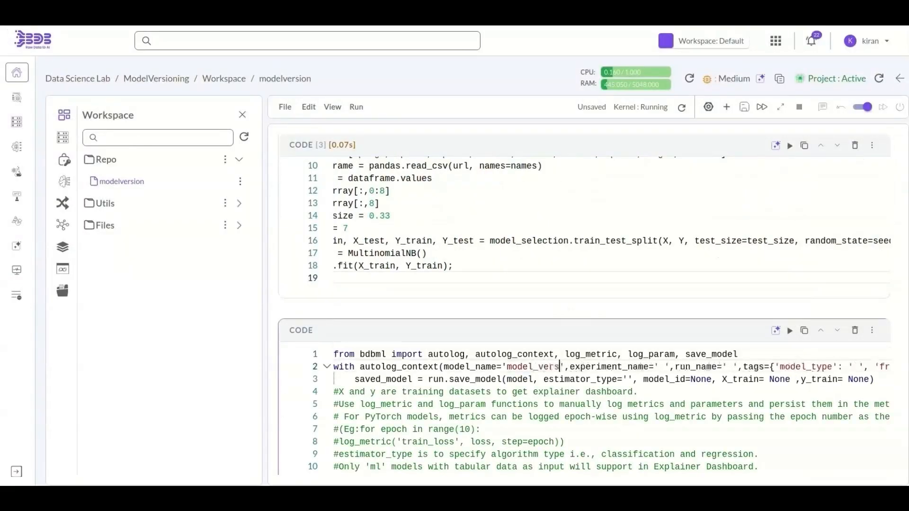
type("_")
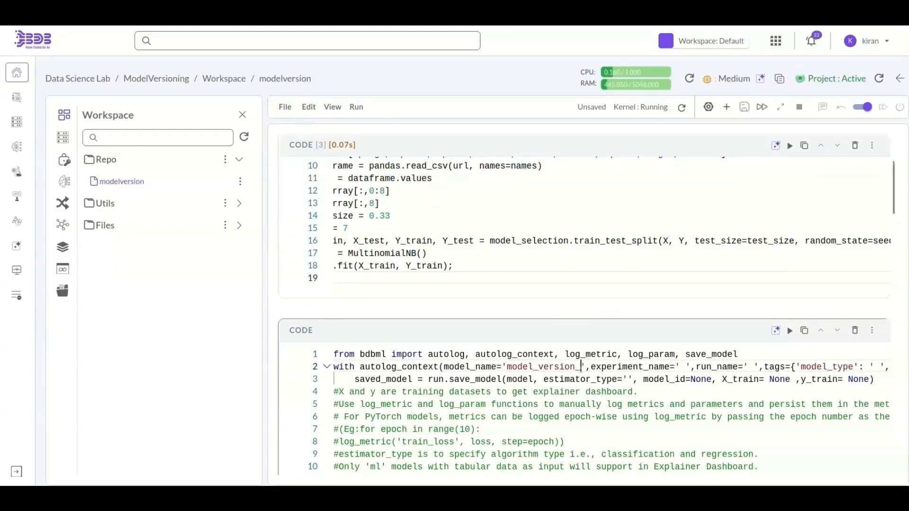
scroll(611, 409, "right", 3)
type("ml',")
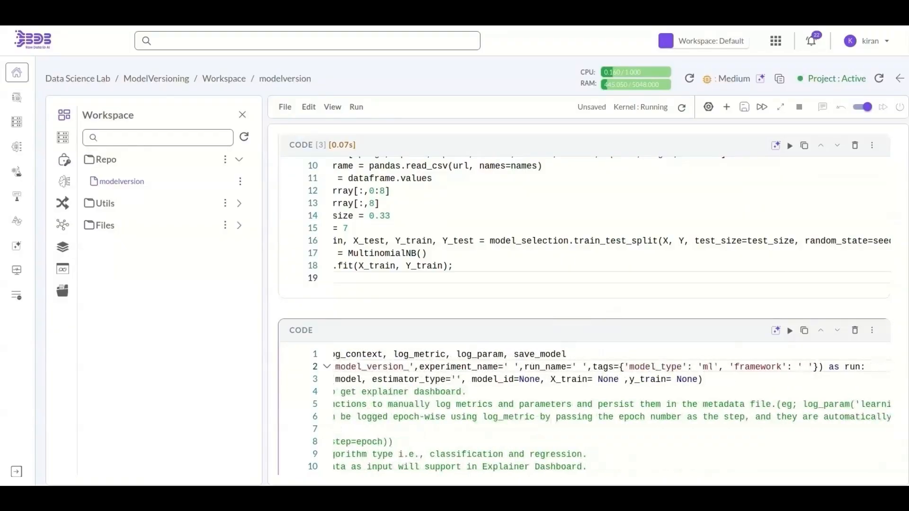
scroll(587, 410, "left", 2)
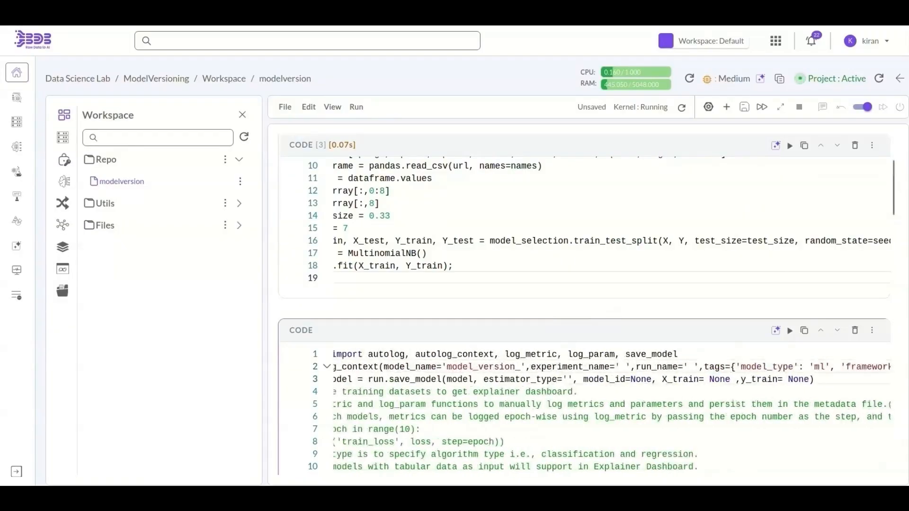
type("classification")
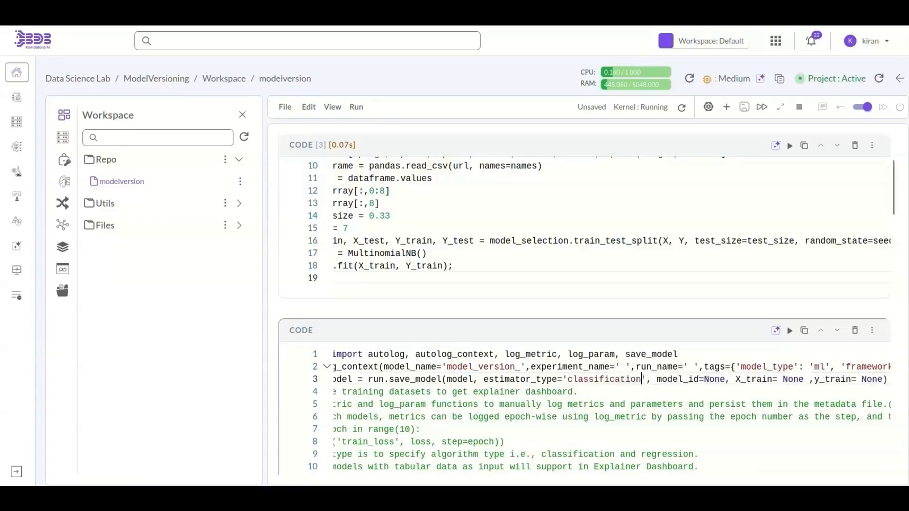
scroll(611, 409, "right", 1)
scroll(611, 410, "left", 2)
- Run the save-model cell and bring up the saved models panel
left_click(790, 331)
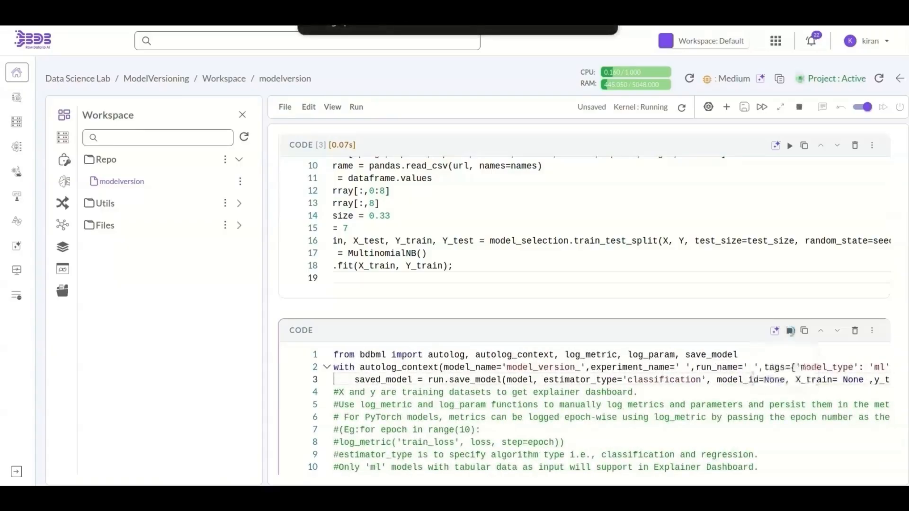
scroll(790, 331, "down", 2)
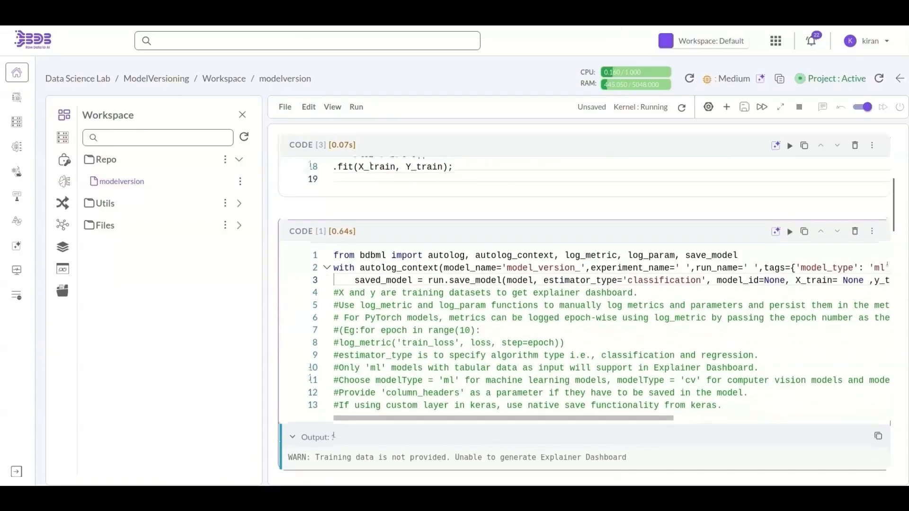
scroll(610, 331, "up", 1)
left_click(63, 225)
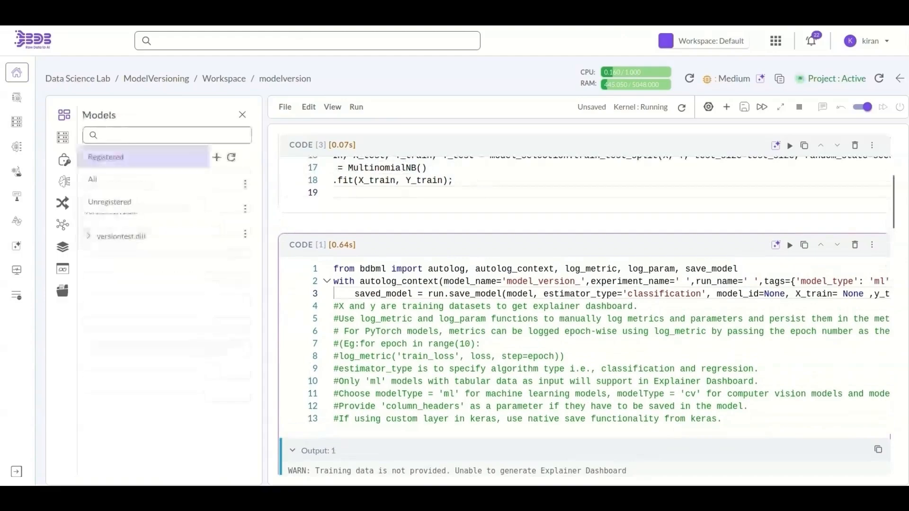
- Show all models in the panel and add a new empty code cell
left_click(118, 179)
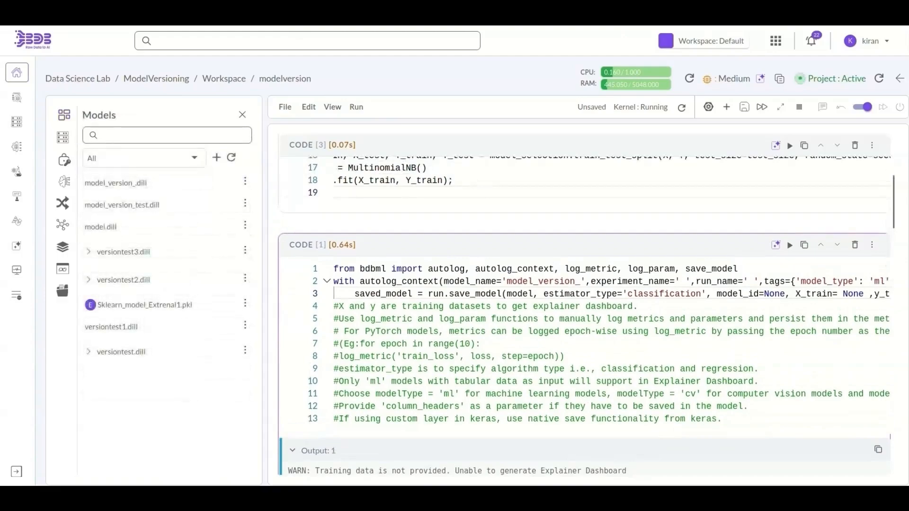
scroll(568, 332, "down", 2)
scroll(568, 360, "up", 1)
left_click(566, 426)
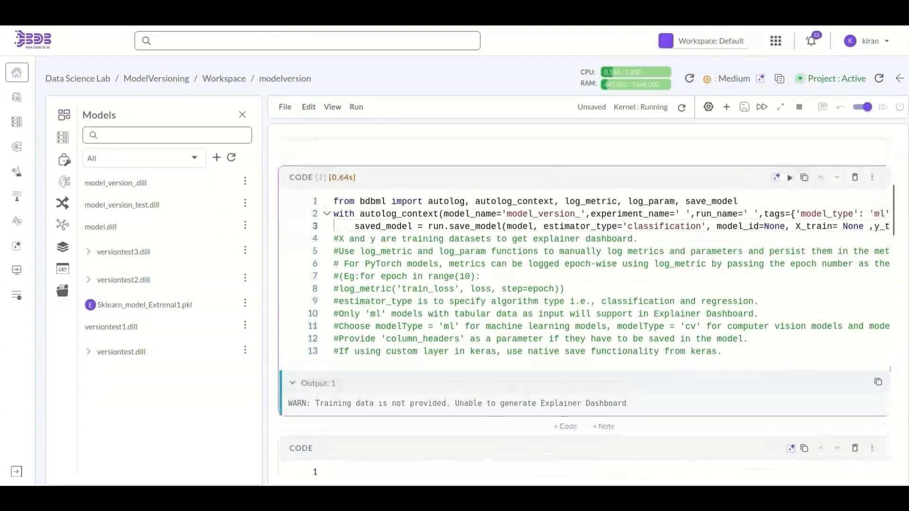
left_click(576, 471)
scroll(576, 469, "down", 2)
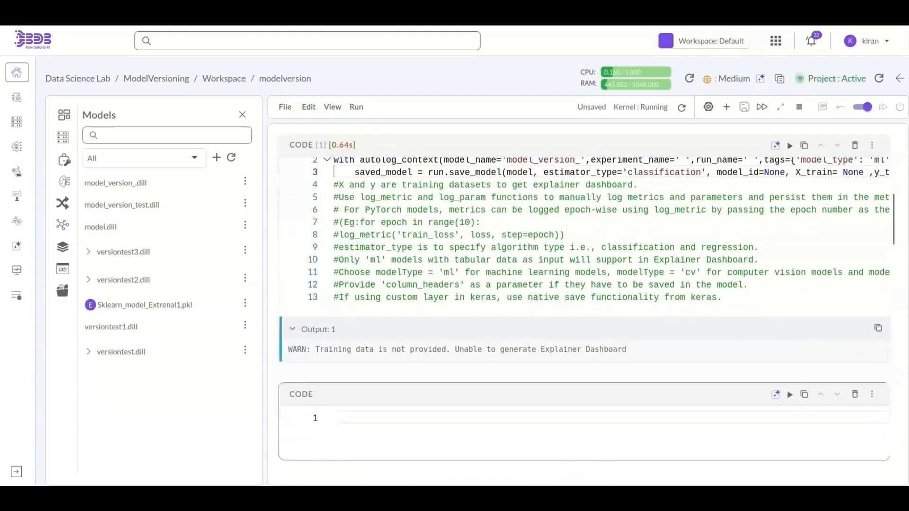
- Insert and run re-run code for model_version_.dill with 'ml' and 'classification', then open the Model List
left_click(245, 181)
left_click(188, 204)
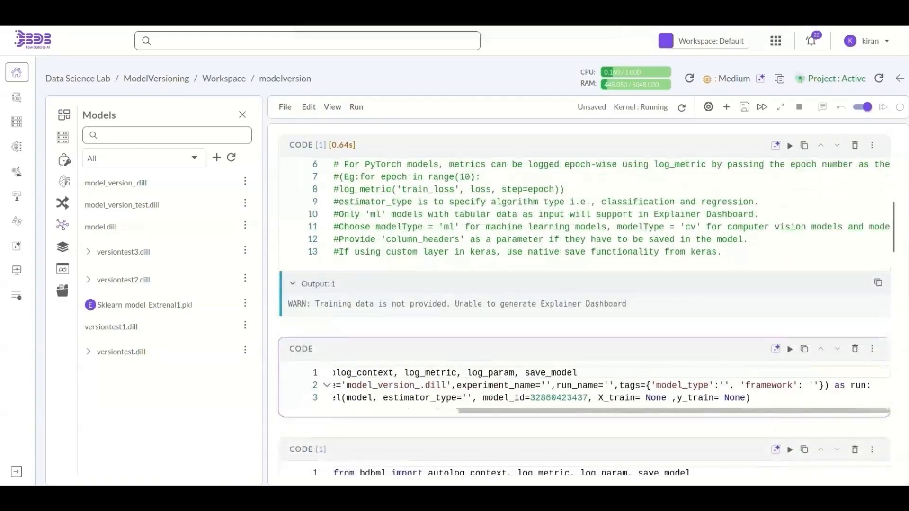
left_click(724, 385)
type("ml")
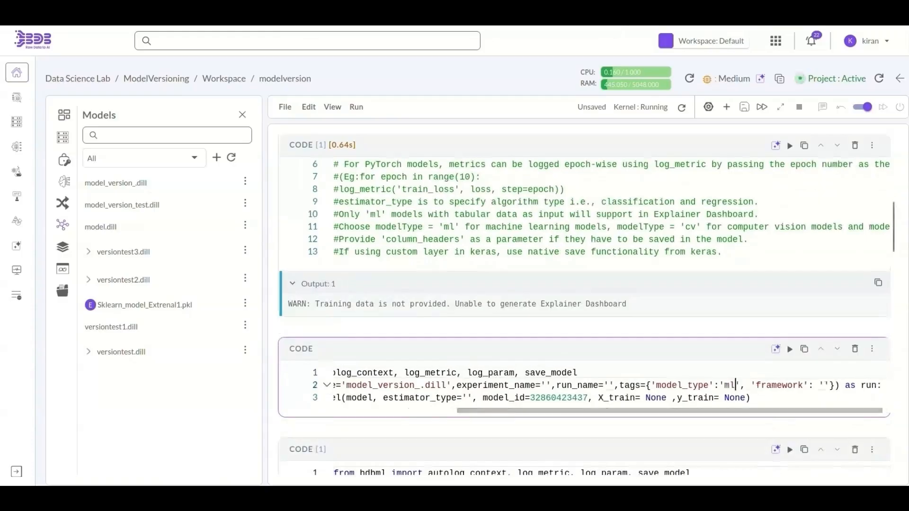
left_click(467, 398)
type("classification")
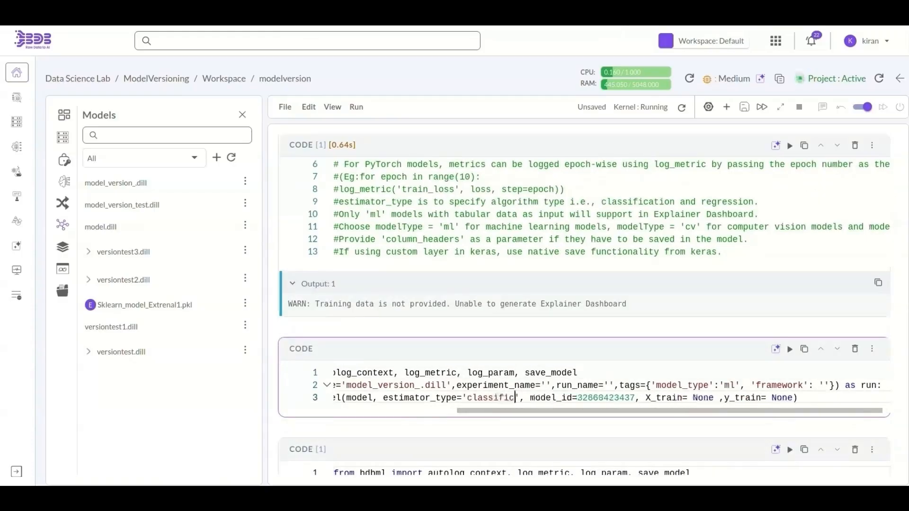
scroll(585, 385, "left", 3)
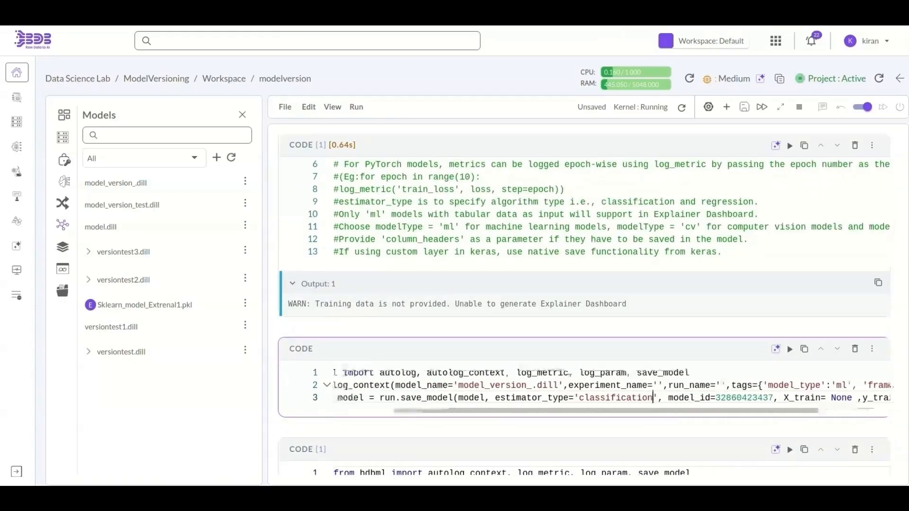
scroll(584, 385, "right", 3)
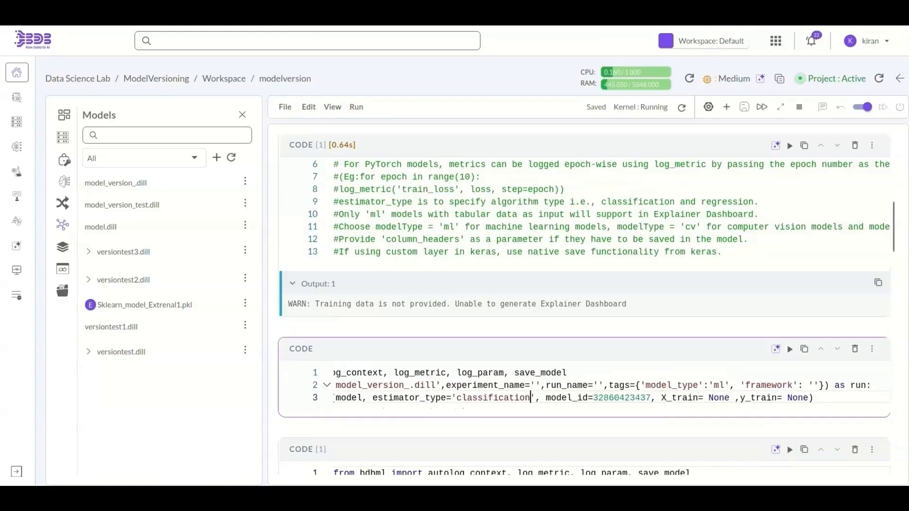
left_click(790, 349)
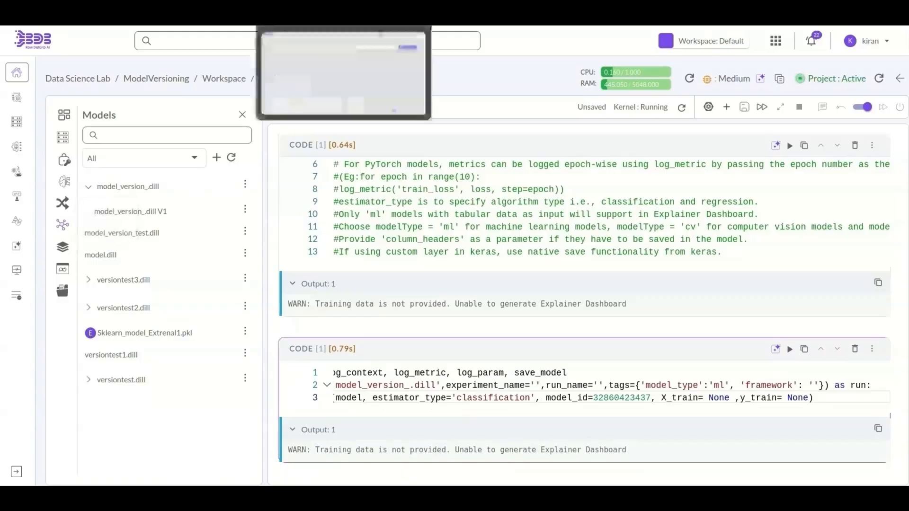
left_click(299, 10)
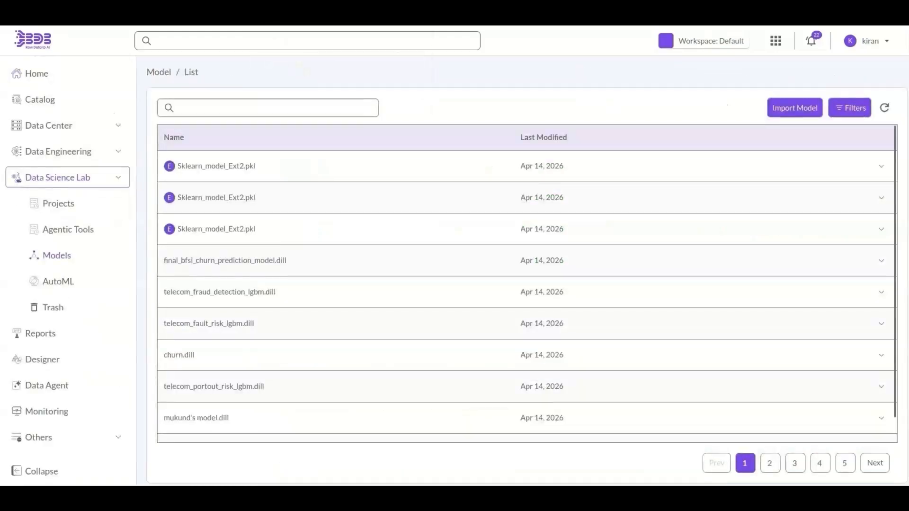
- Refresh the Model List
left_click(884, 108)
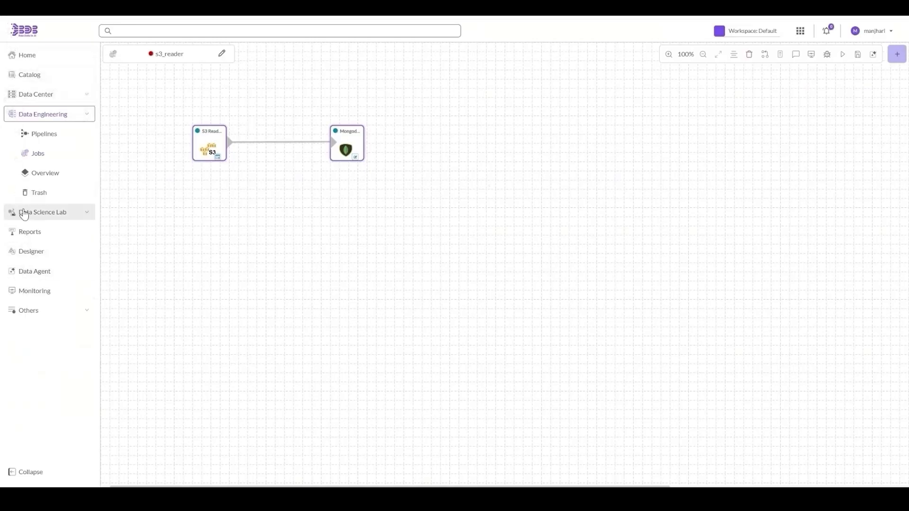
- Open the Lakehouse_Reader job's canvas from the Data Engineering Jobs list
left_click(37, 154)
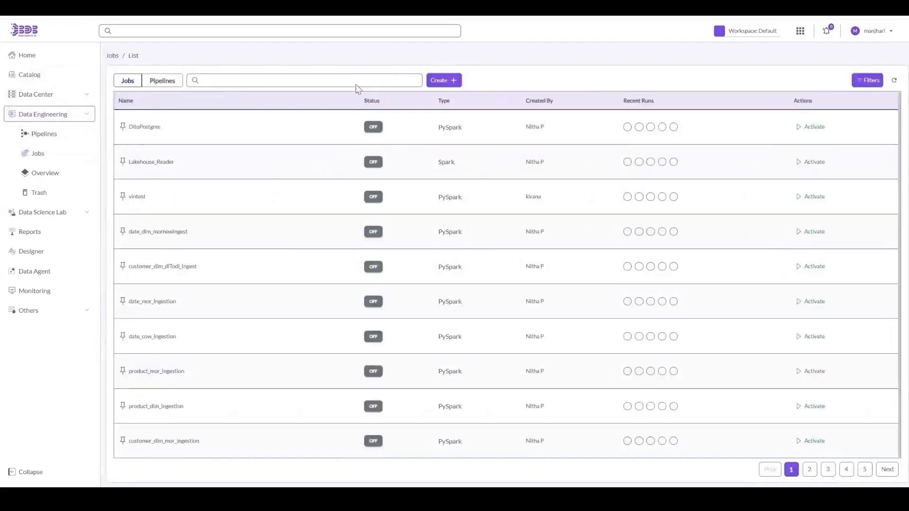
left_click(450, 158)
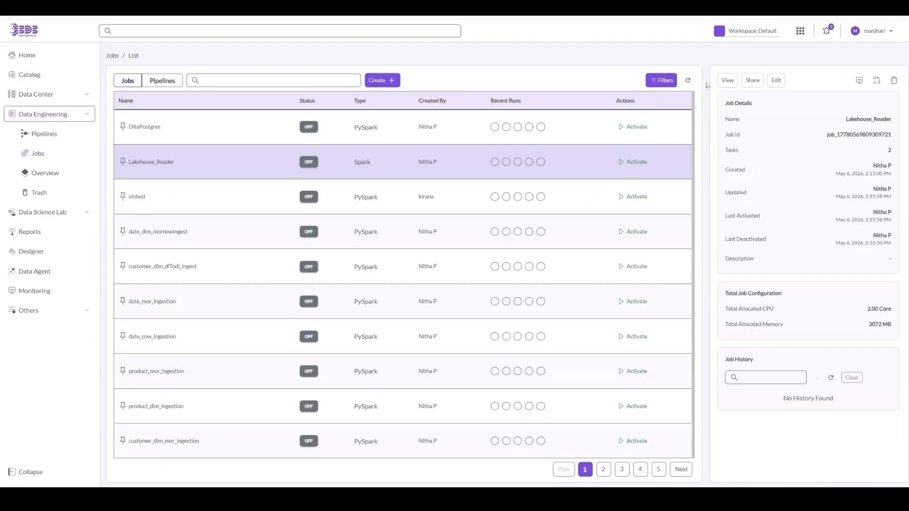
left_click(738, 81)
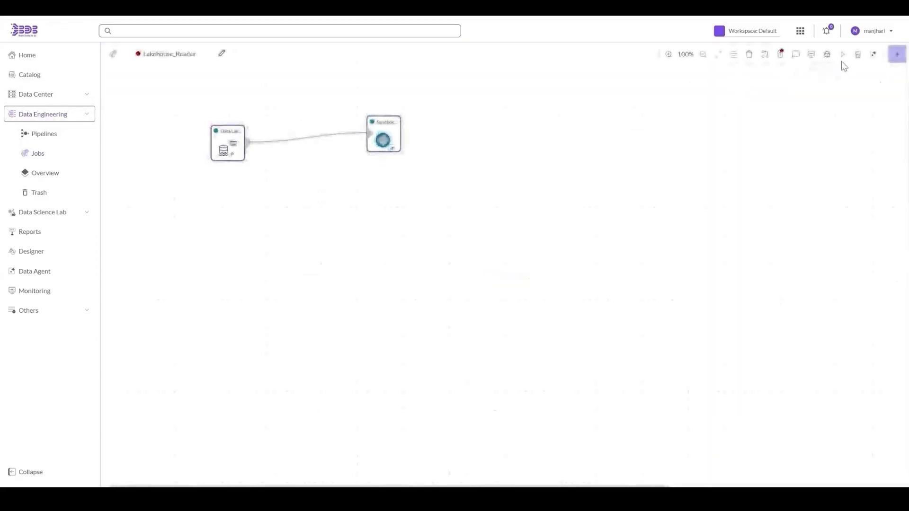
- Open the Job Assist chat, then the Data Science Agent assistant panel
left_click(873, 56)
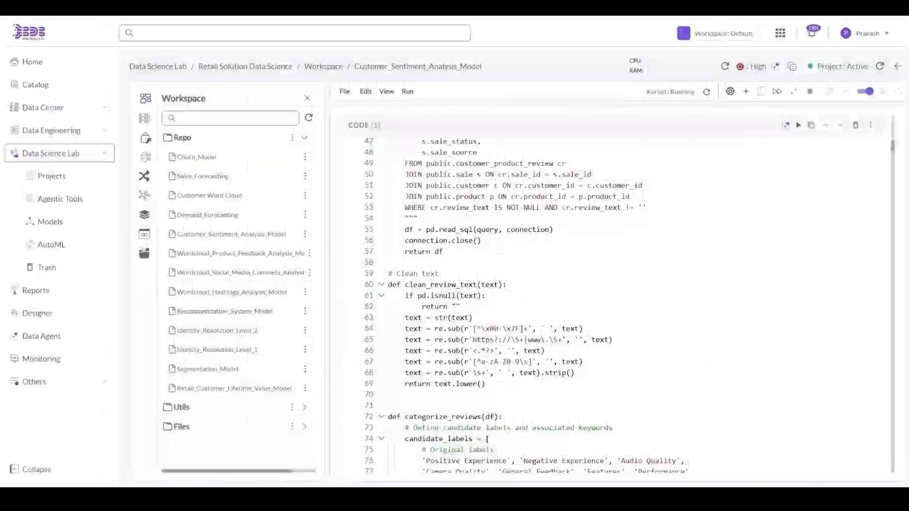
left_click(775, 67)
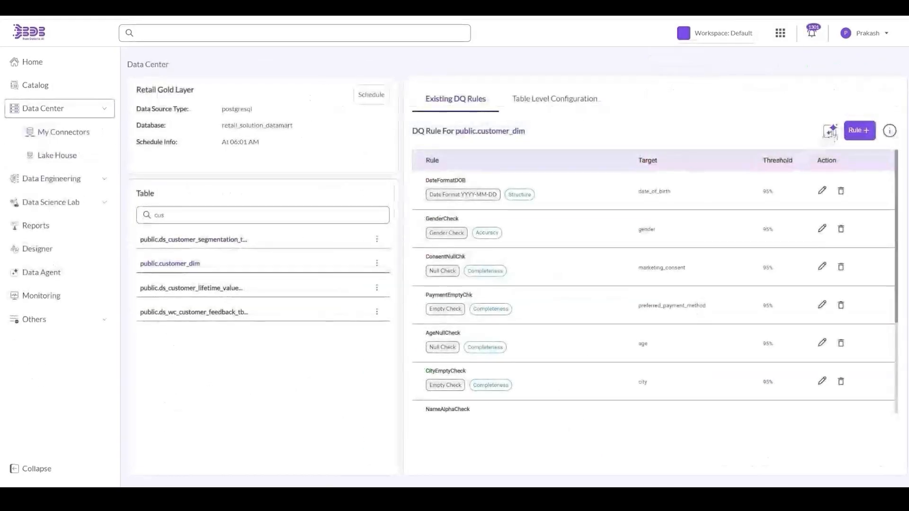
- Request auto-generated data quality rules, then dismiss the Generate Data Quality prompt
left_click(832, 132)
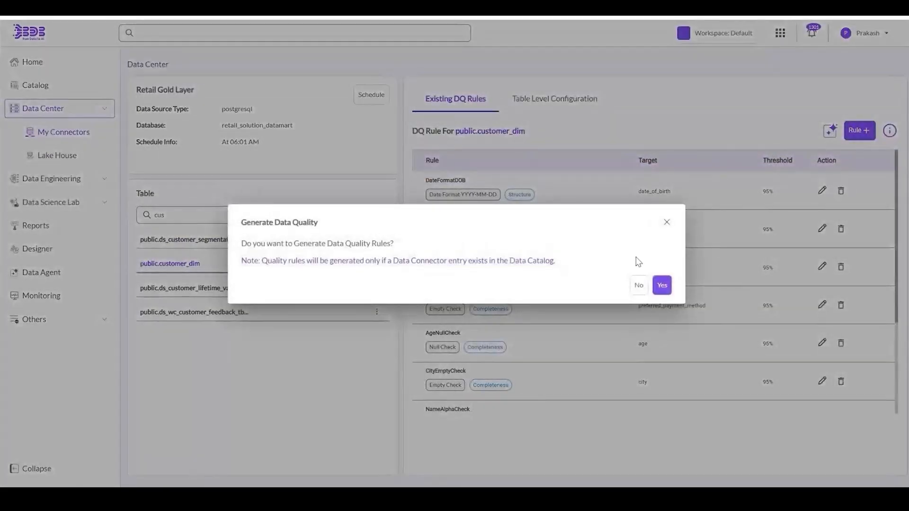
left_click(667, 224)
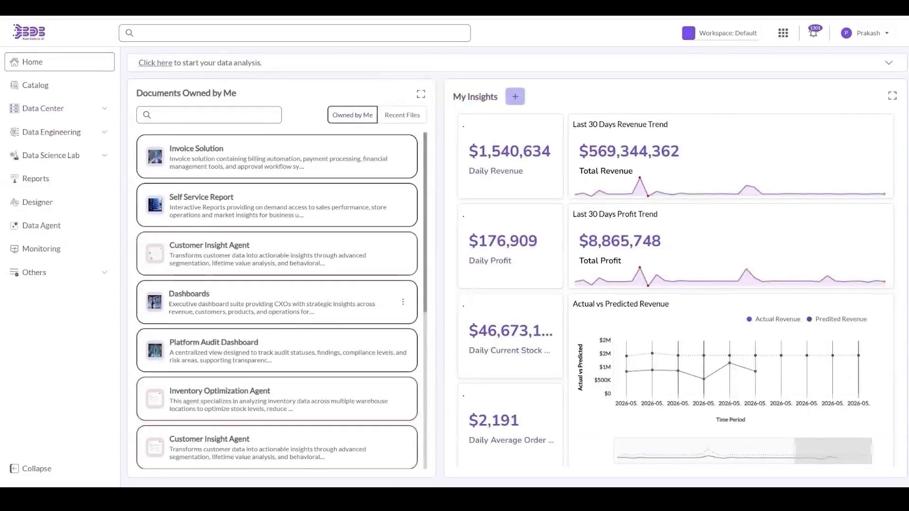
- Open the Inventory Optimization Agent document from the Documents Owned by Me list
scroll(234, 326, "down", 2)
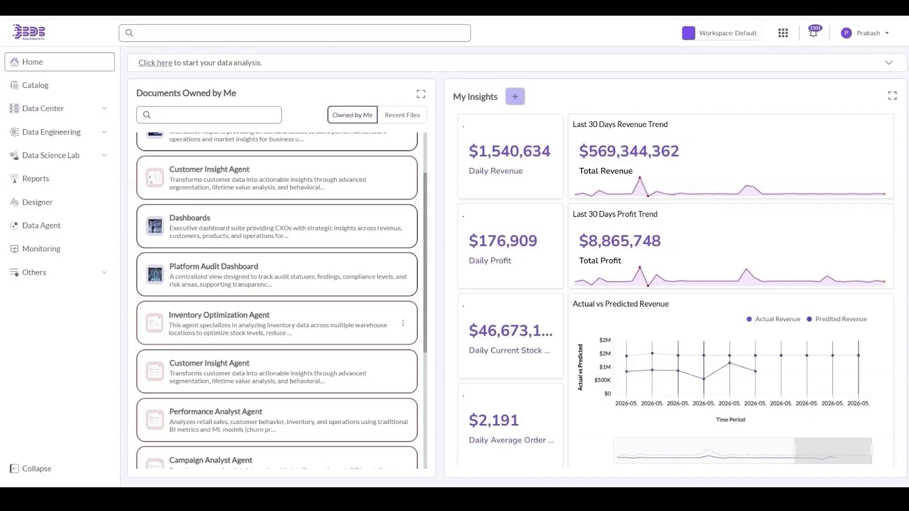
left_click(234, 326)
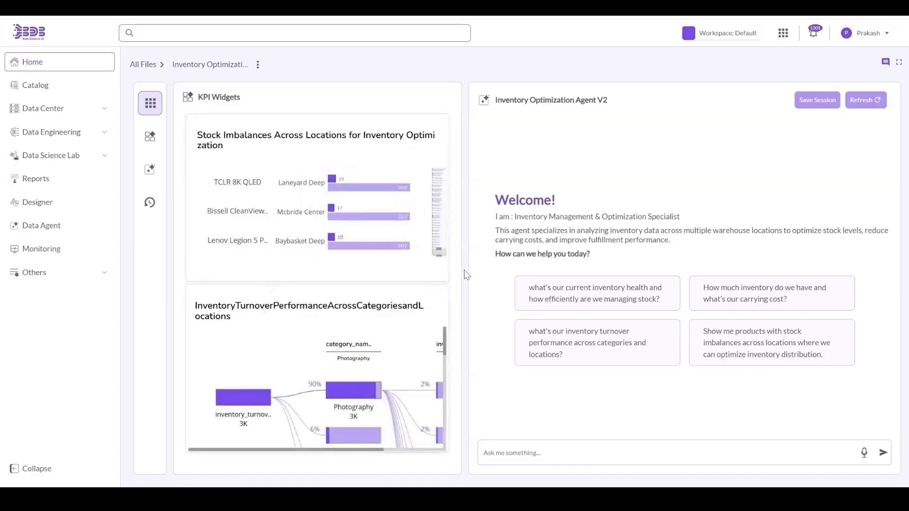
- Ask the Inventory Optimization Agent V2 the pasted inventory turnover question
left_click(603, 298)
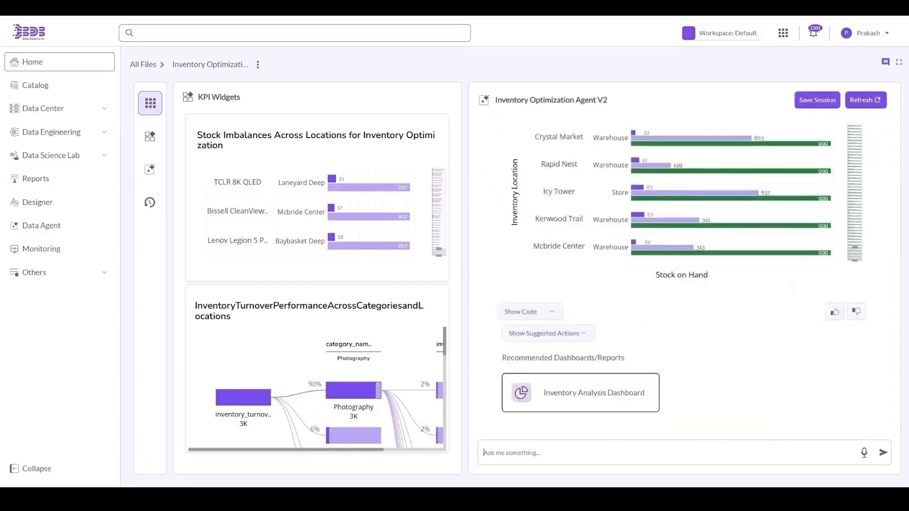
type("\"What is our inventory turnover performance across categories and locations?\"")
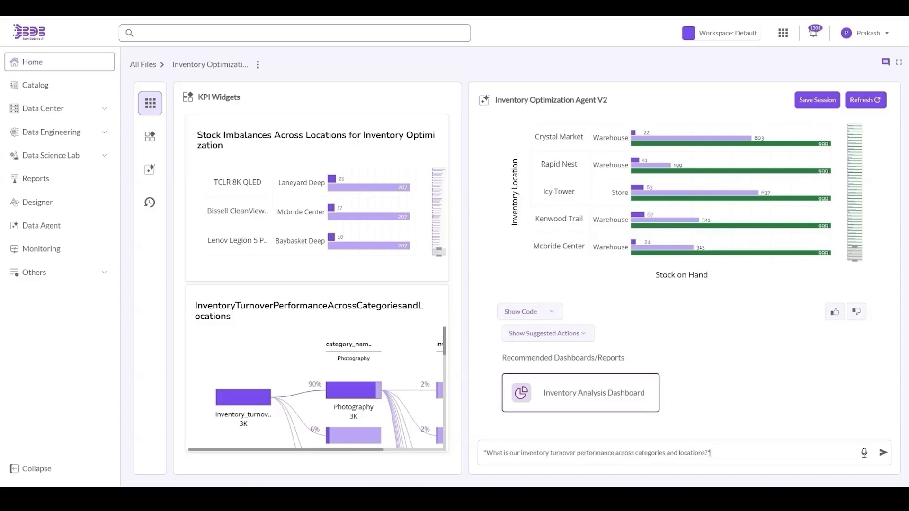
key("Return")
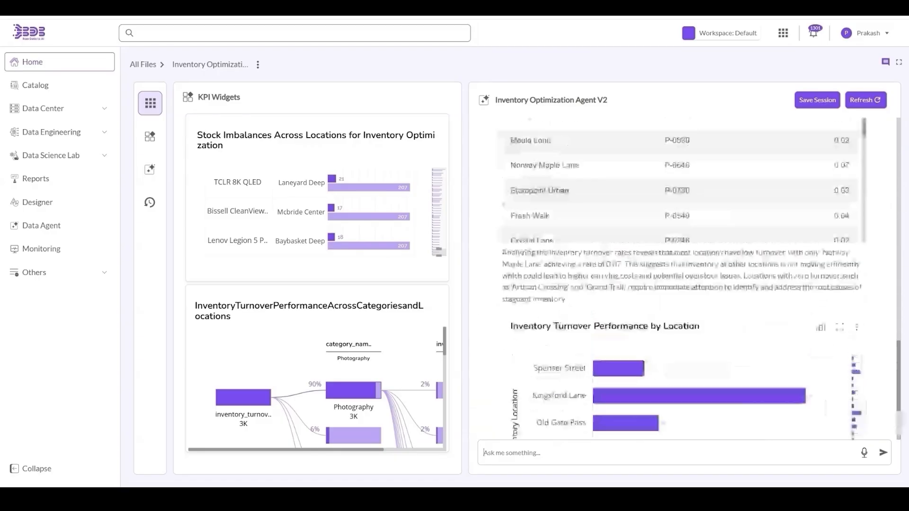
- Review the agent's turnover answer, from the location table through the analysis to the chart
scroll(680, 384, "up", 2)
scroll(844, 333, "up", 1)
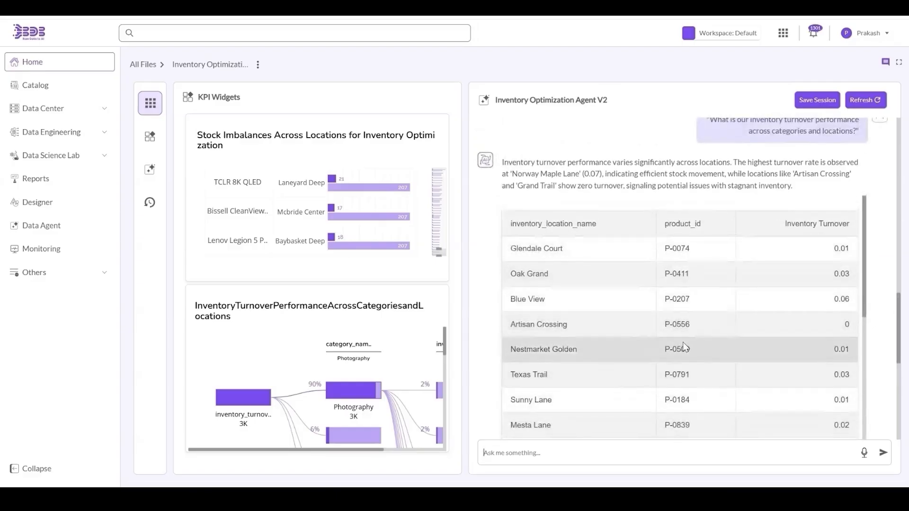
scroll(685, 348, "up", 1)
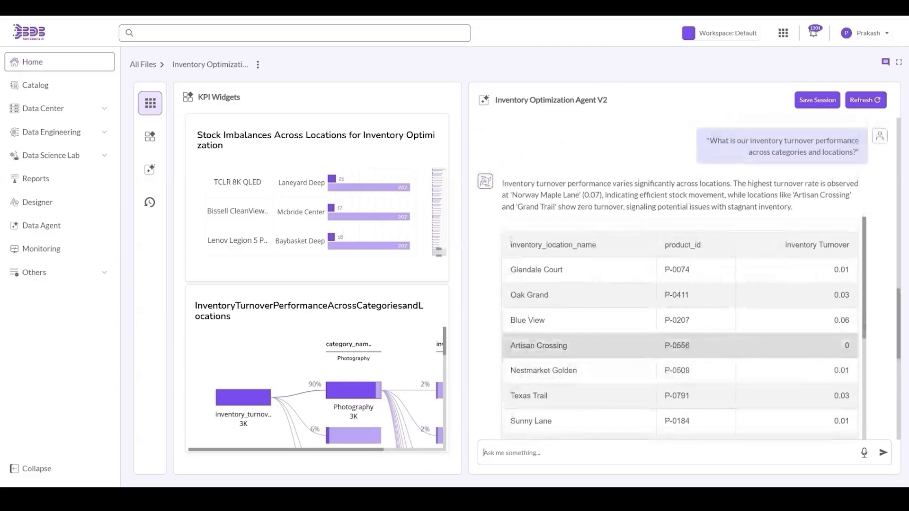
scroll(685, 349, "down", 2)
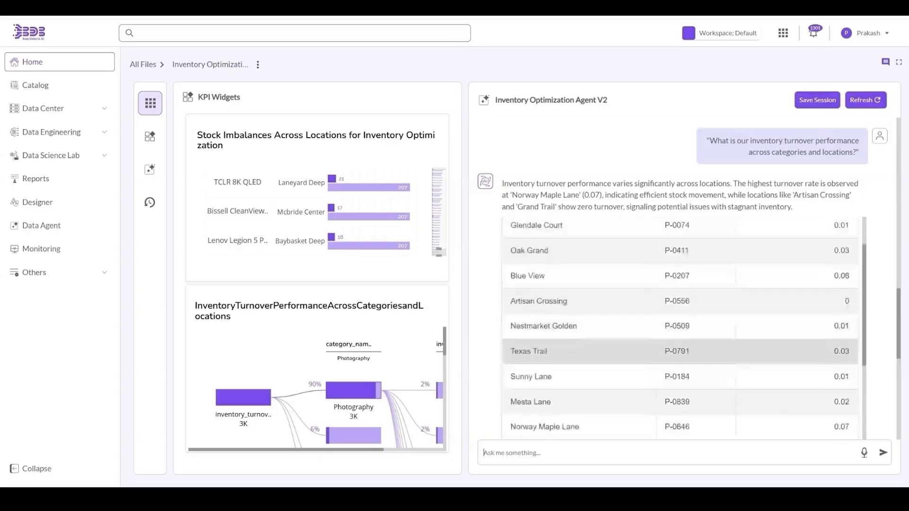
scroll(685, 349, "down", 10)
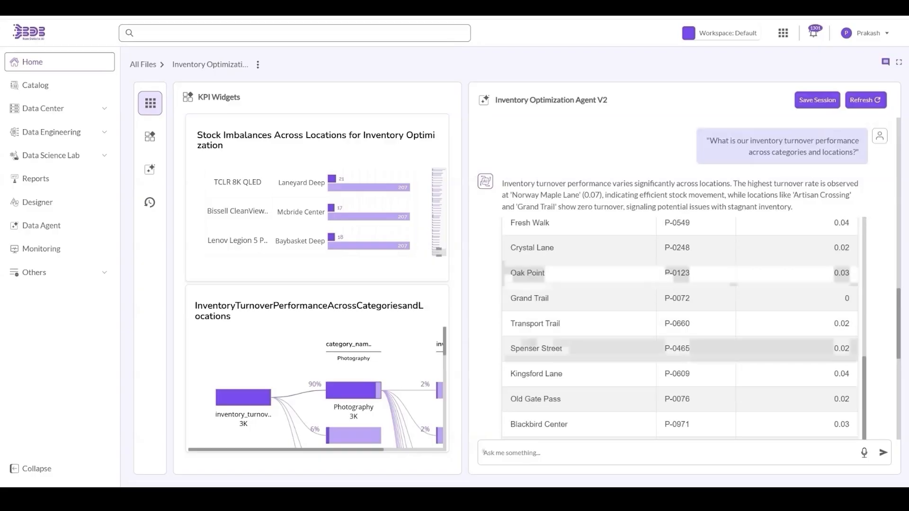
scroll(685, 349, "down", 8)
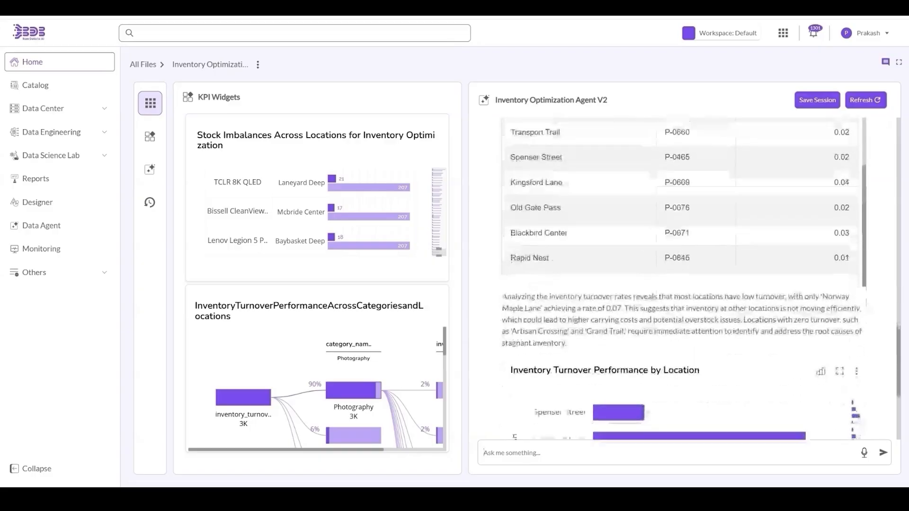
scroll(685, 349, "down", 5)
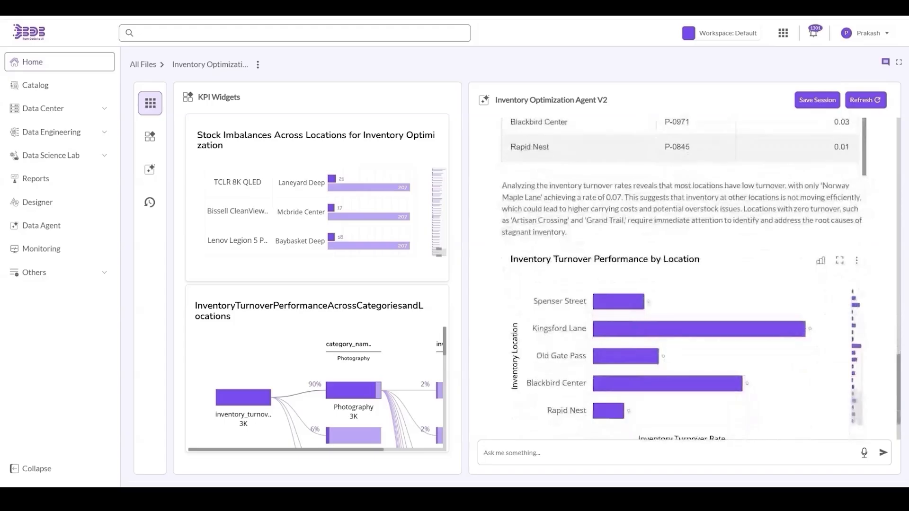
scroll(685, 349, "down", 1)
scroll(550, 429, "down", 2)
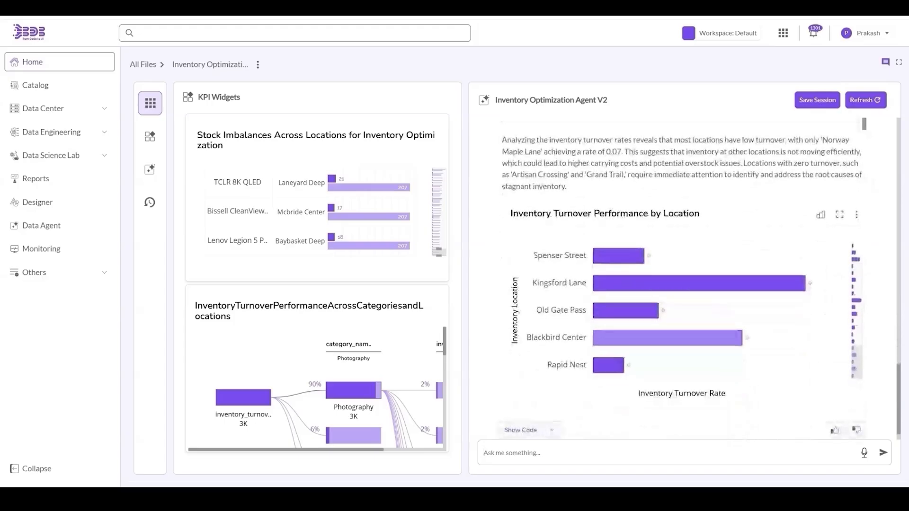
- Reveal the SQL query behind the turnover chart and scroll through it
left_click(545, 417)
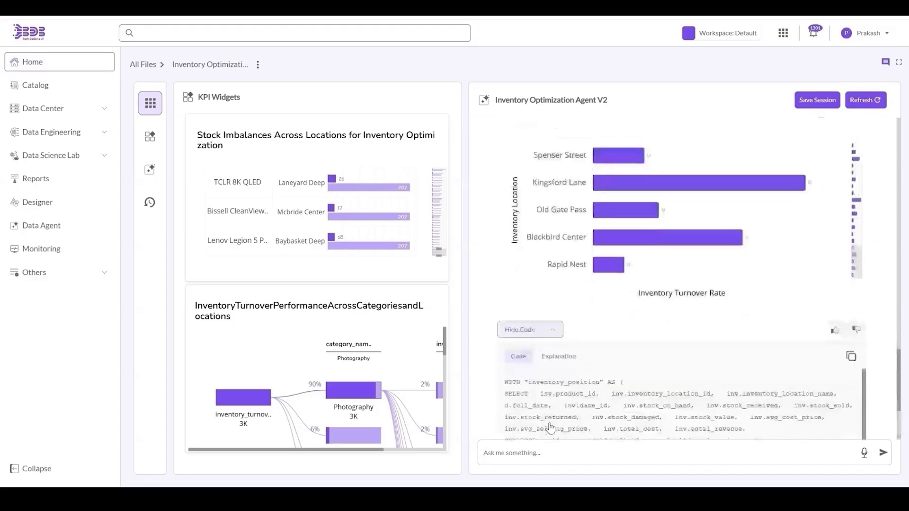
scroll(551, 417, "down", 5)
scroll(554, 378, "down", 3)
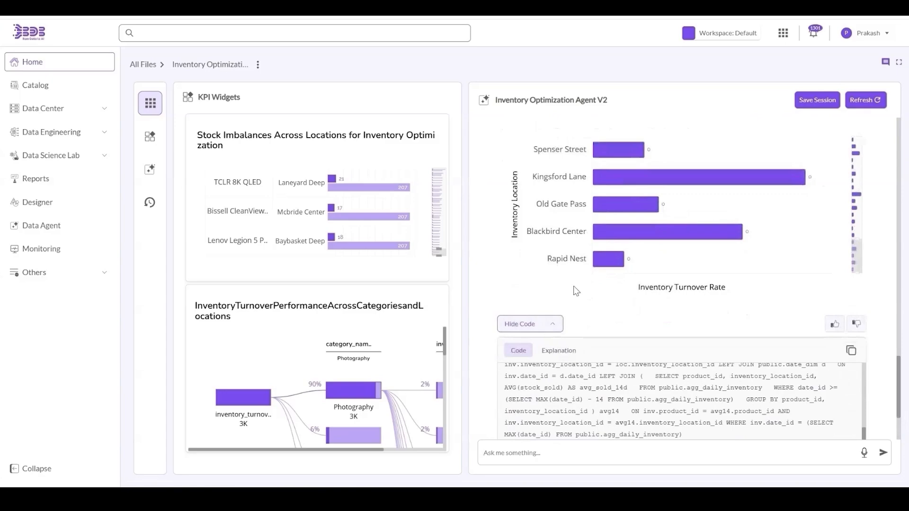
scroll(575, 348, "down", 3)
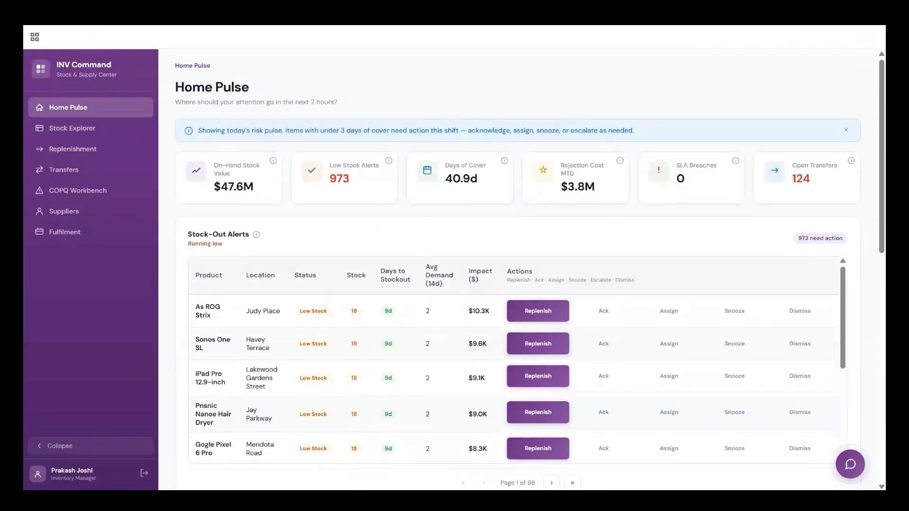
left_click_drag(56, 65, 113, 65)
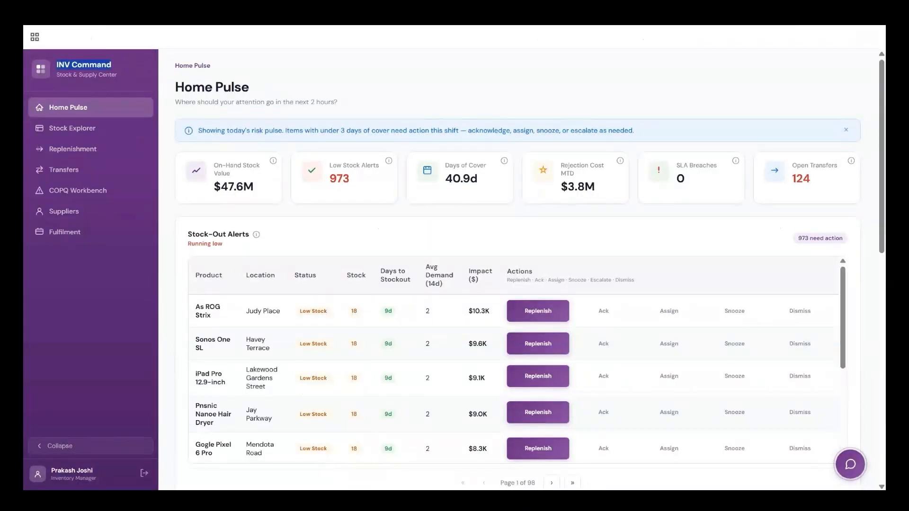
left_click(317, 72)
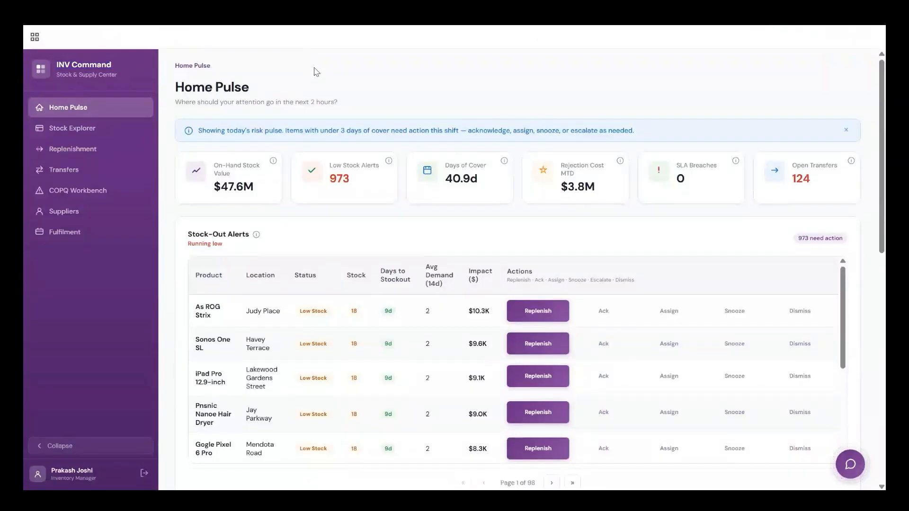
scroll(203, 135, "down", 3)
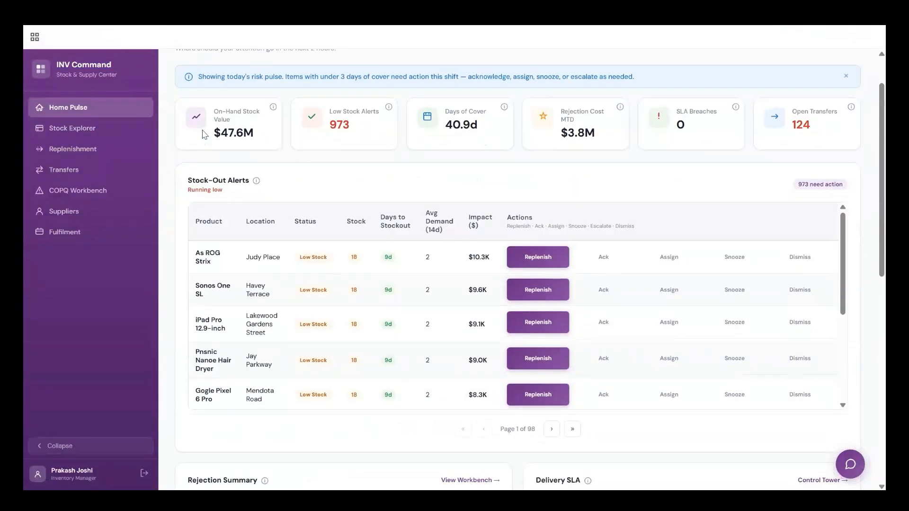
scroll(203, 135, "down", 6)
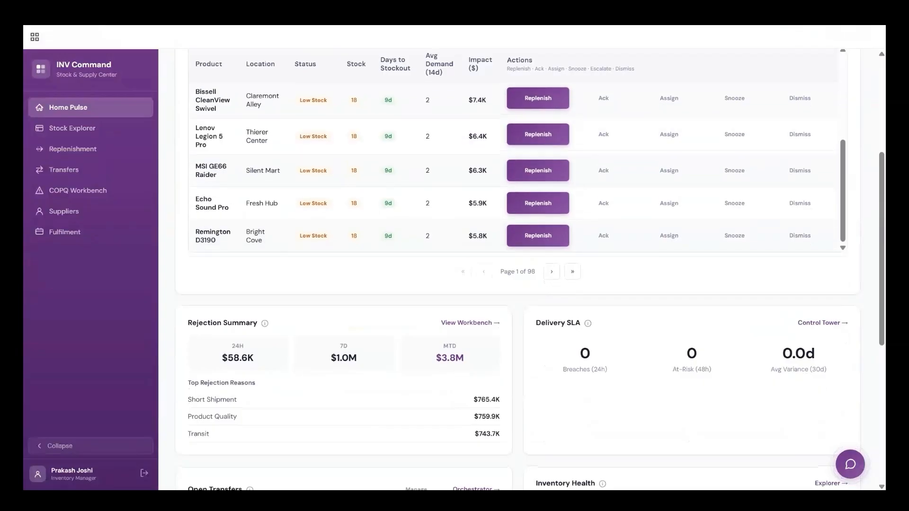
scroll(232, 285, "down", 7)
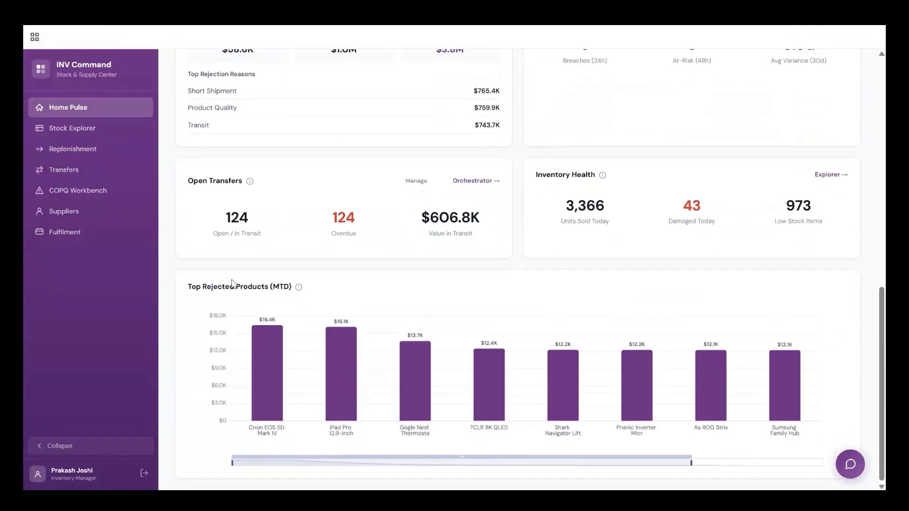
scroll(530, 270, "up", 10)
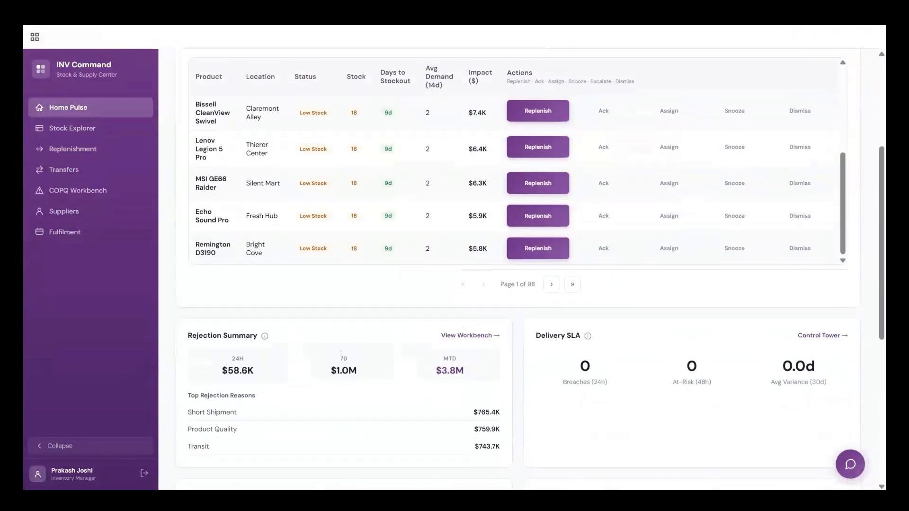
scroll(518, 275, "up", 5)
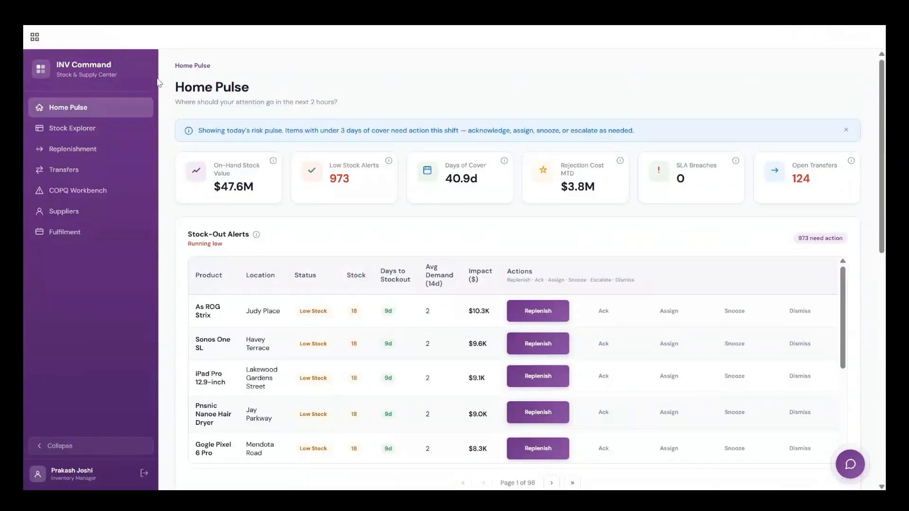
left_click(101, 135)
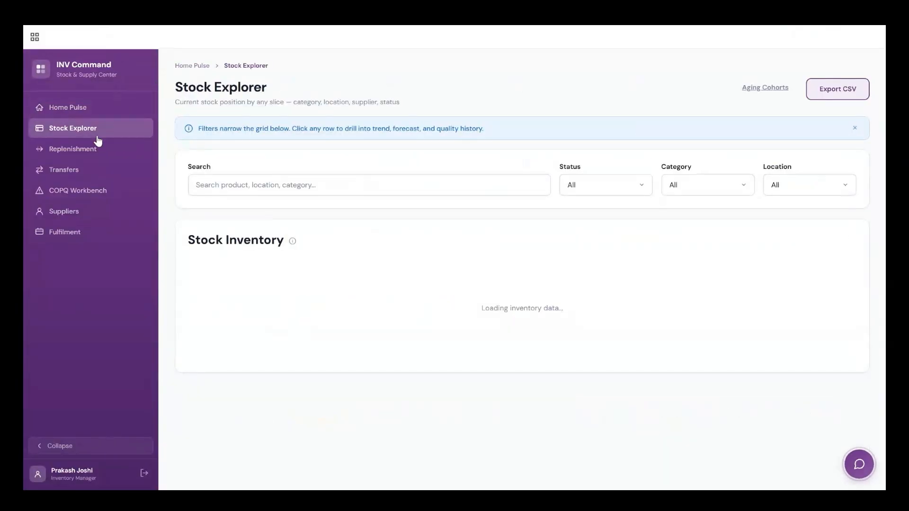
left_click(82, 156)
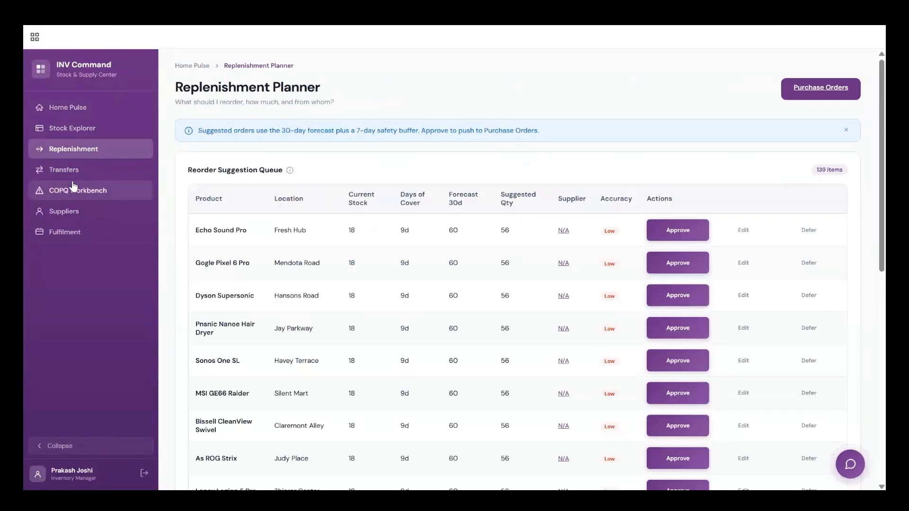
left_click(71, 175)
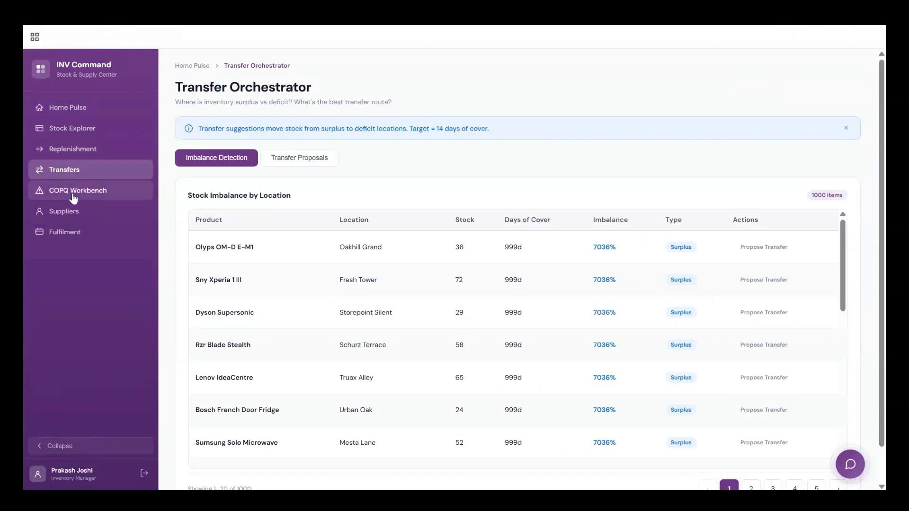
left_click(73, 198)
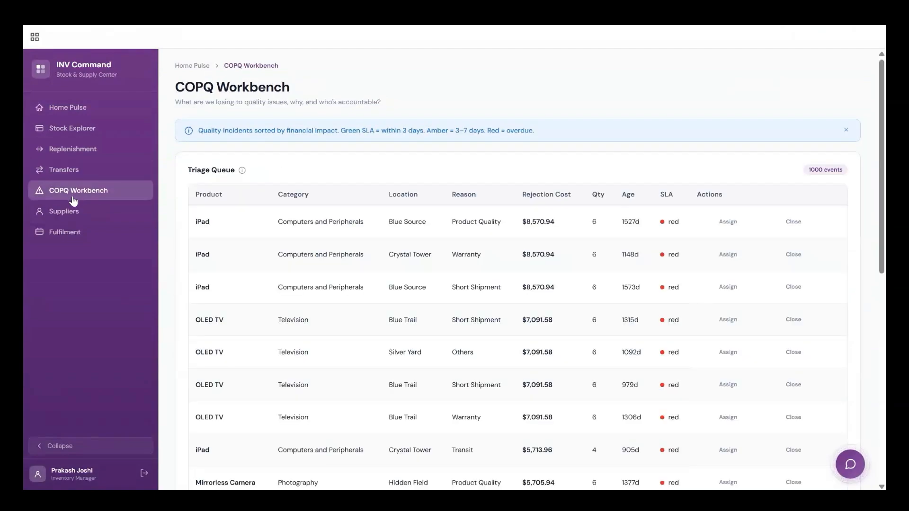
left_click(73, 217)
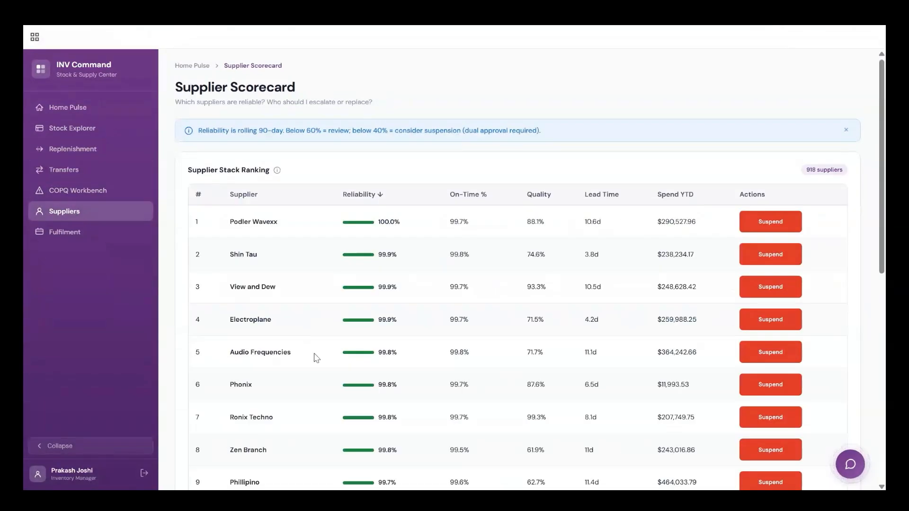
scroll(315, 358, "down", 3)
scroll(315, 361, "down", 3)
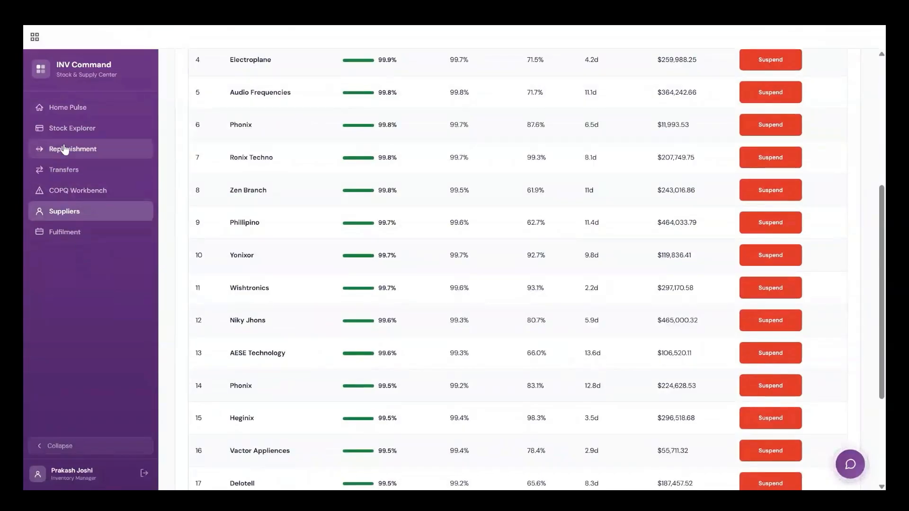
left_click(71, 114)
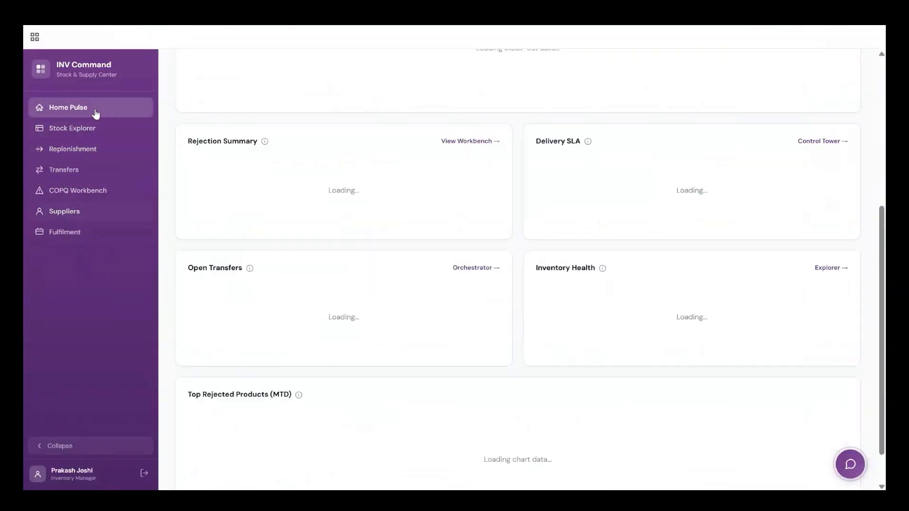
- Ask the Retail Intelligence Agent for this month's top 5 selling products
left_click(851, 464)
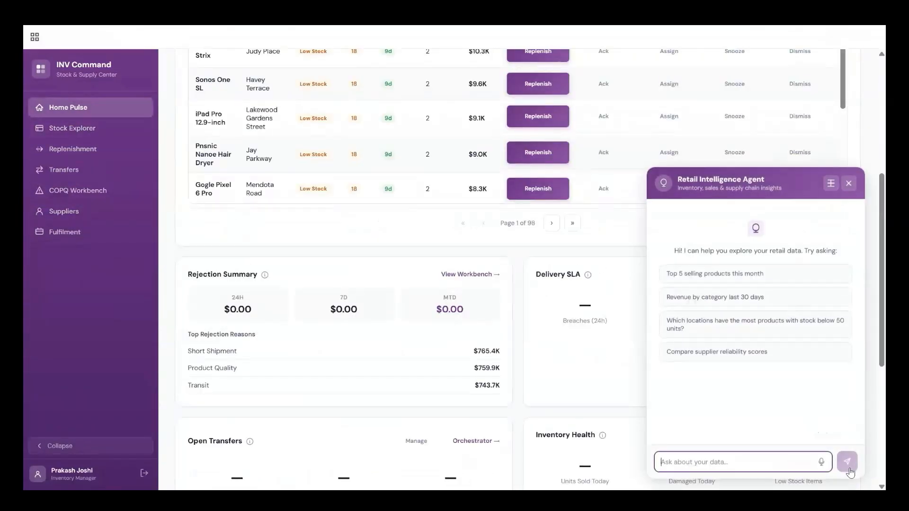
left_click(776, 277)
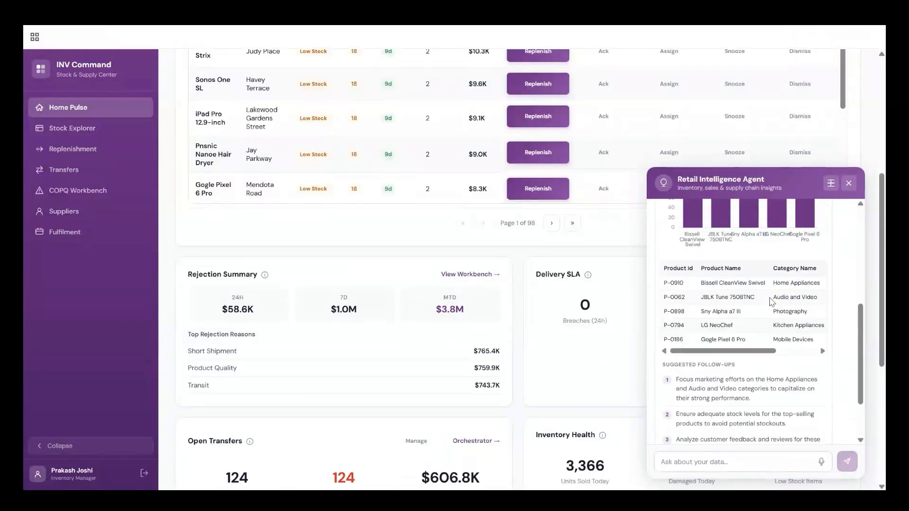
scroll(771, 302, "down", 3)
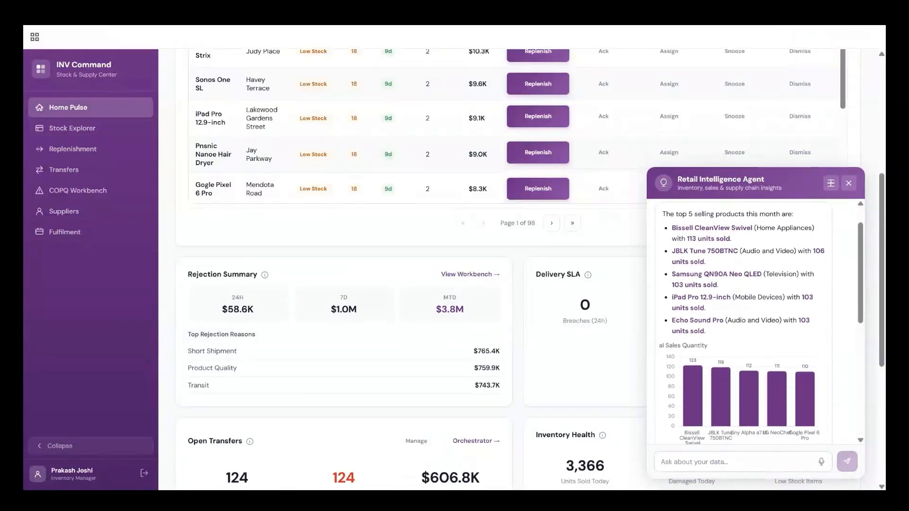